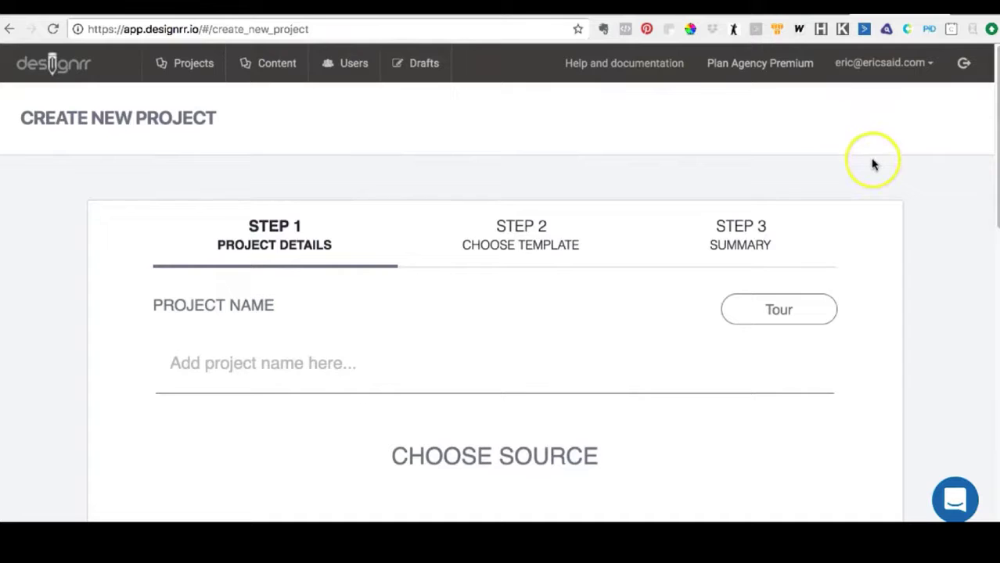
- Choose importing from audio/video as the source for the new project
scroll(873, 162, down, 3)
scroll(872, 163, down, 10)
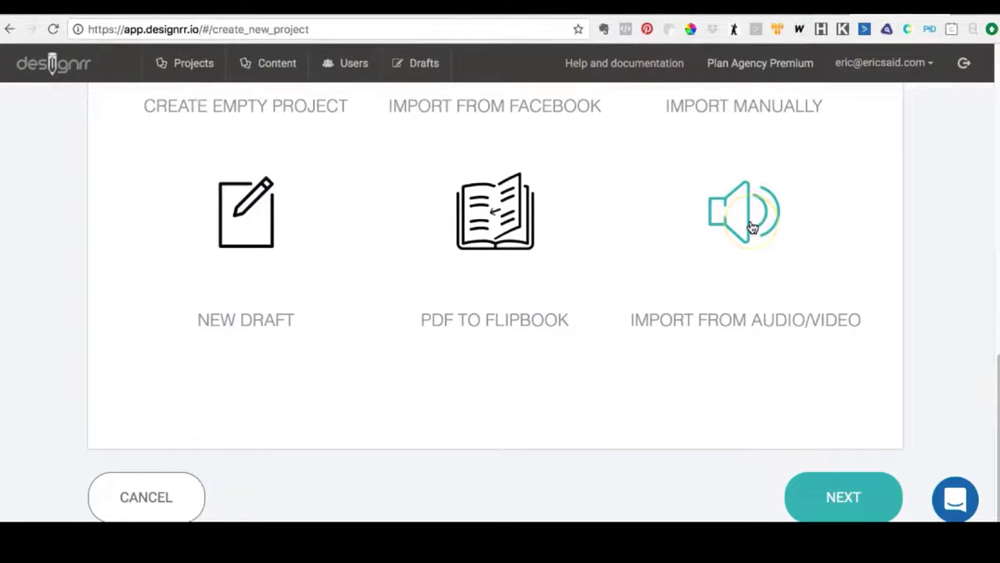
click(750, 227)
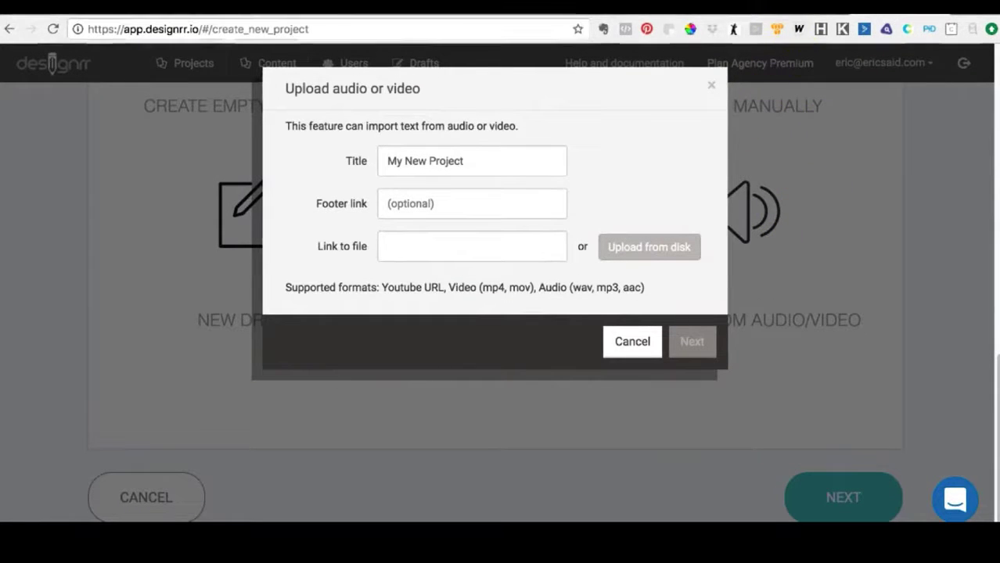
- Switch to the YouTube page of the WAV vs MP3 video and copy its full web address
click(809, 8)
click(558, 485)
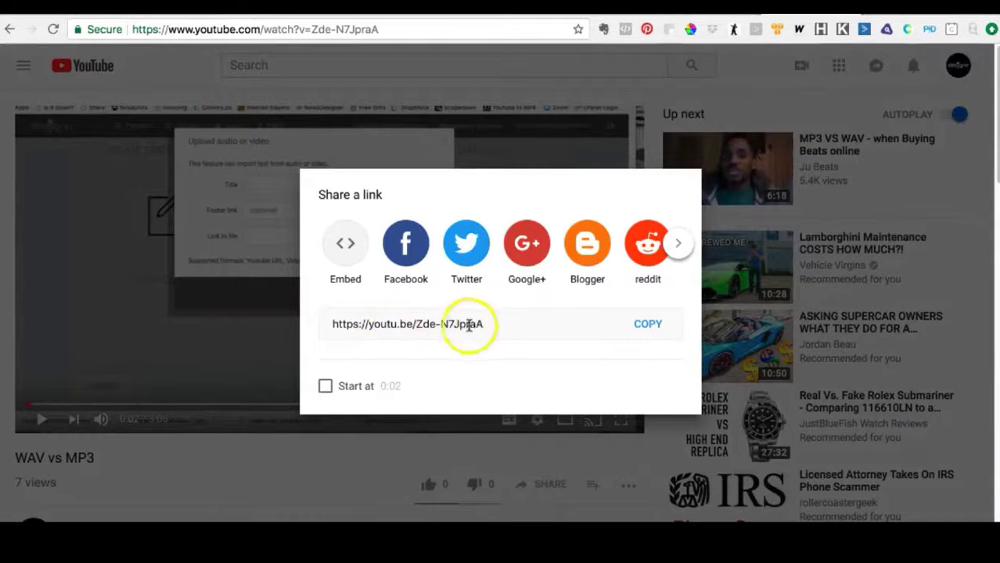
click(462, 457)
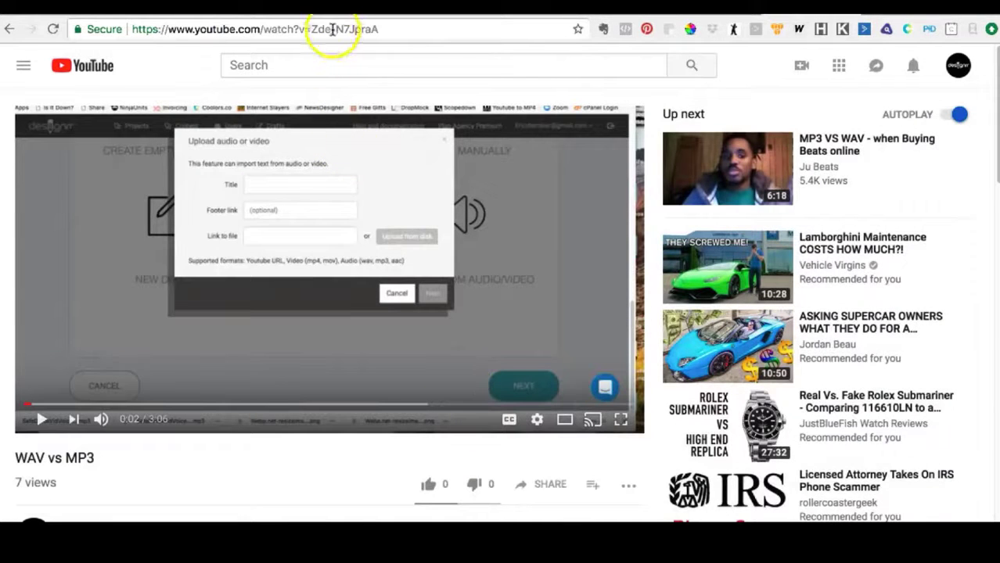
click(332, 30)
key(ctrl+c)
right_click(333, 31)
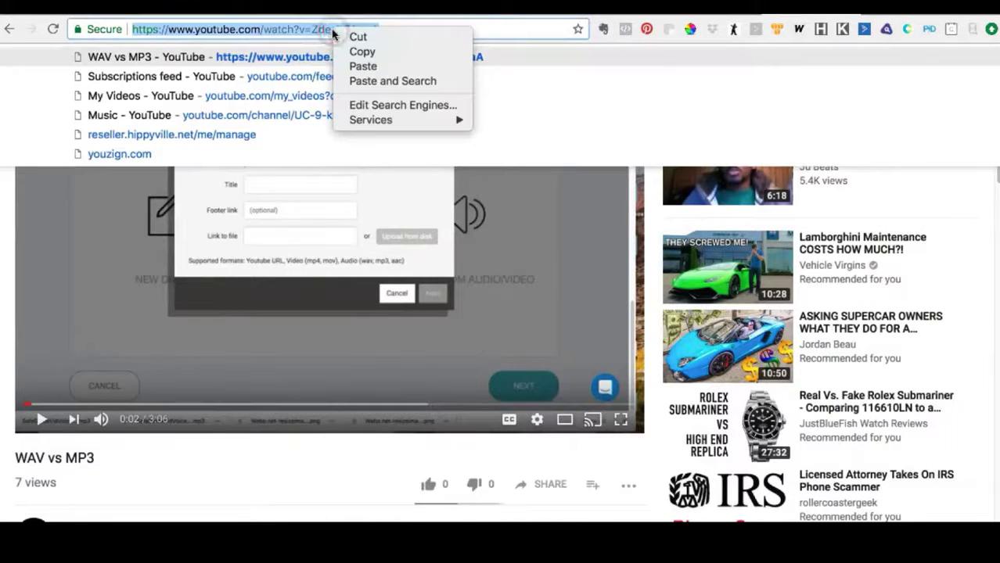
click(344, 51)
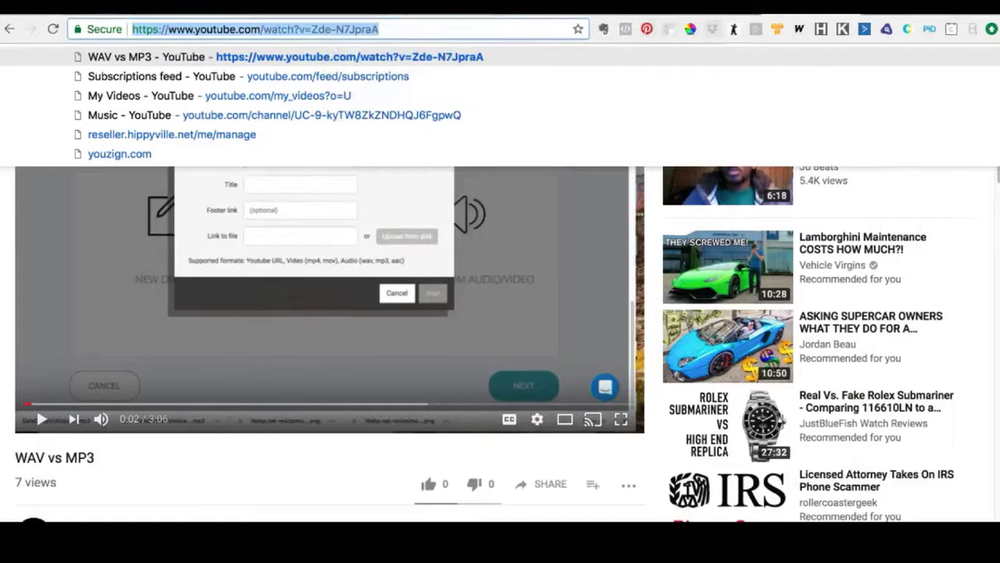
- Return to the Designrr upload form and submit the copied YouTube address as the link to file
key(ctrl+Tab)
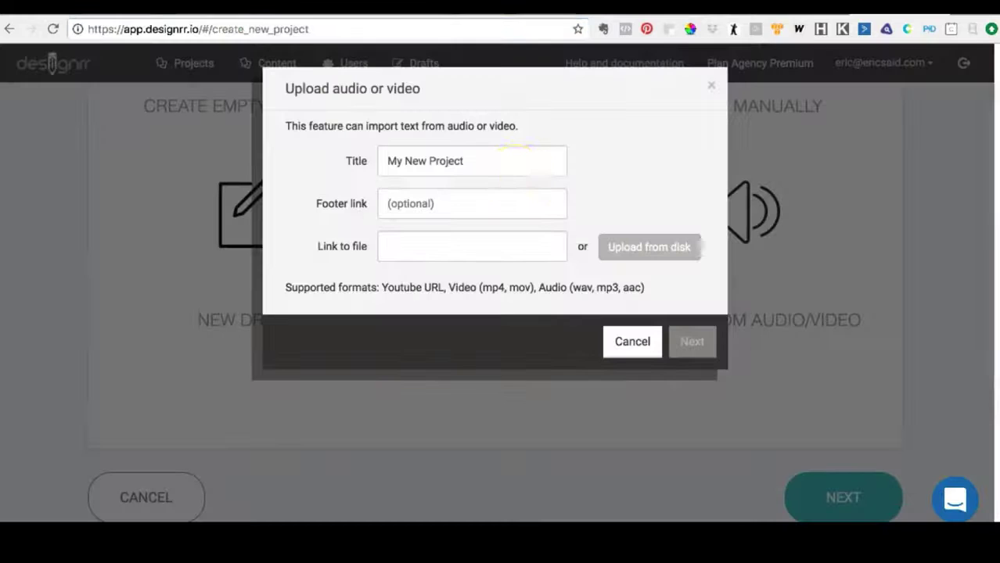
right_click(444, 249)
click(488, 346)
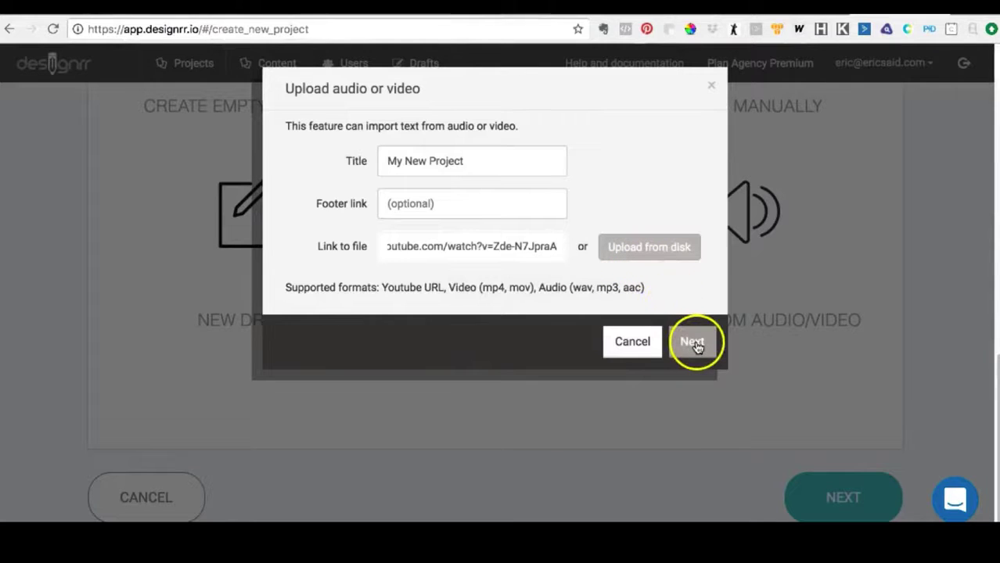
click(696, 344)
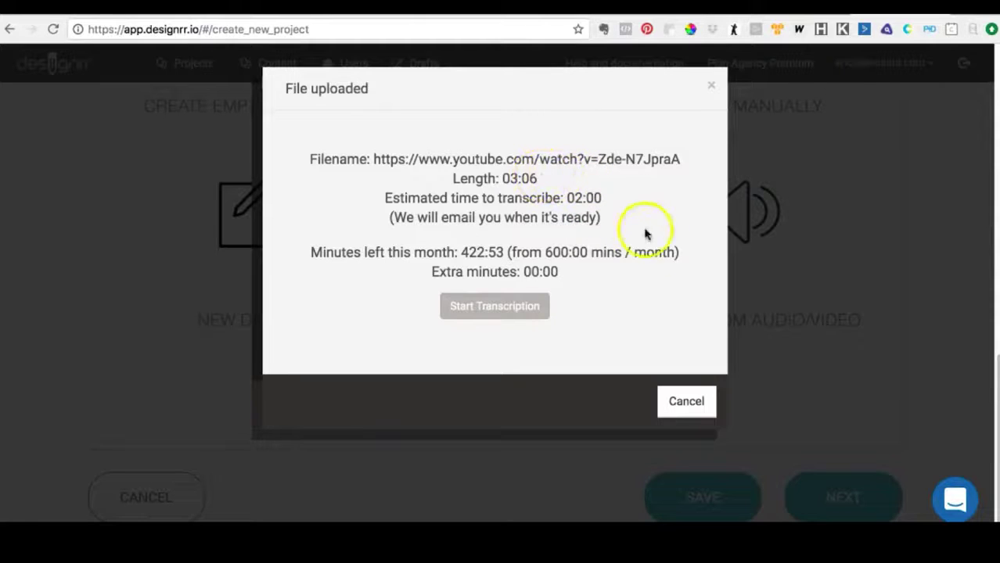
- Start the transcription of the uploaded video and check the job's status in the drafts list
click(510, 307)
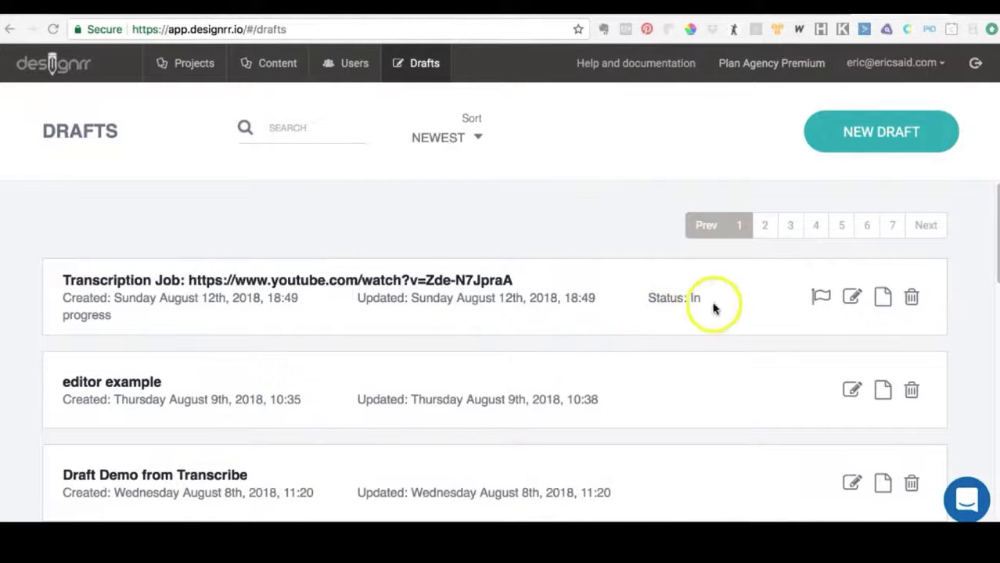
click(821, 298)
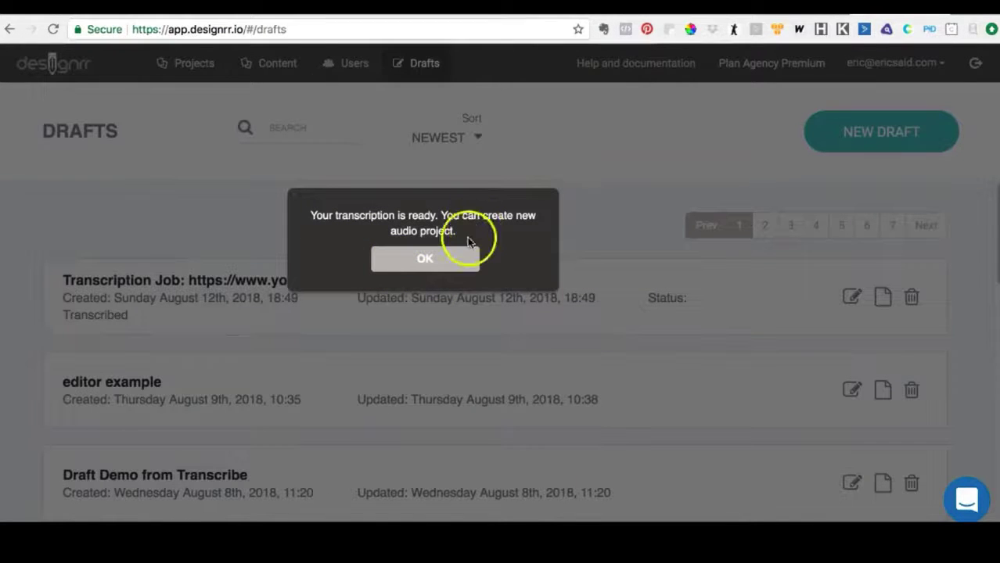
click(429, 260)
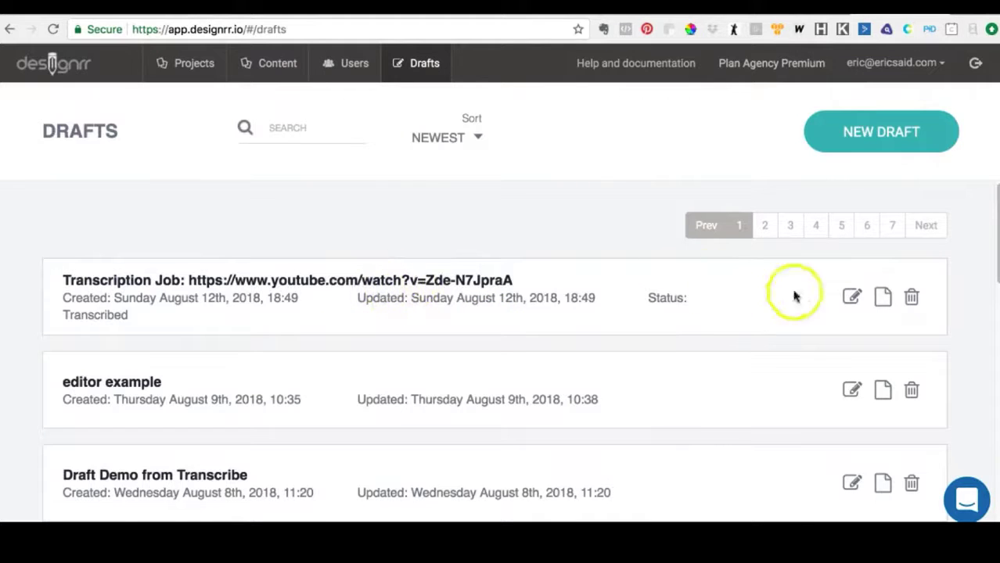
- Rename the transcription job's draft to WAV vs MP3 and save it
click(852, 297)
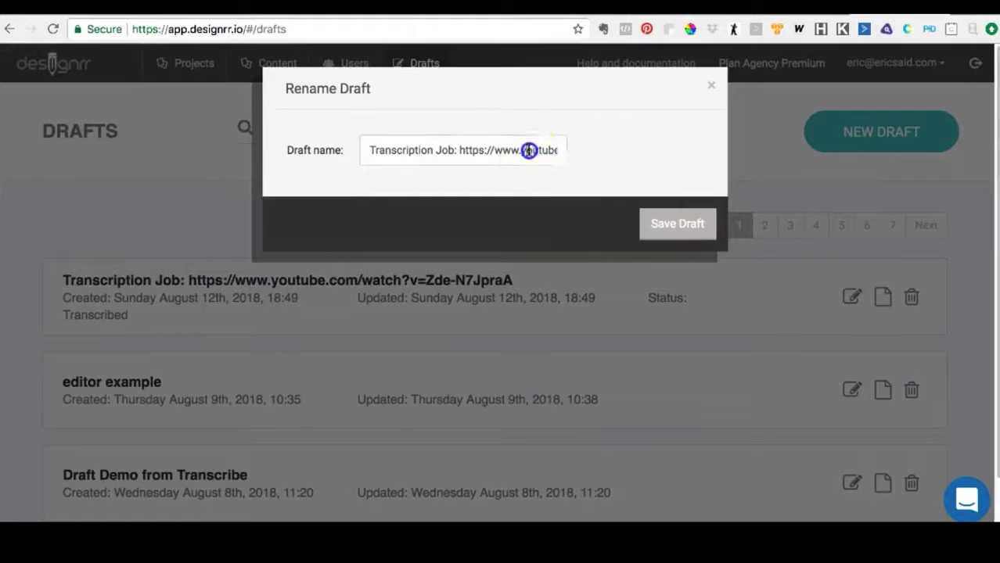
triple_click(529, 151)
key(BackSpace)
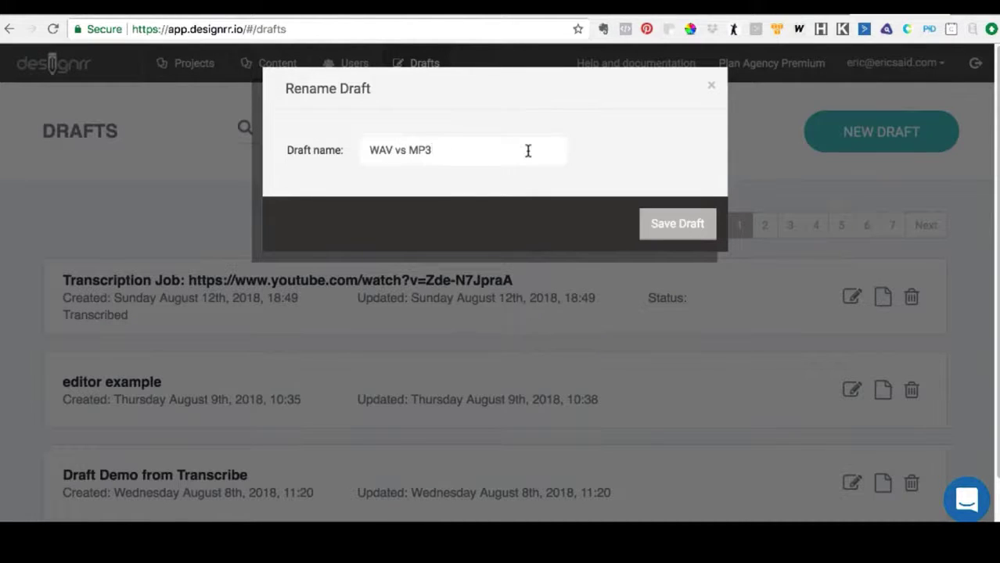
click(667, 227)
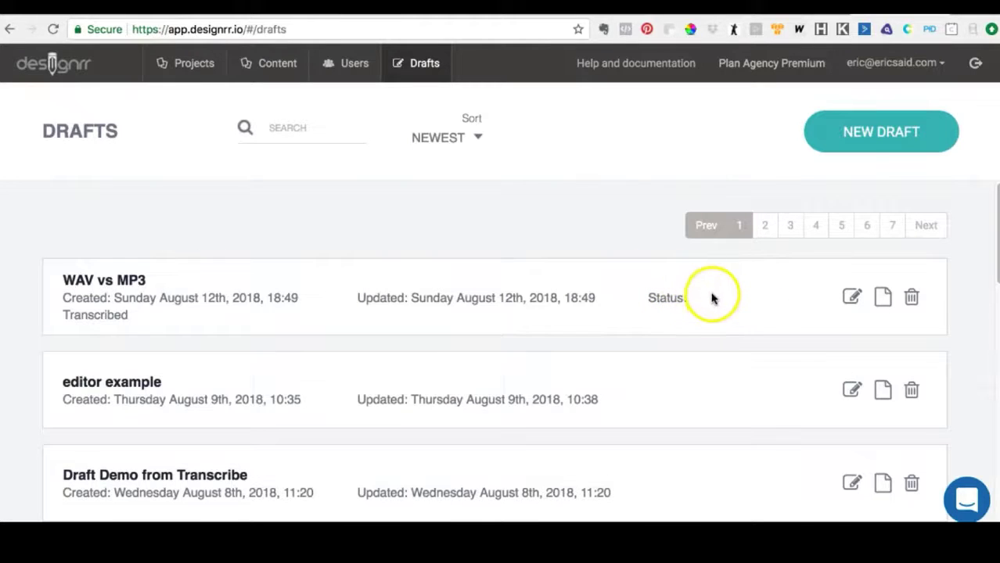
- Compare what opens for editing on the WAV vs MP3 draft and on the editor example draft, closing both without changes
scroll(680, 313, down, 1)
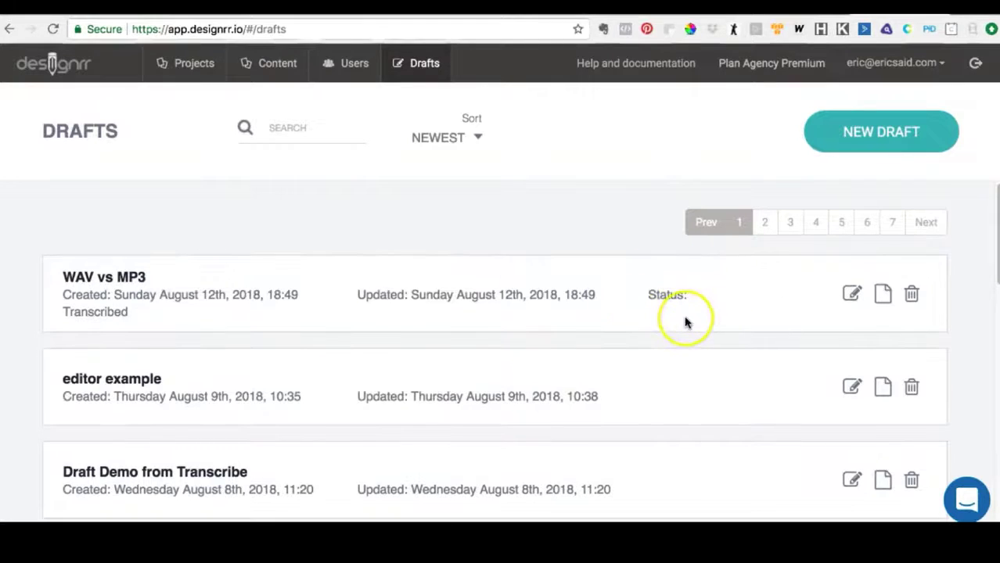
scroll(685, 321, up, 1)
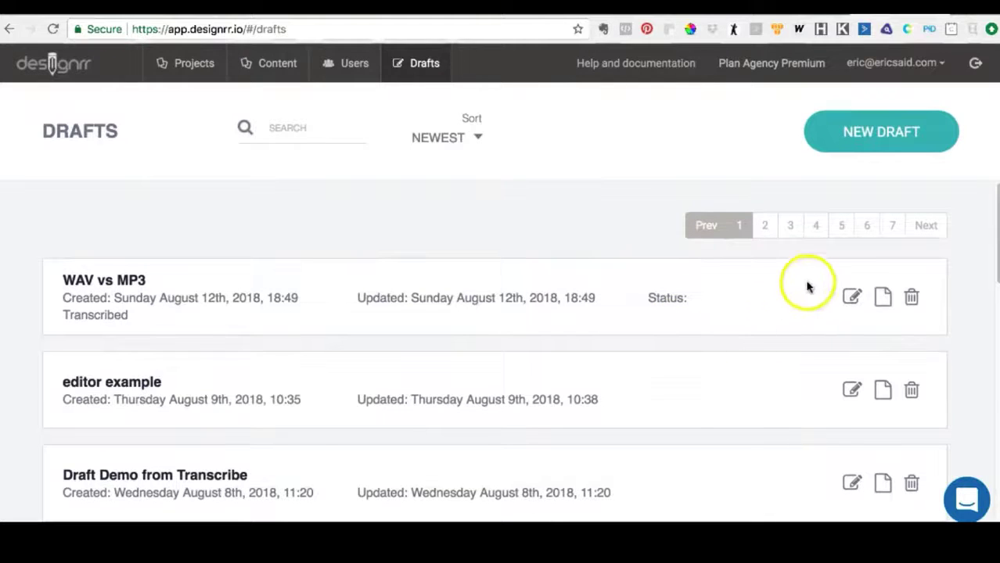
click(853, 298)
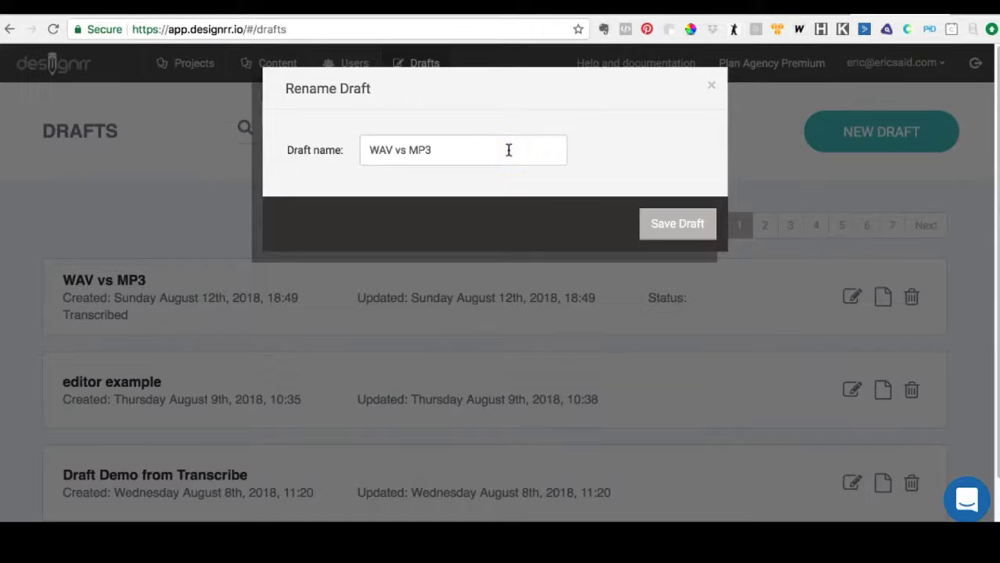
click(713, 84)
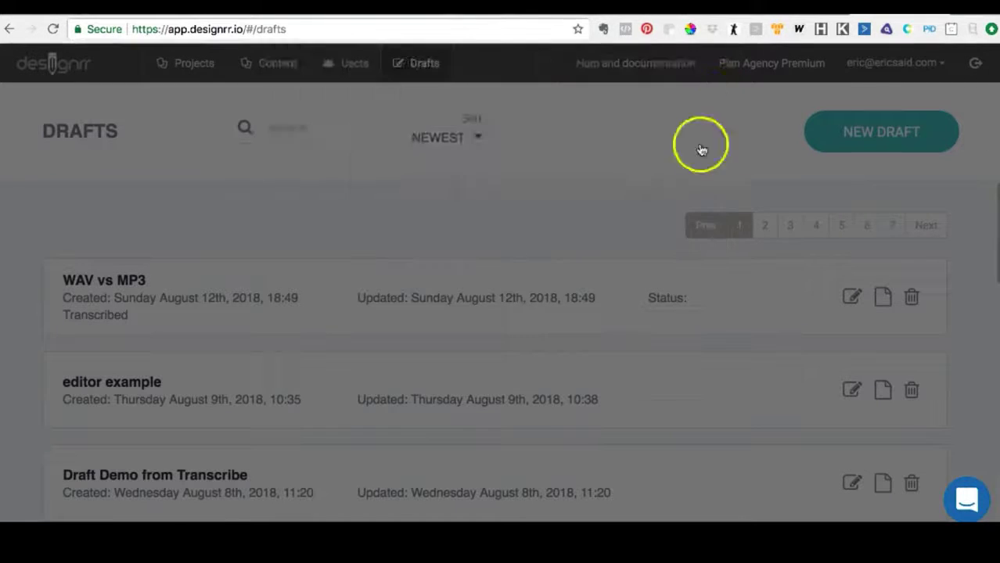
click(852, 390)
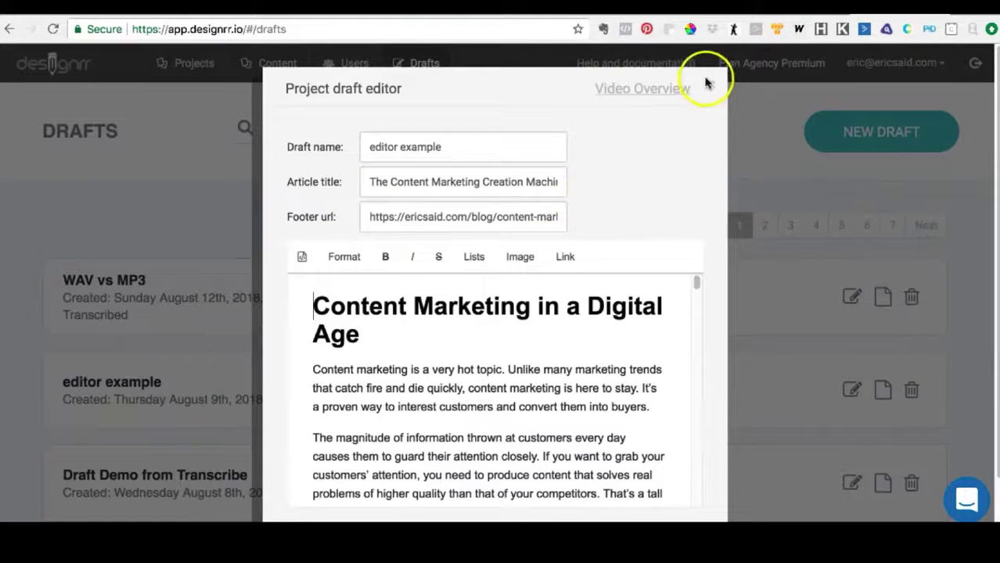
click(714, 88)
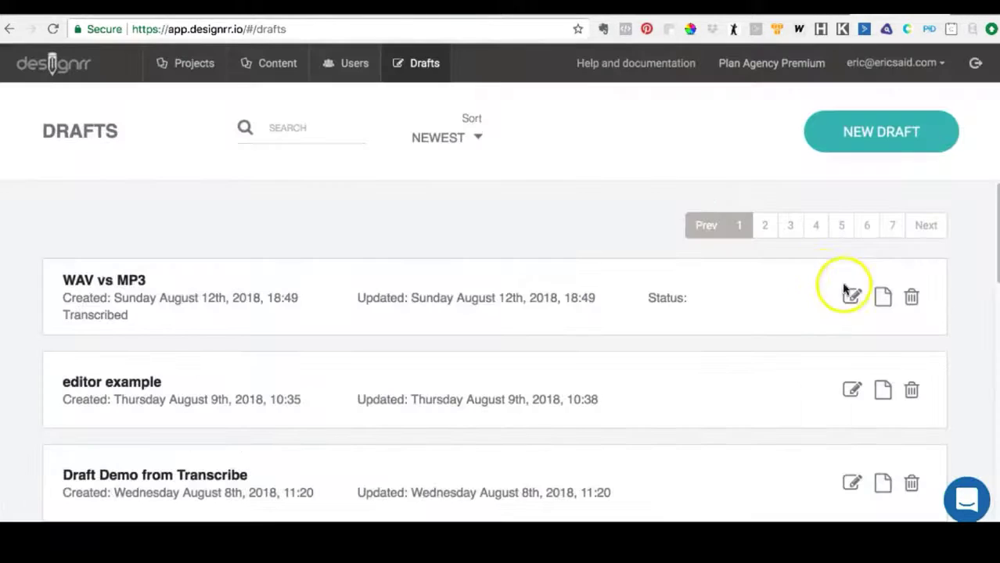
- Create a project from the WAV vs MP3 draft and look through all its transcript sections and speaker labels
click(882, 298)
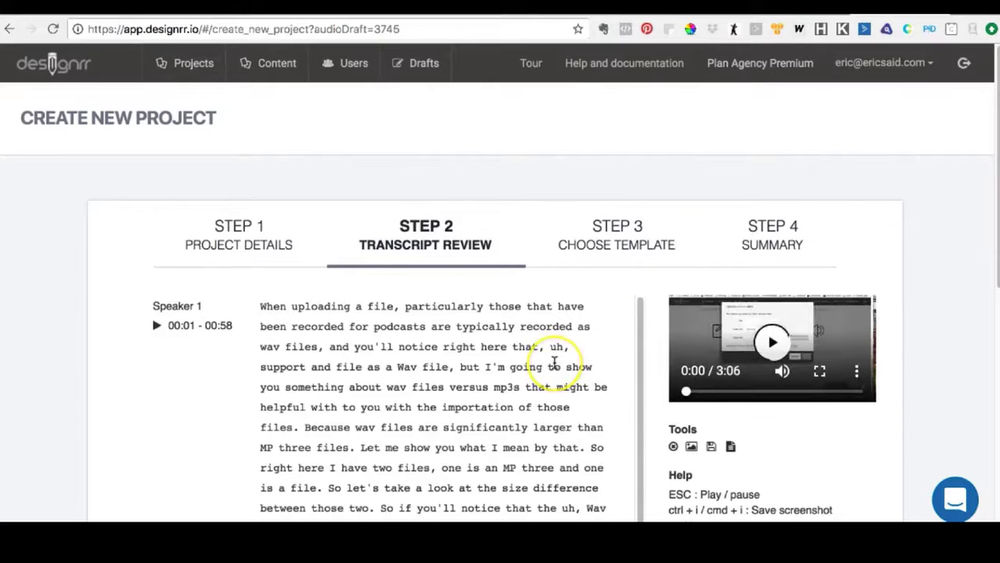
scroll(553, 362, down, 1)
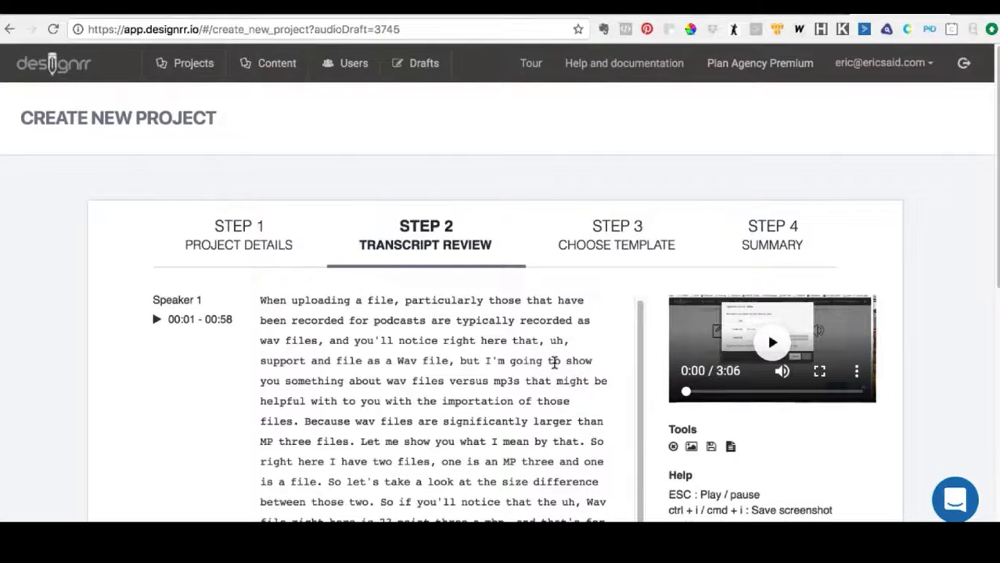
scroll(554, 362, down, 3)
scroll(554, 362, up, 4)
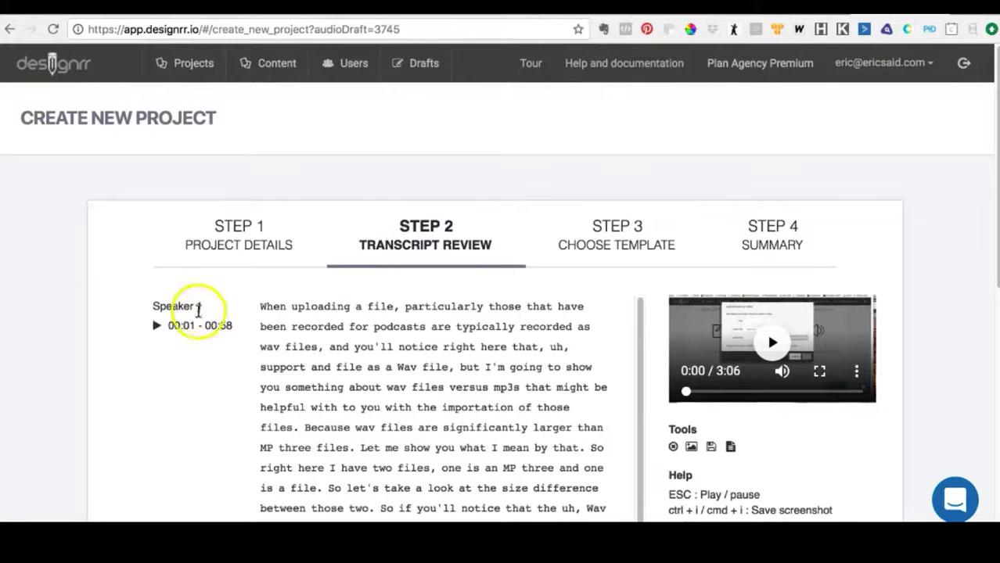
click(186, 306)
scroll(264, 336, down, 8)
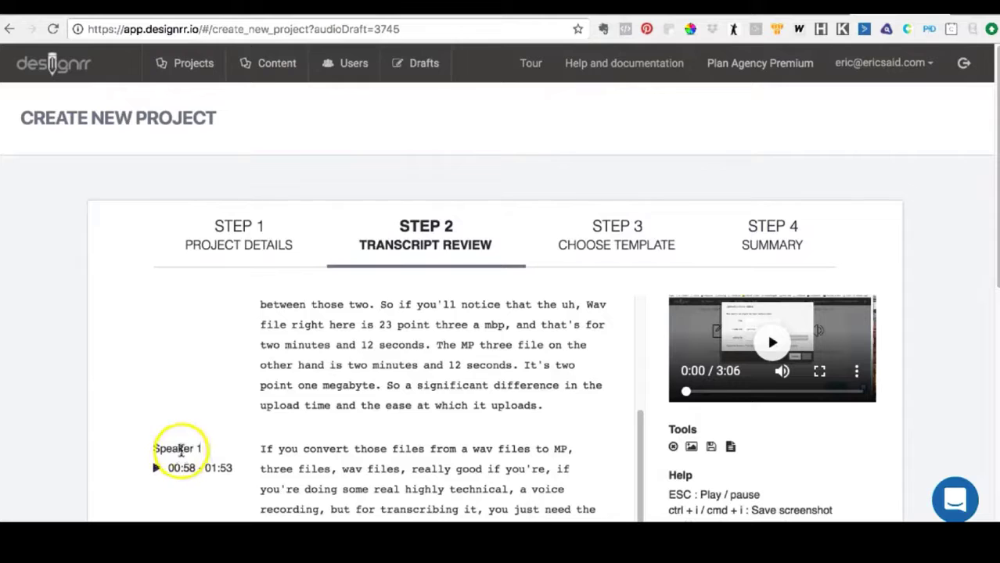
scroll(262, 411, down, 4)
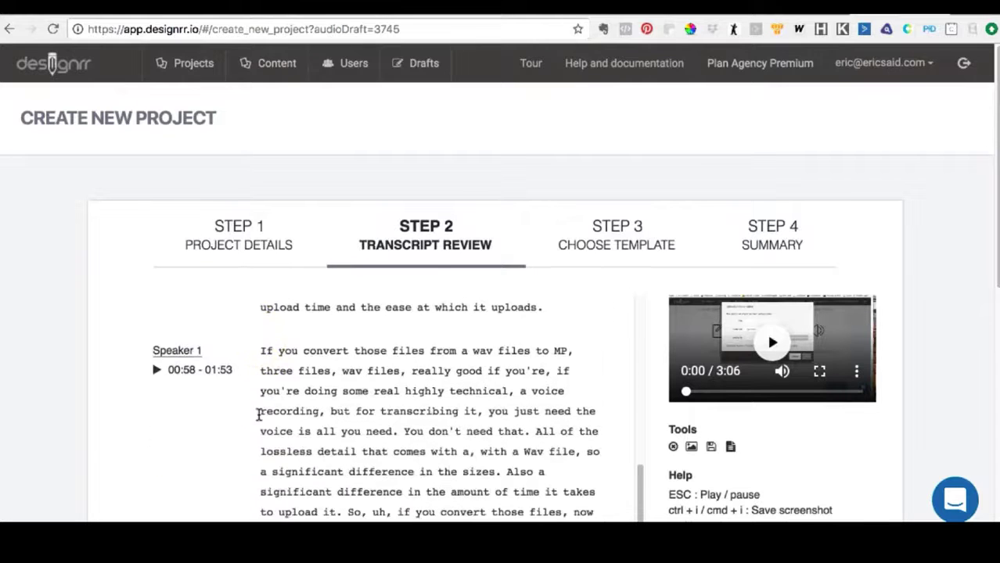
scroll(259, 416, down, 8)
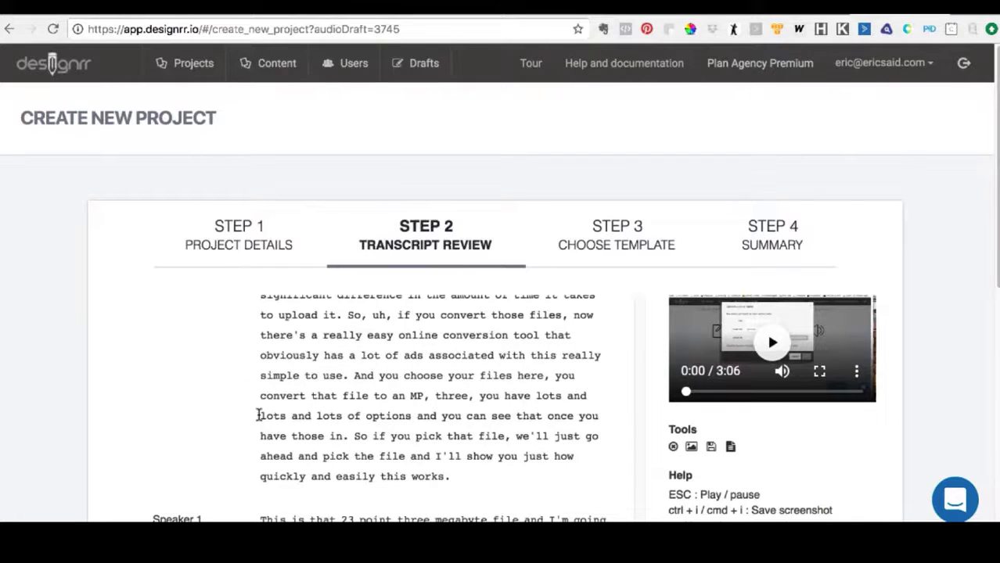
scroll(808, 286, down, 6)
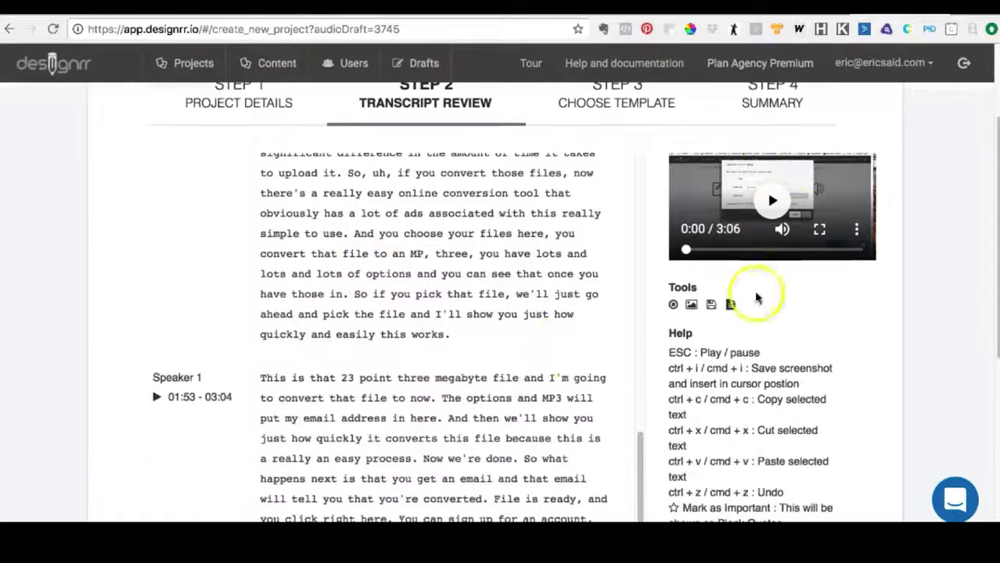
- Delete the Speaker 1 label at 01:53 - 03:04 and apply the removal to every transcript section
double_click(185, 377)
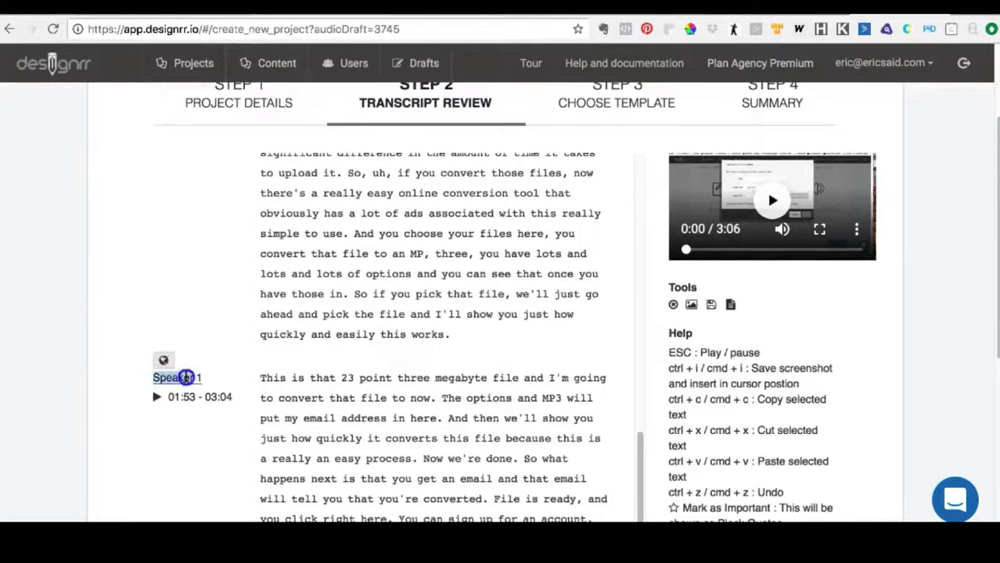
key(BackSpace)
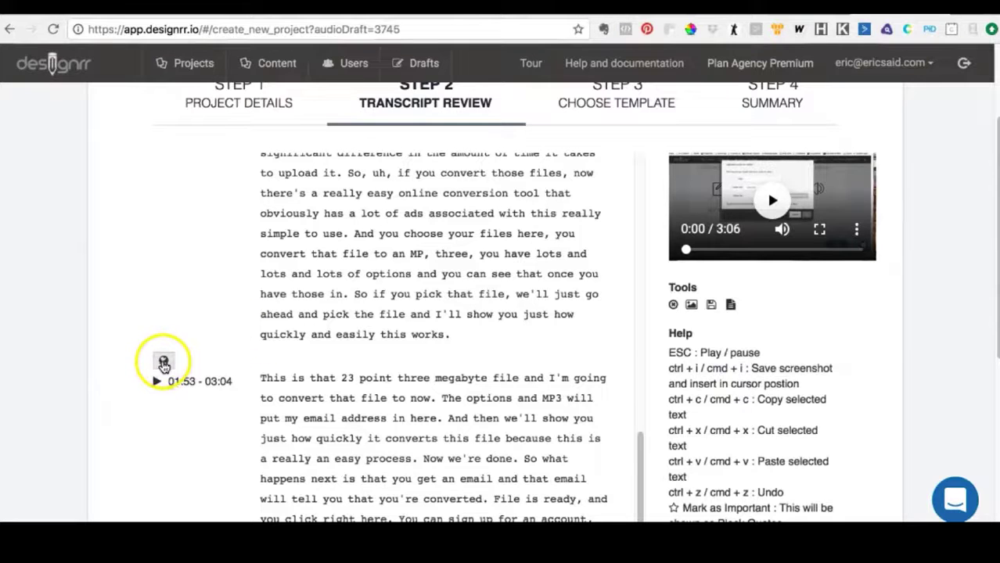
click(165, 364)
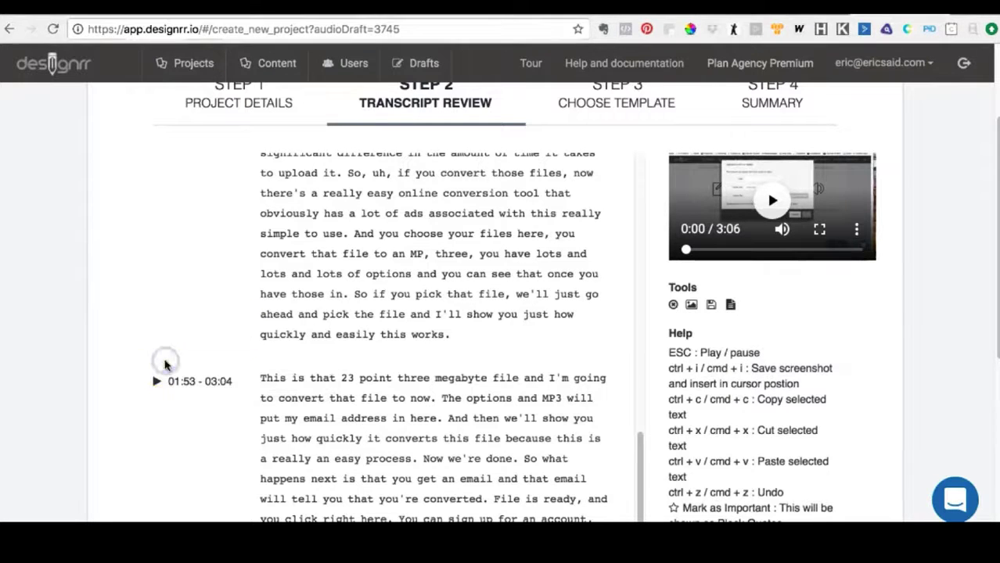
click(211, 335)
scroll(209, 339, up, 3)
scroll(211, 339, up, 2)
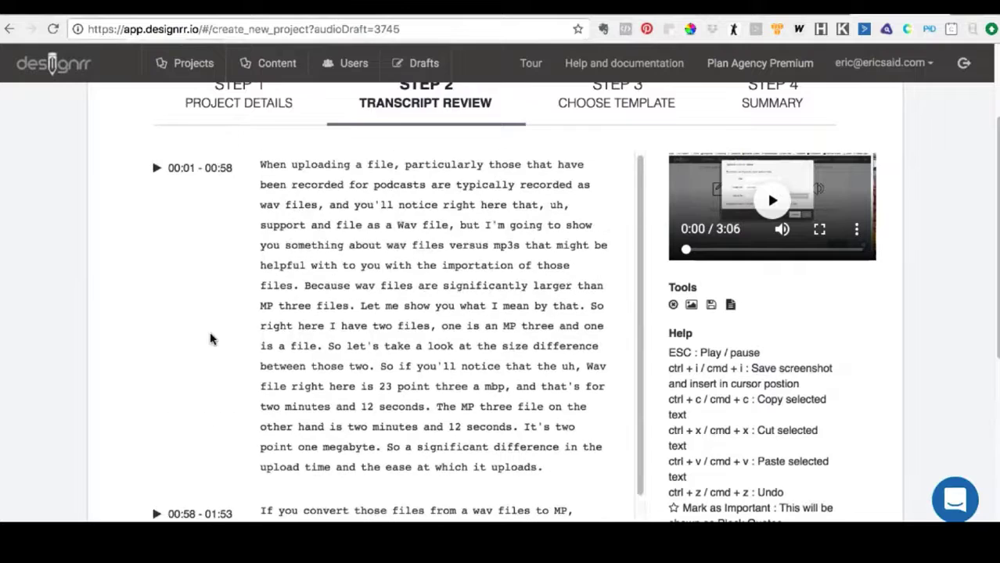
- Play the source video to follow its audio against the first transcript section
click(217, 164)
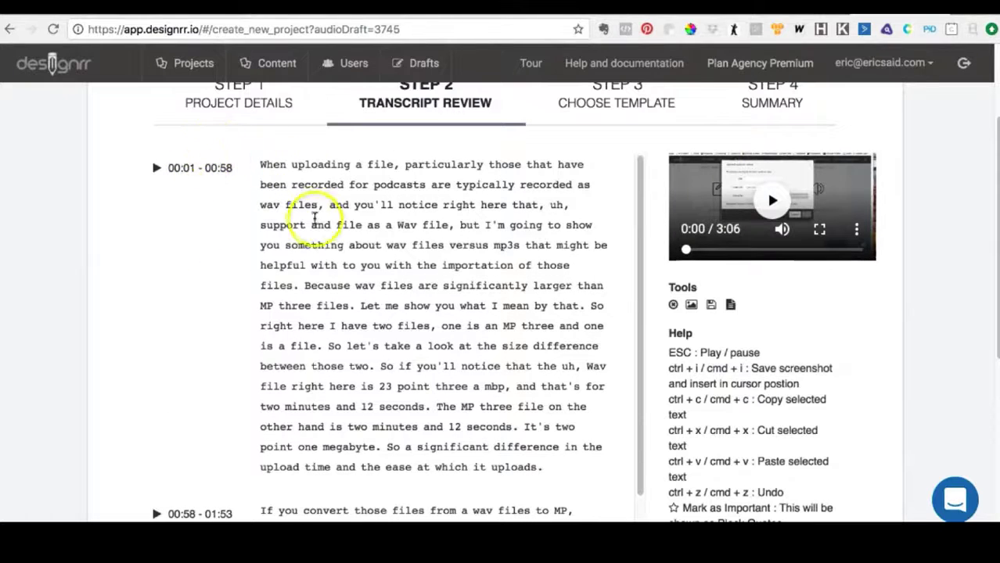
scroll(316, 222, down, 1)
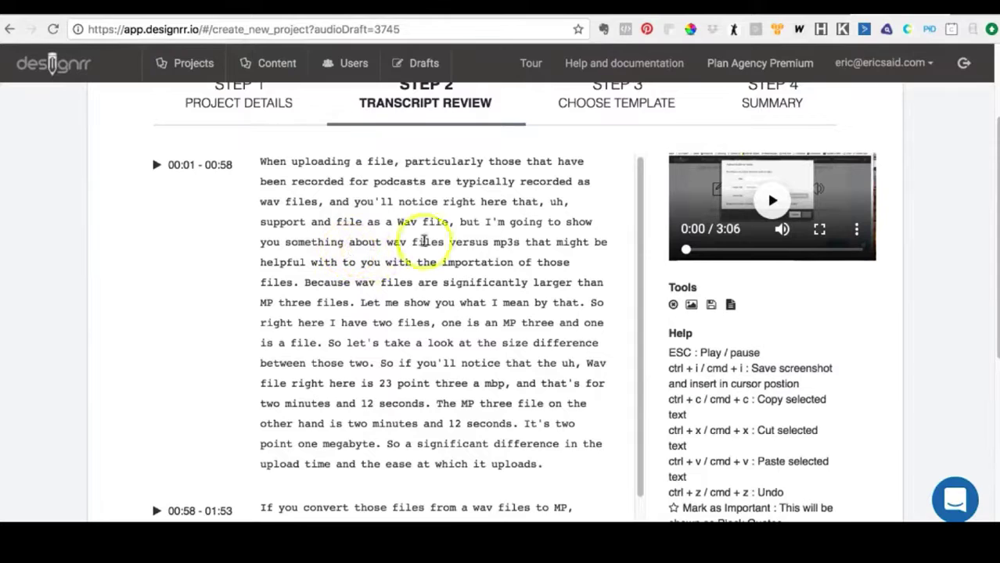
click(772, 201)
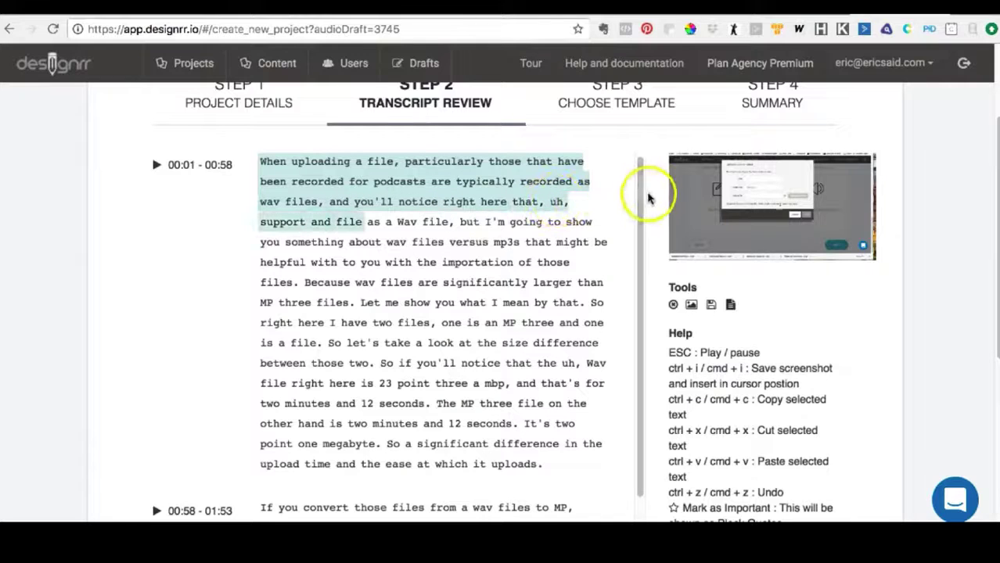
- Pause the source video and bring up the editing options for the word "with" before "the importation of those files"
mouse_move(772, 202)
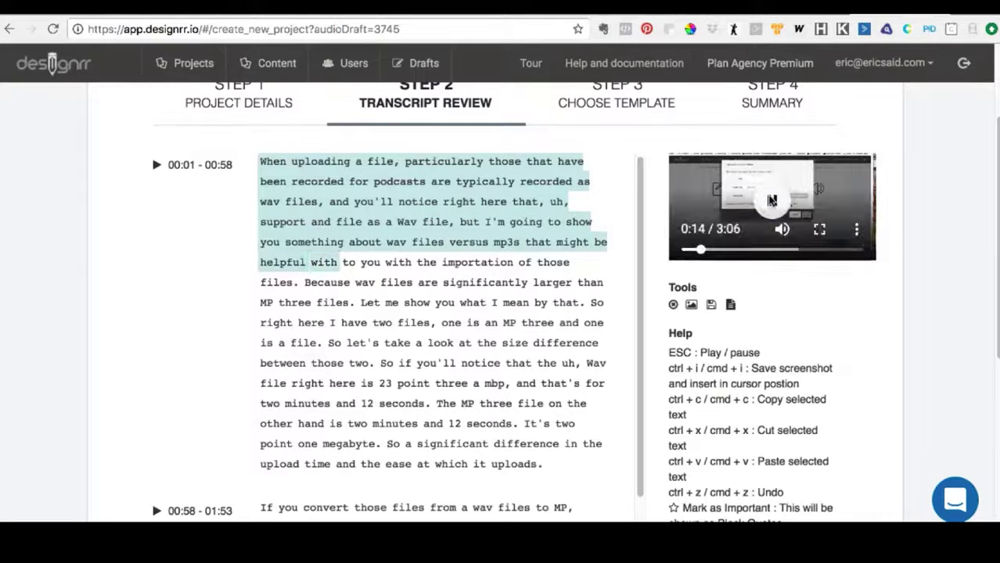
click(773, 201)
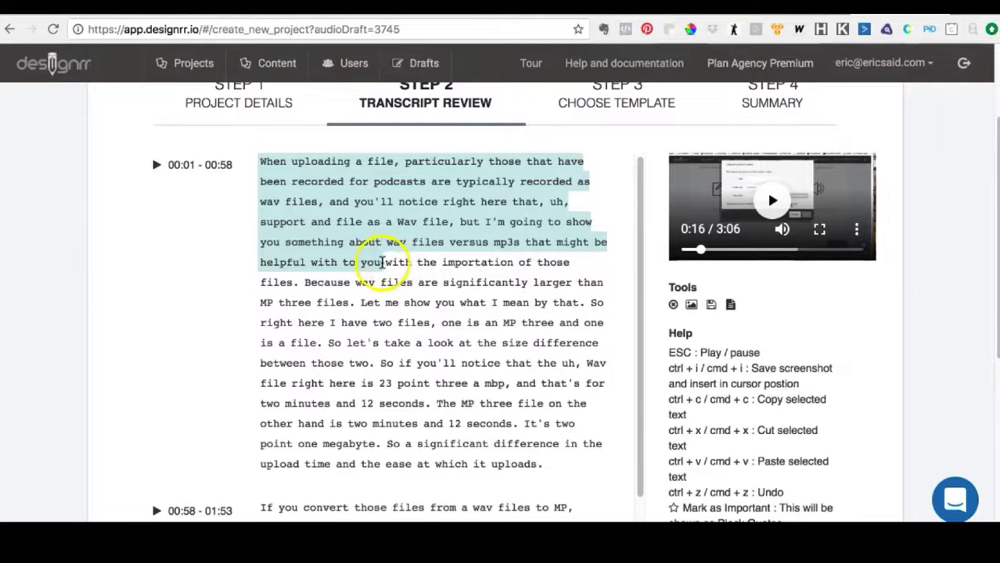
right_click(382, 263)
click(378, 265)
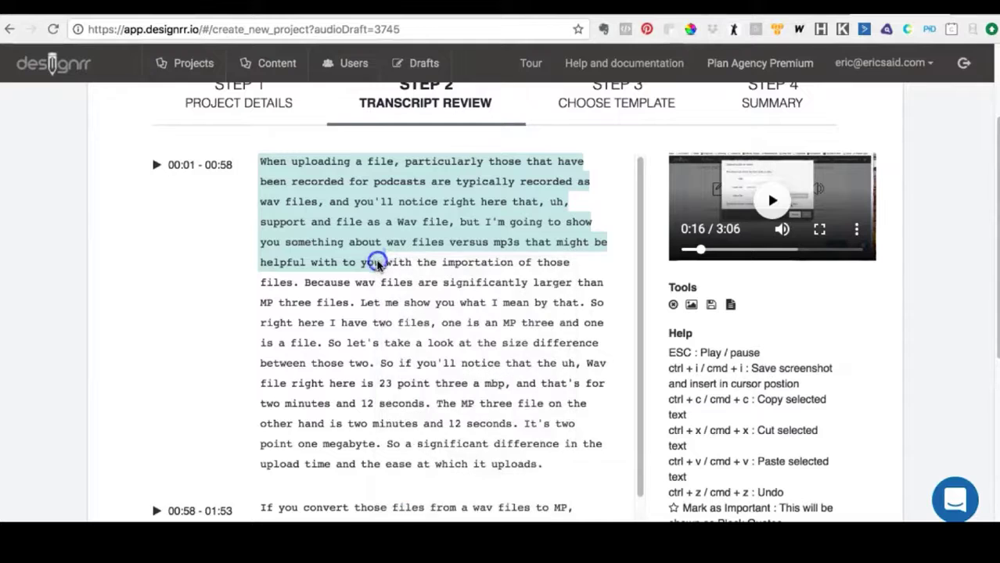
click(385, 262)
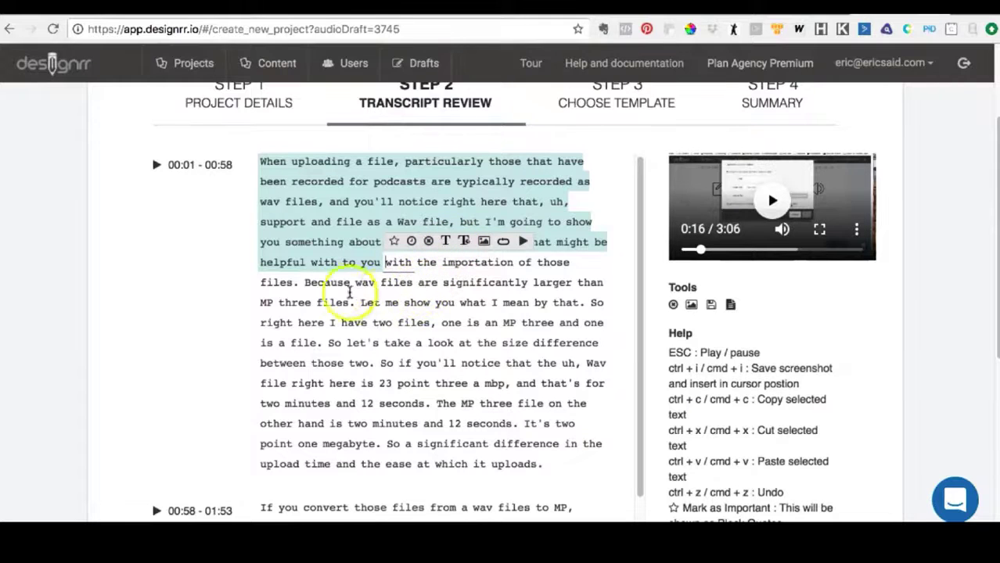
- Mark the phrase "Because wav files are significantly" in the first transcript section as important
click(329, 284)
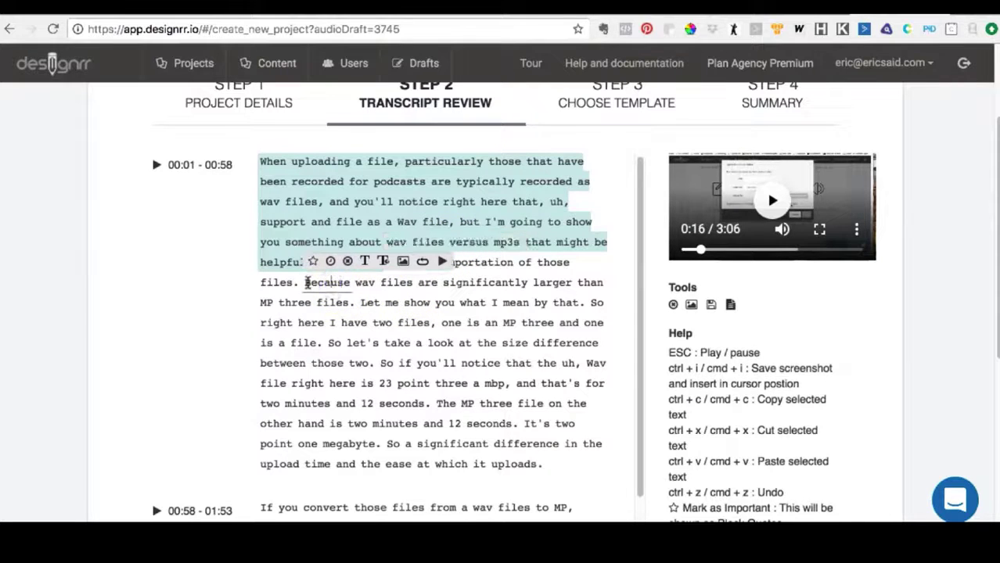
drag(305, 282, 528, 283)
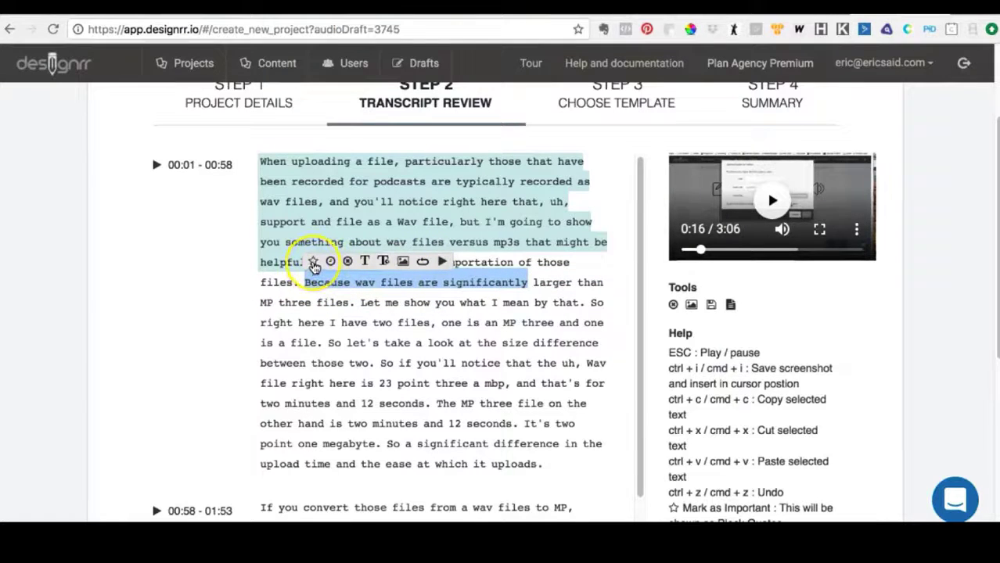
click(312, 264)
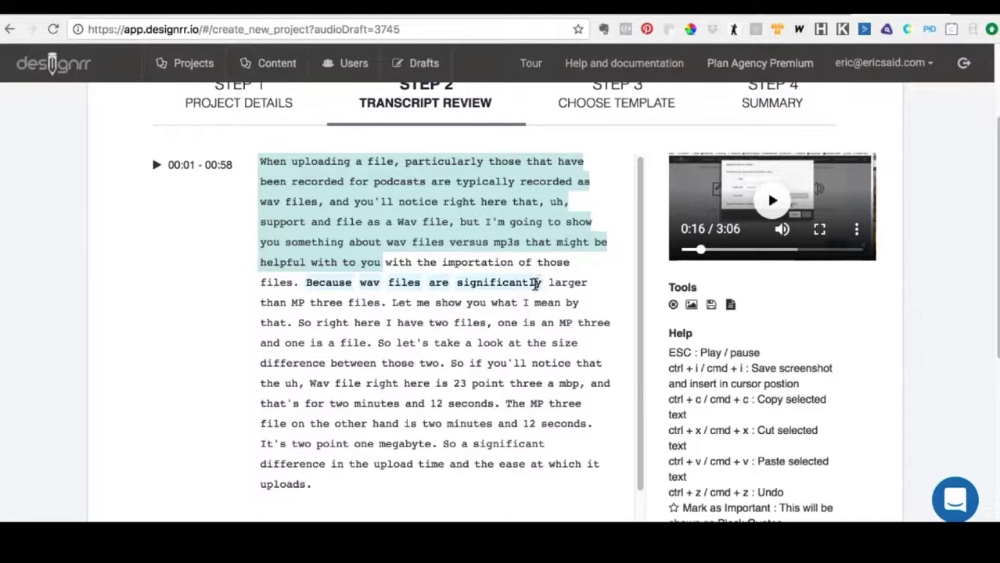
- Play the audio from "Let me show you what I mean by that" in the first section, and pause it after a few words
right_click(389, 304)
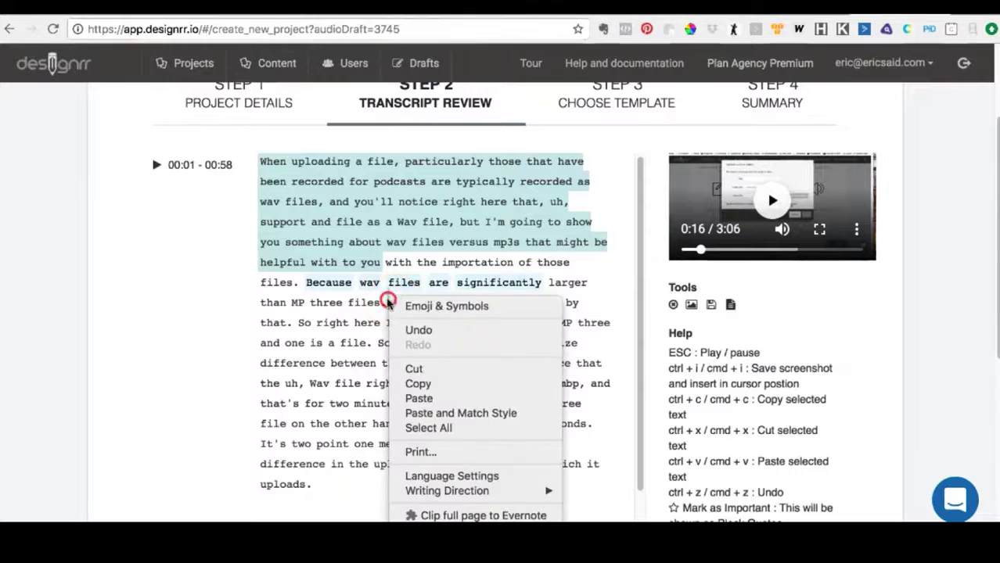
click(392, 305)
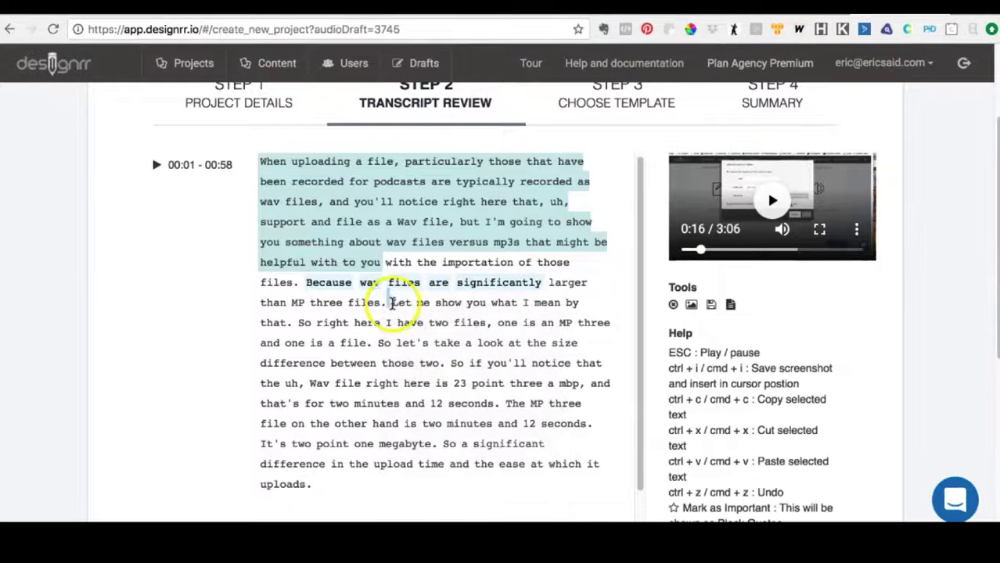
click(391, 304)
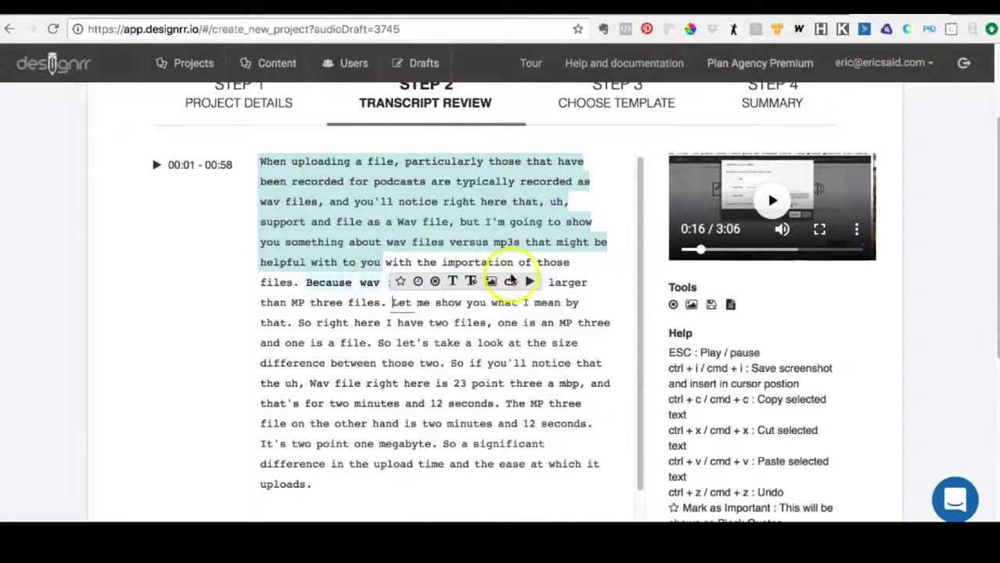
click(529, 283)
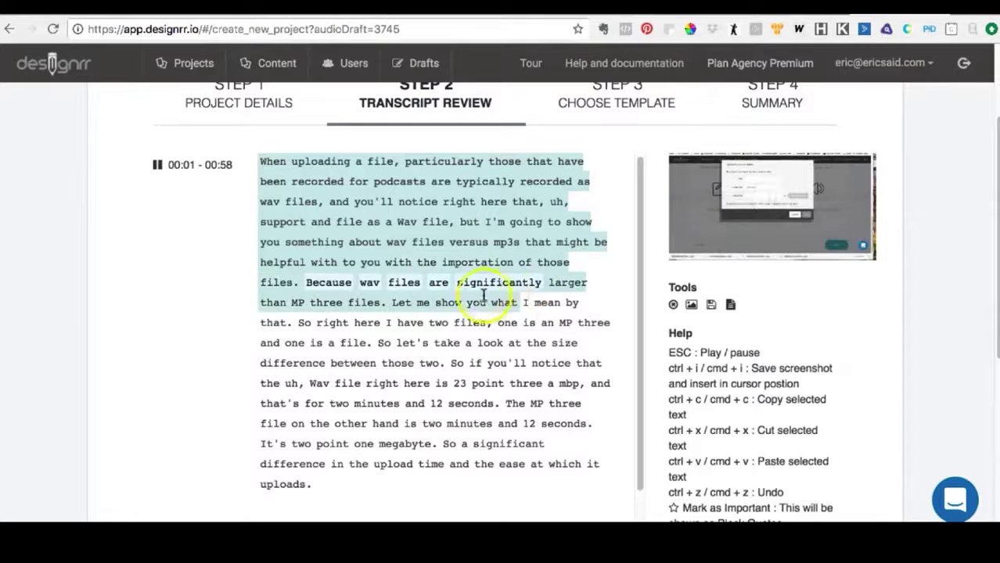
click(419, 320)
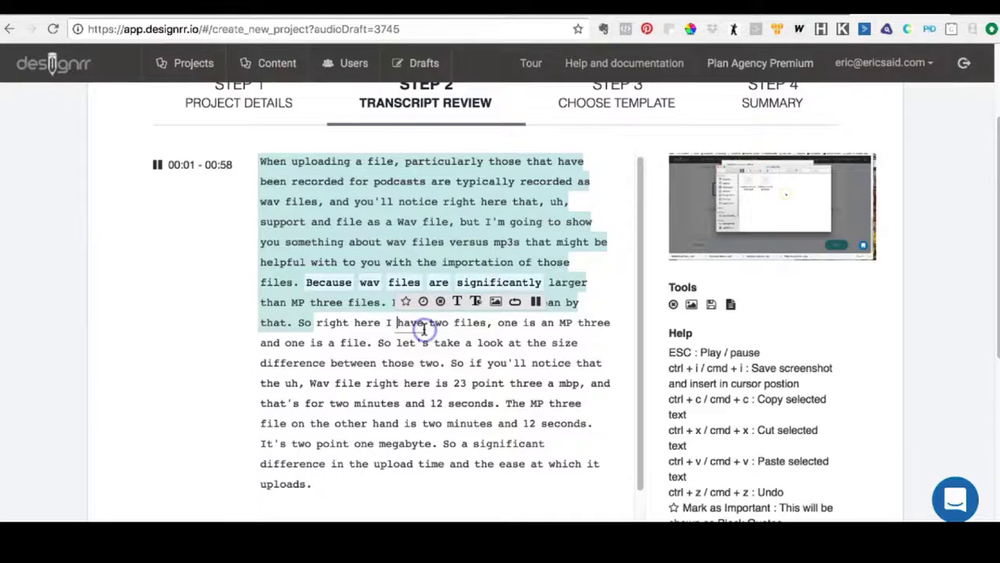
click(534, 303)
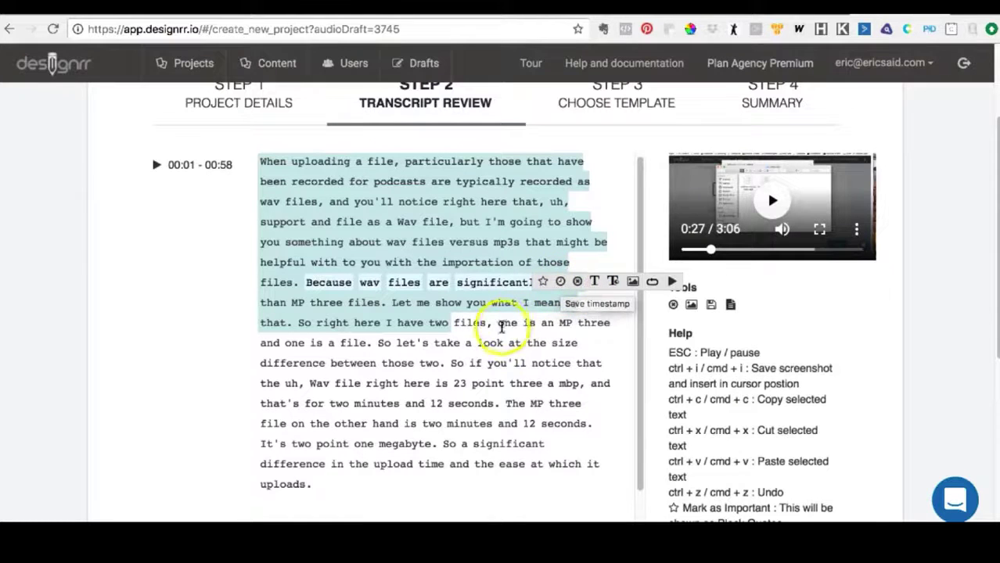
- Save a timestamp on the phrase "let's take a look at the size difference between those two" in the first section
click(497, 323)
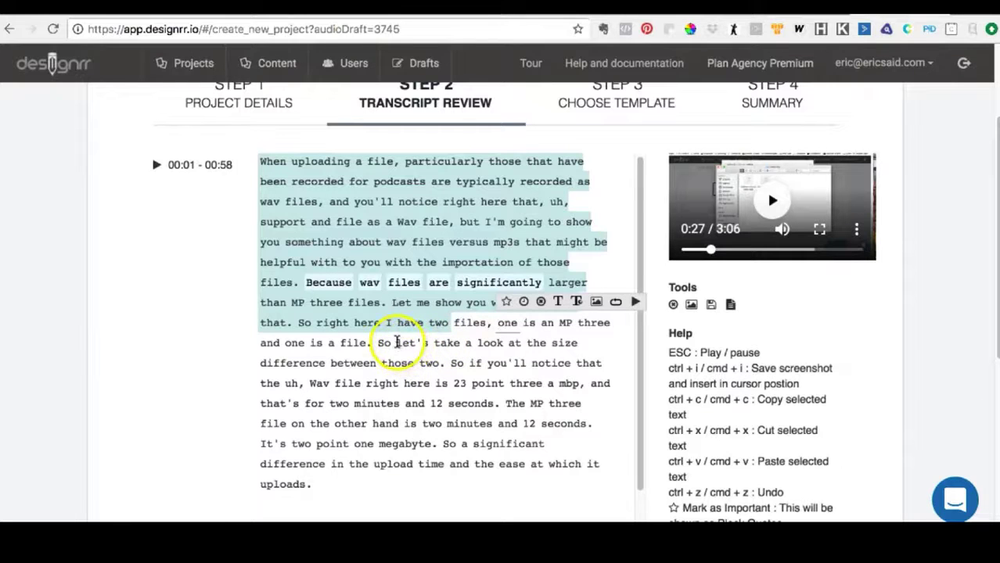
drag(397, 344, 432, 359)
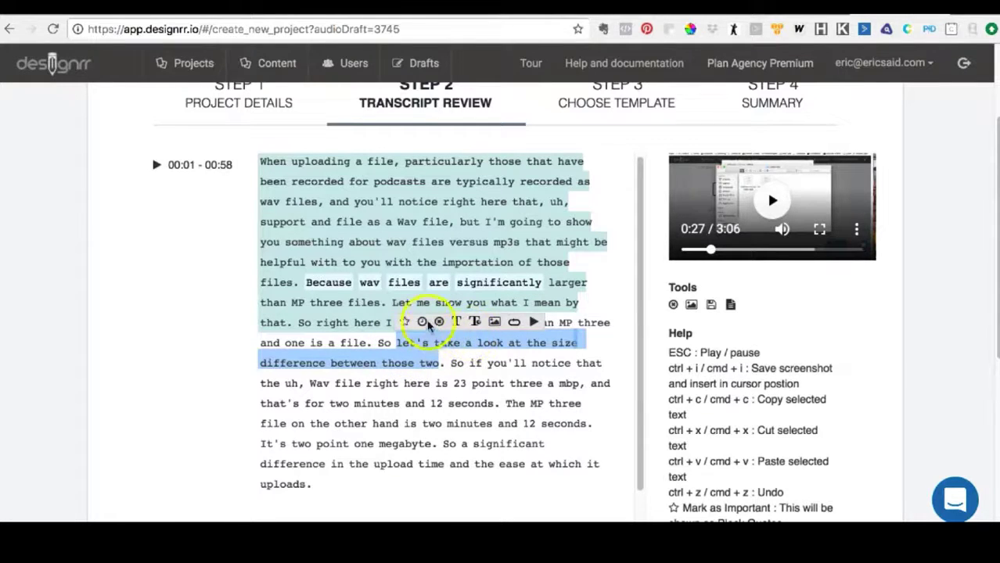
click(419, 320)
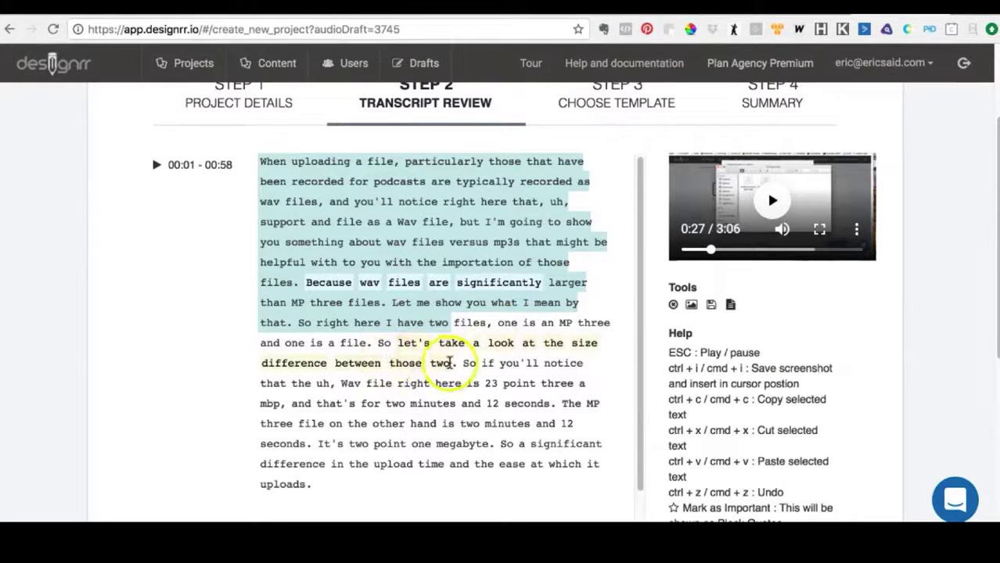
double_click(452, 351)
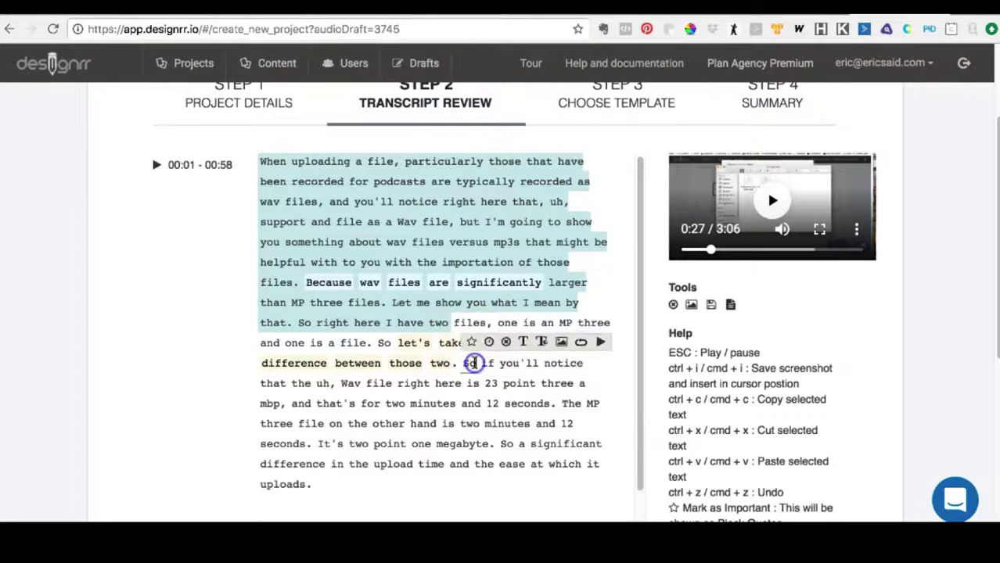
- Remove "So, uh," before "if you convert those files" in the 00:58 - 01:53 section and capitalize "If" as the sentence start
scroll(472, 363, down, 2)
scroll(473, 360, down, 2)
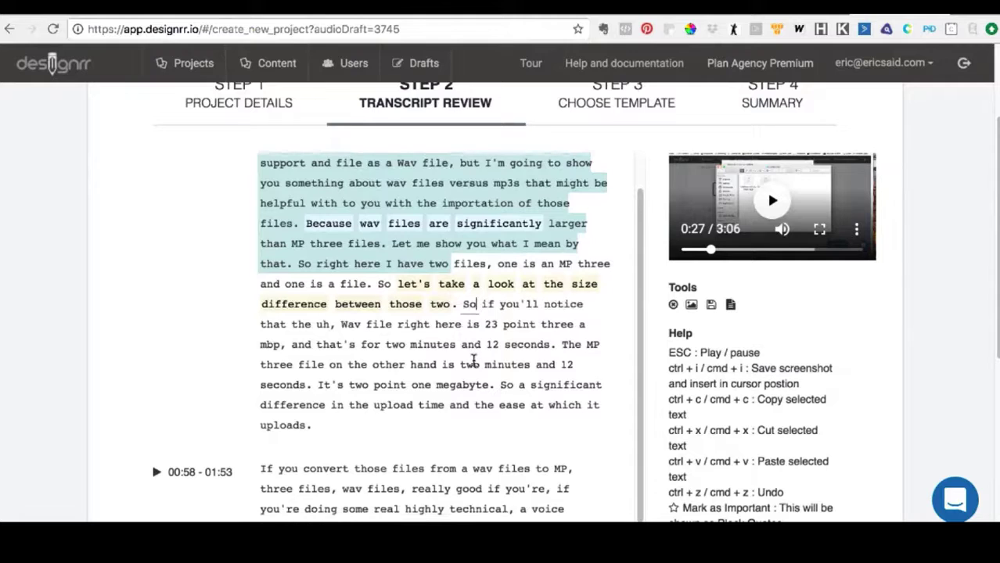
scroll(473, 360, down, 5)
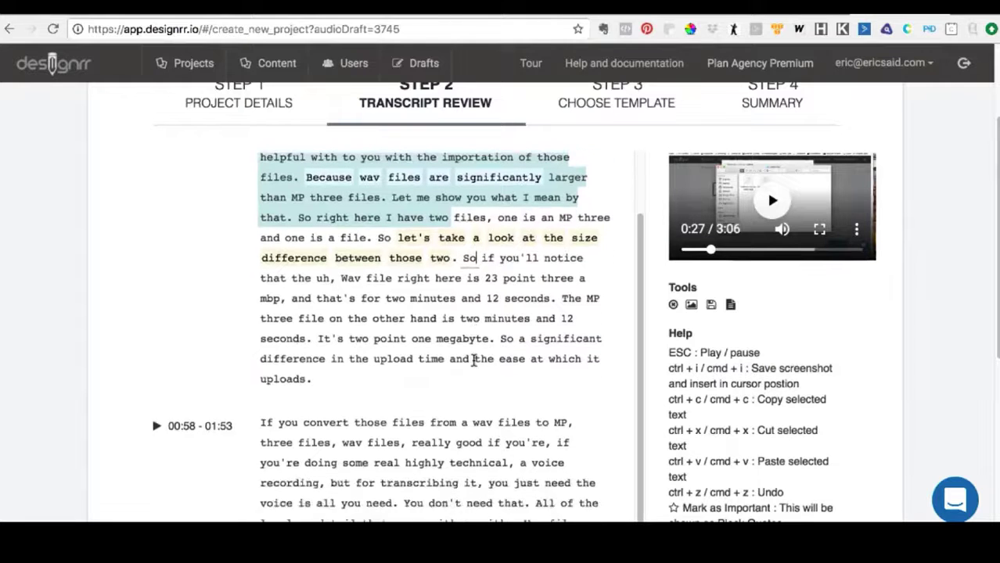
scroll(474, 362, down, 2)
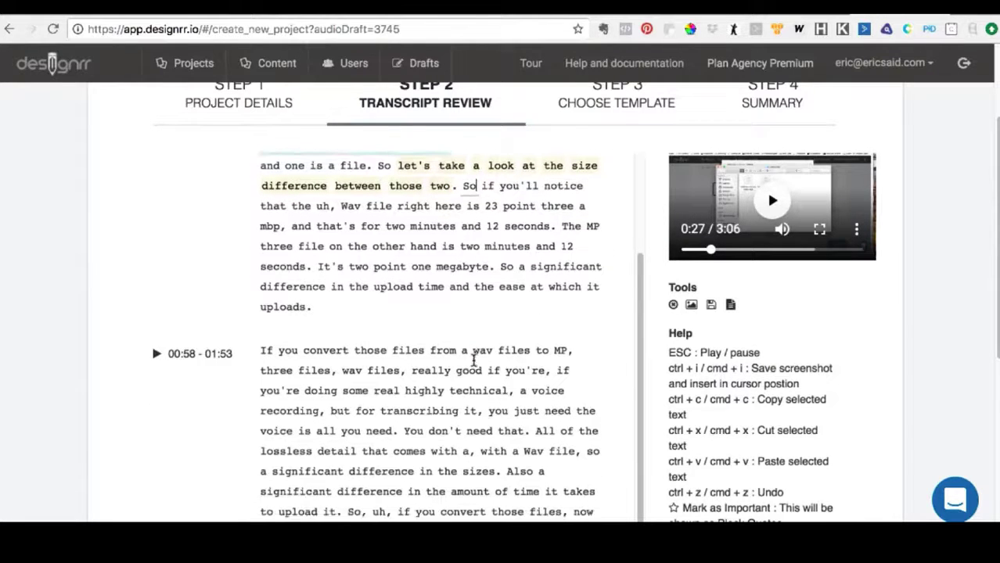
scroll(474, 360, down, 4)
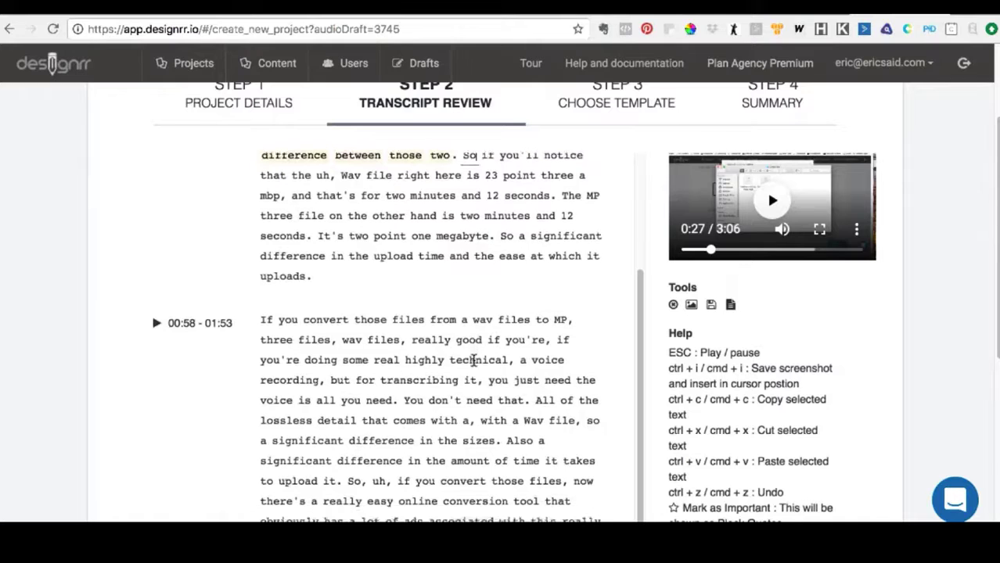
scroll(473, 360, down, 1)
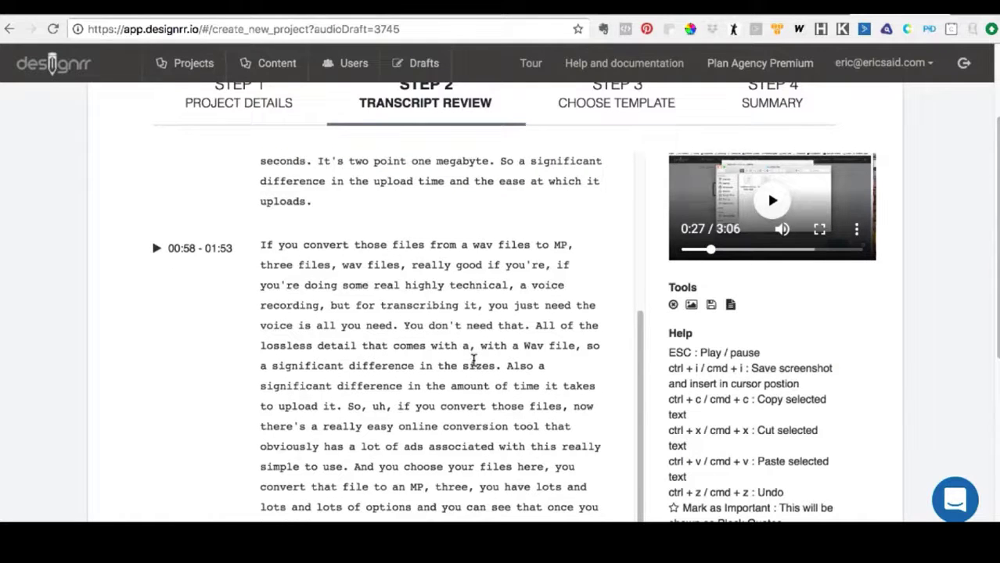
click(464, 365)
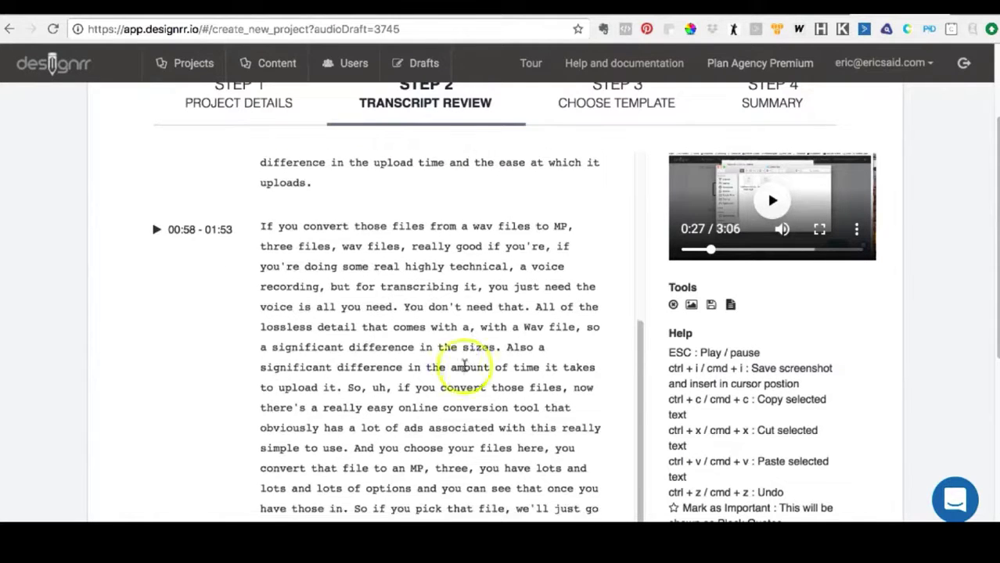
click(398, 388)
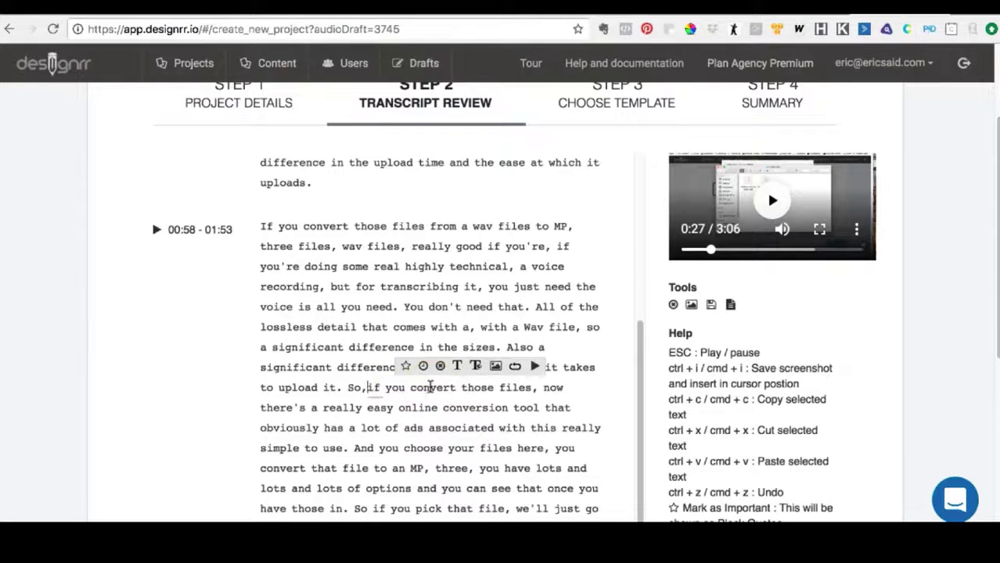
key(BackSpace)
key(BackSpace)
key(BackSpace)
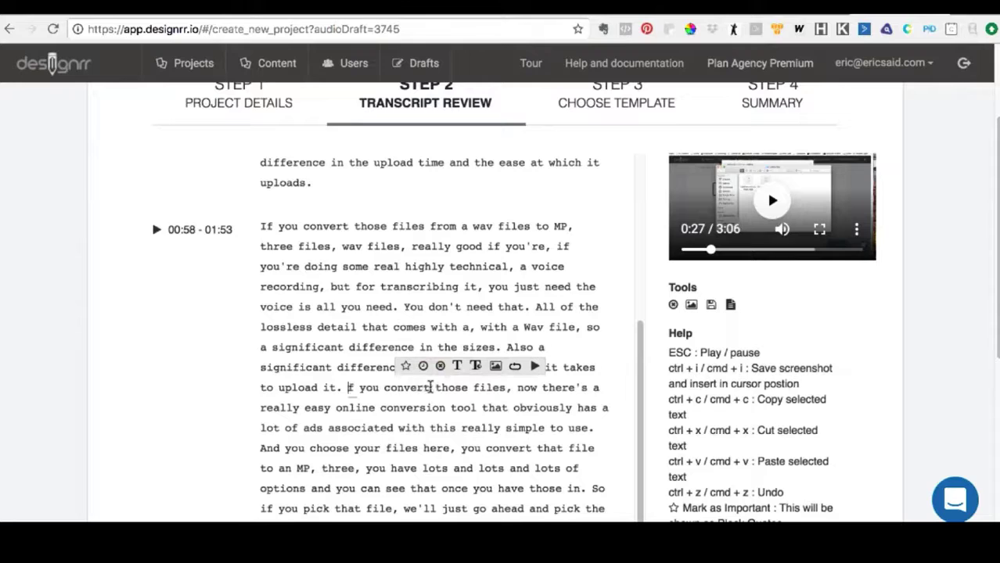
text(I)
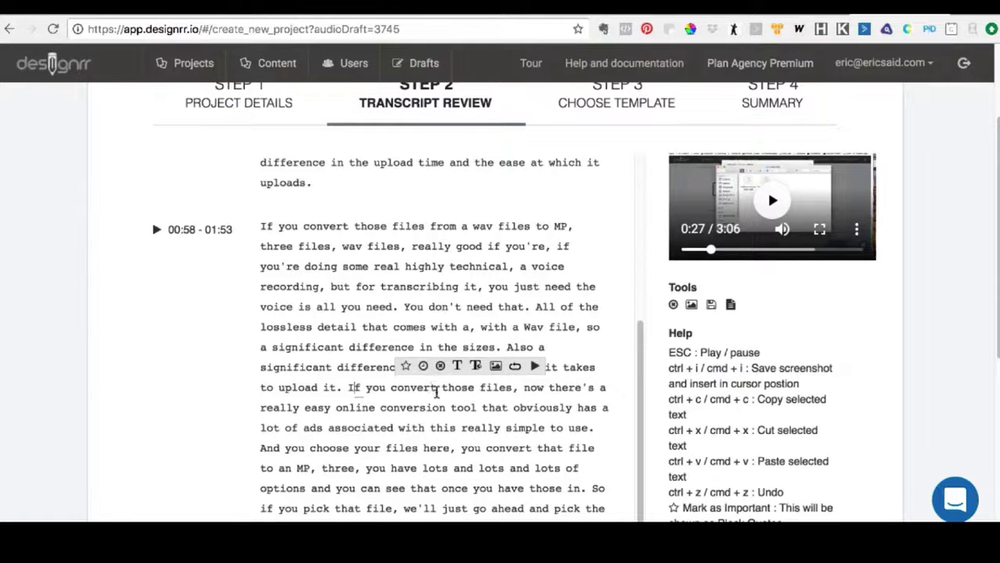
click(436, 391)
scroll(423, 391, down, 1)
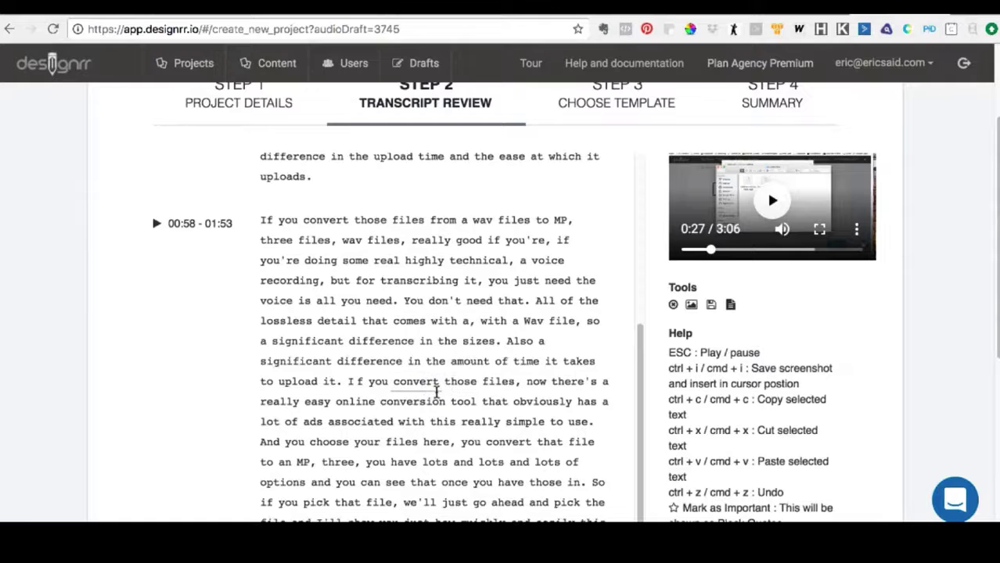
click(385, 380)
click(356, 373)
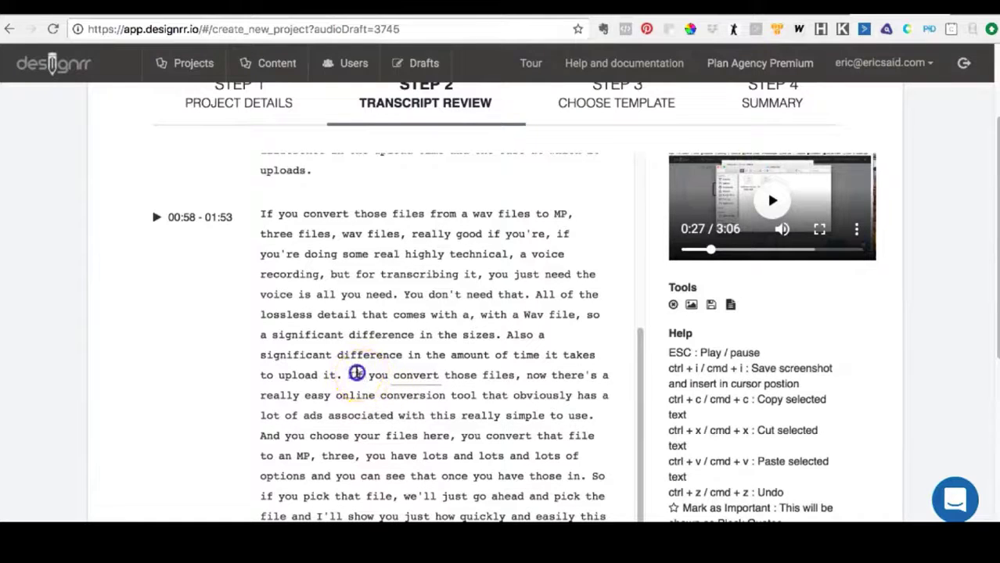
click(414, 391)
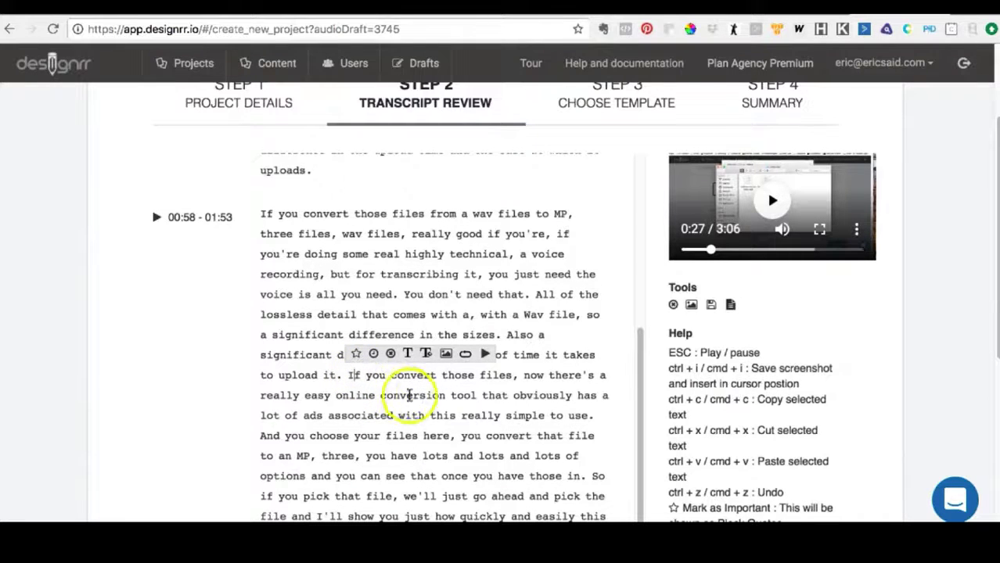
click(424, 384)
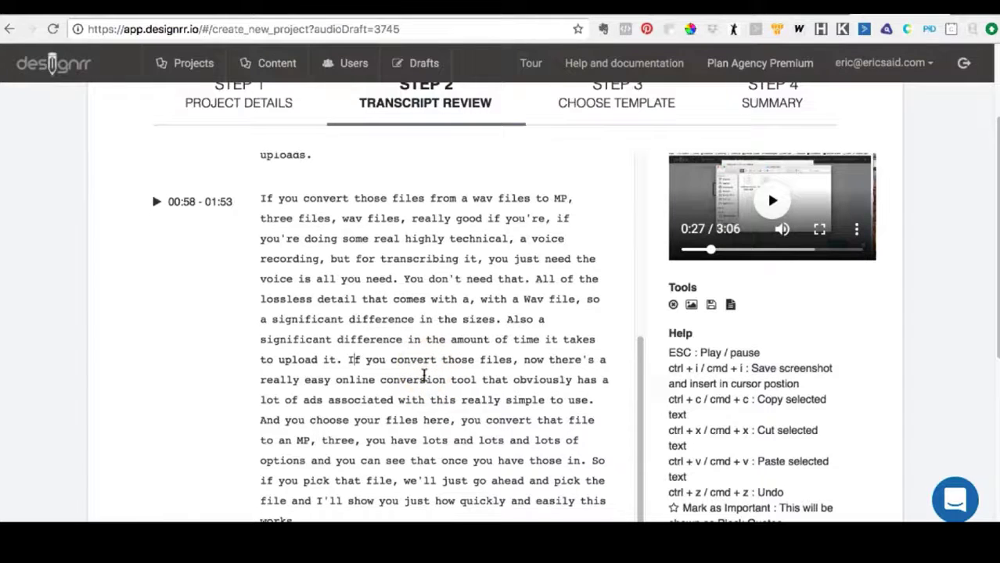
- Capitalize "conversion" in "online conversion tool" in the 00:58 - 01:53 section, for this instance only
click(414, 378)
double_click(415, 376)
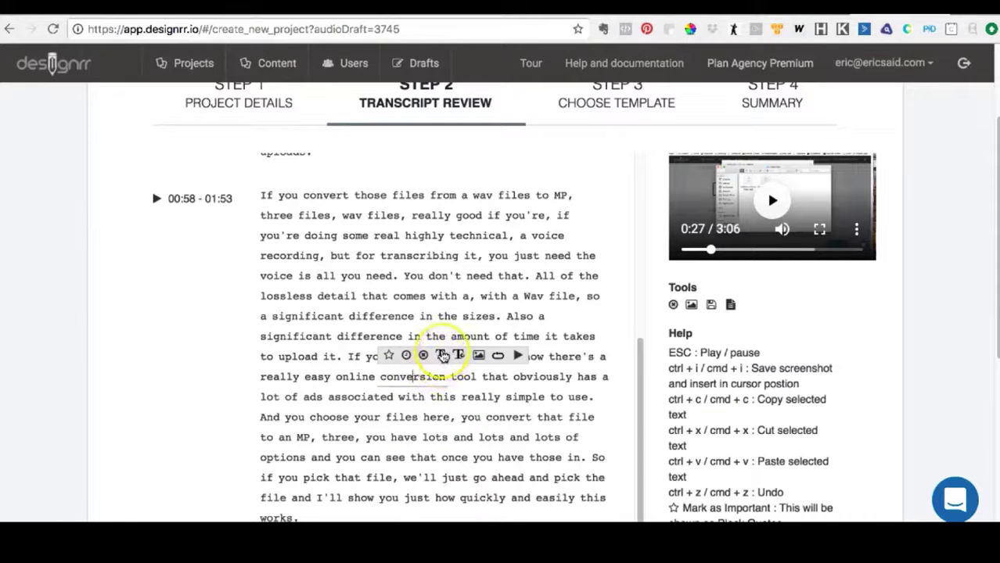
click(442, 356)
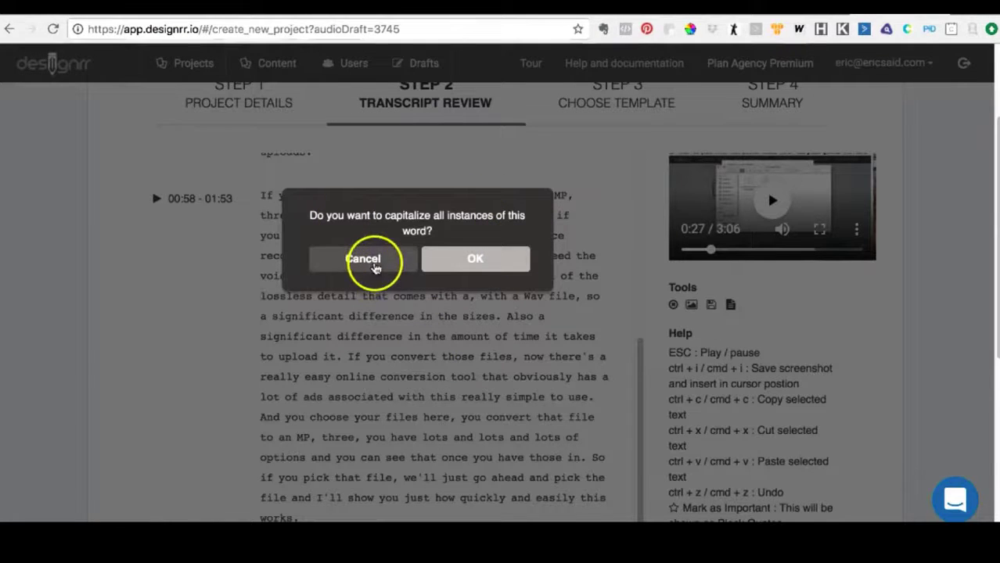
click(376, 260)
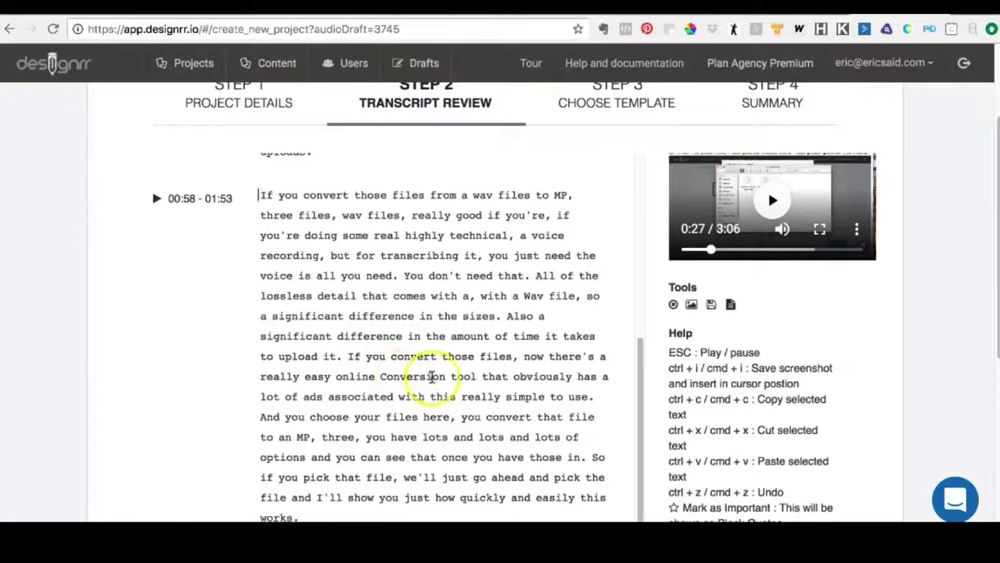
click(460, 376)
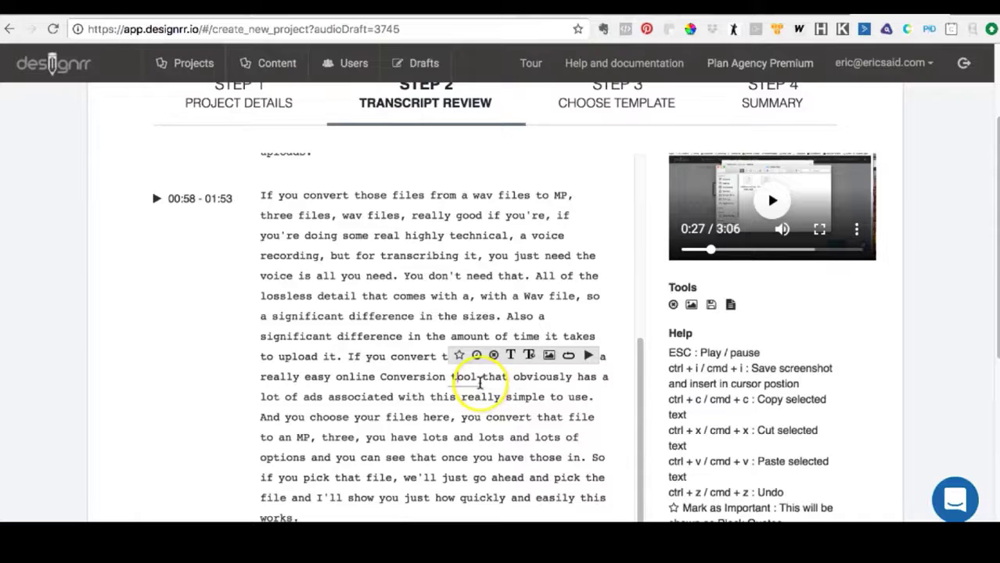
scroll(480, 382, down, 1)
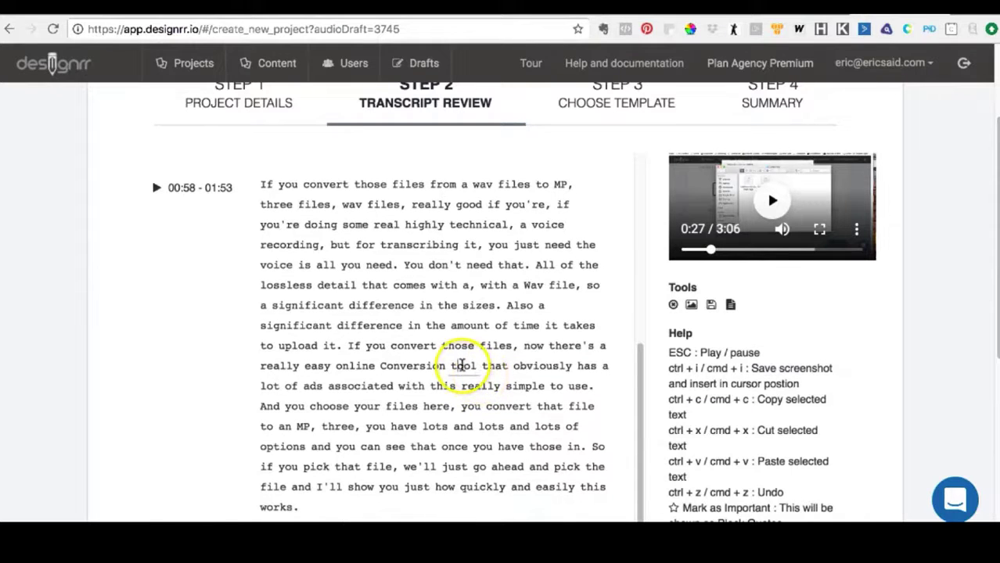
- Capitalize "tool" after "online Conversion" in the 00:58 - 01:53 section, applying it to all instances of the word
click(462, 365)
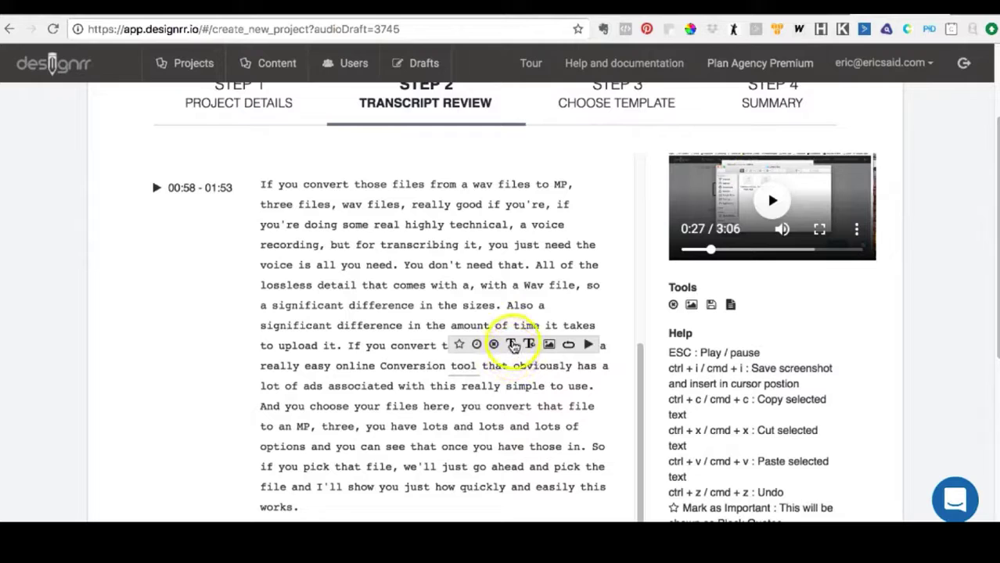
click(512, 346)
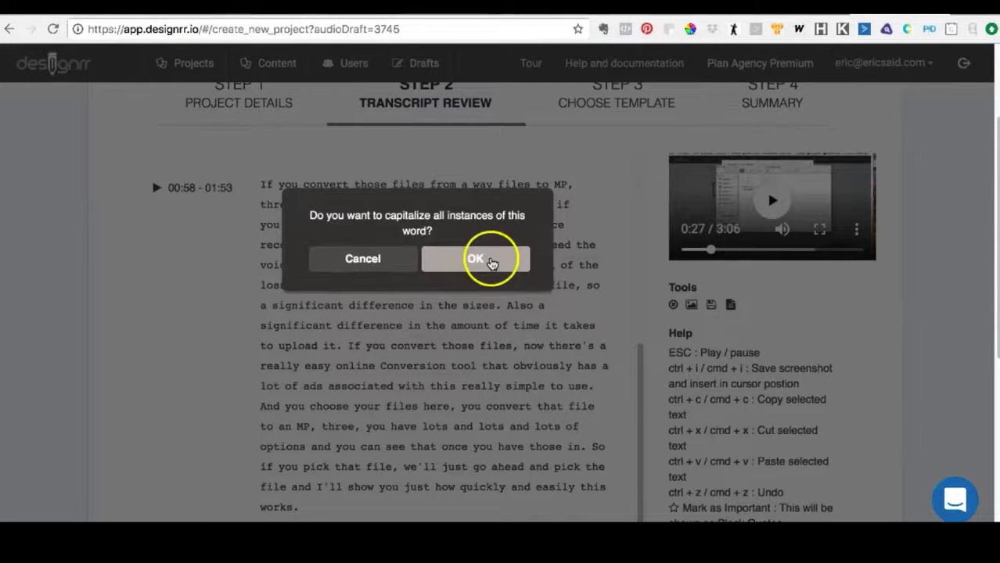
click(491, 263)
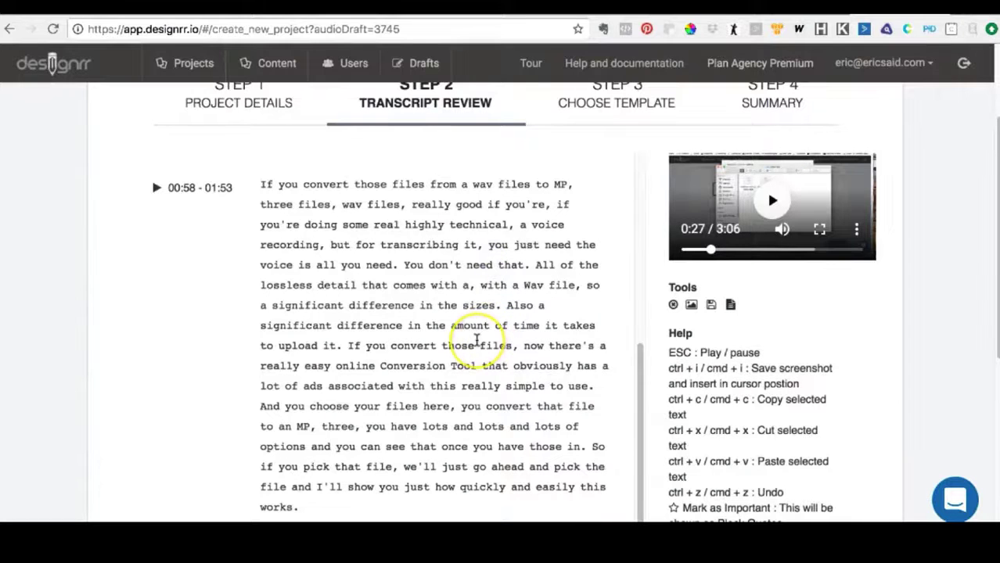
- Play the audio from "get an email" in the 01:53 - 03:04 section, and pause it after a few words
scroll(476, 341, down, 2)
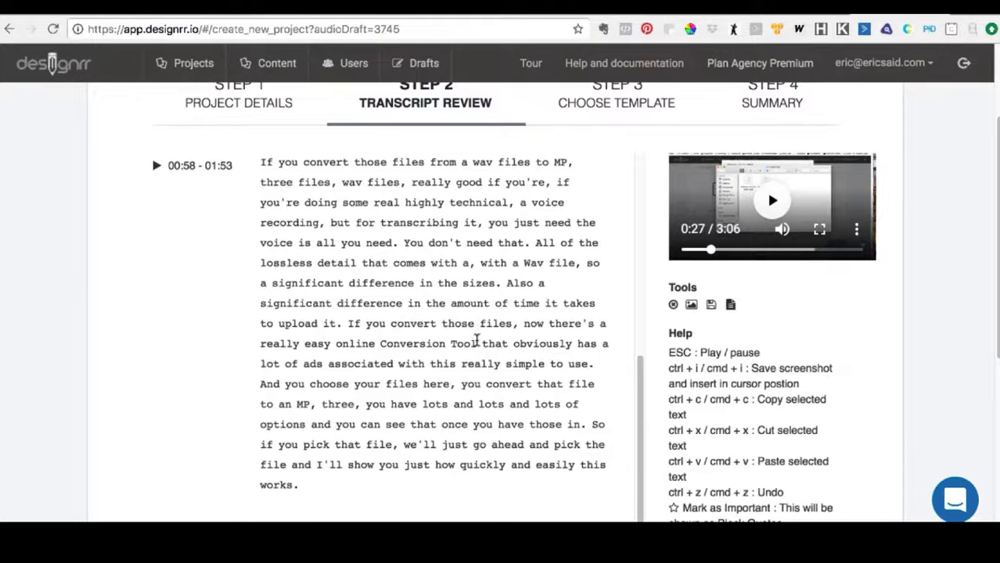
scroll(476, 341, down, 3)
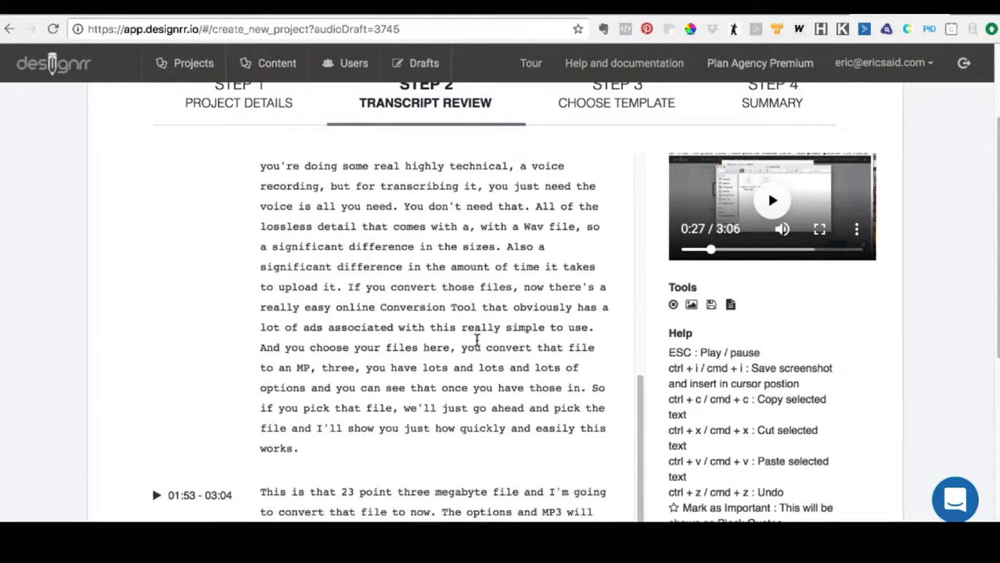
scroll(476, 341, down, 3)
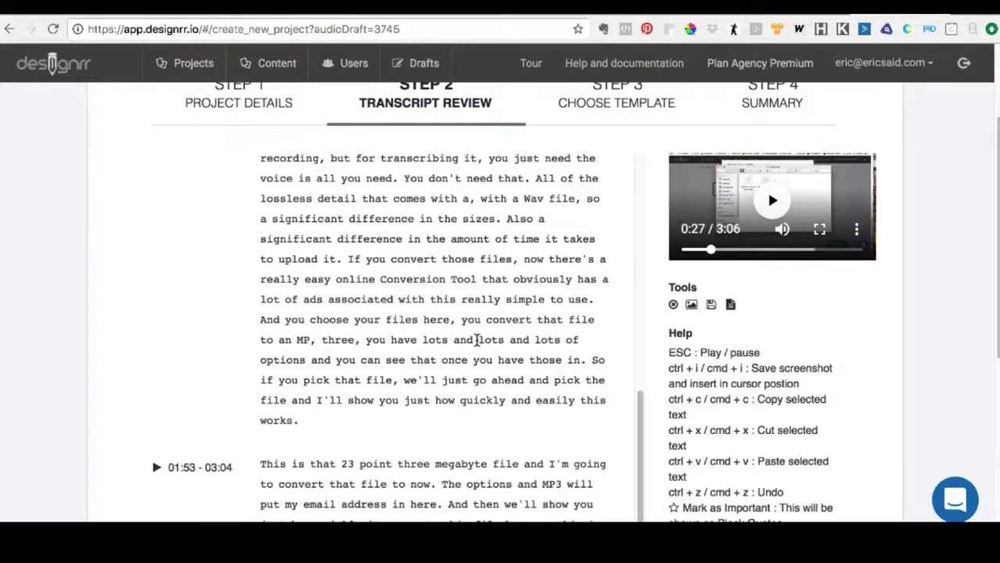
scroll(476, 341, down, 6)
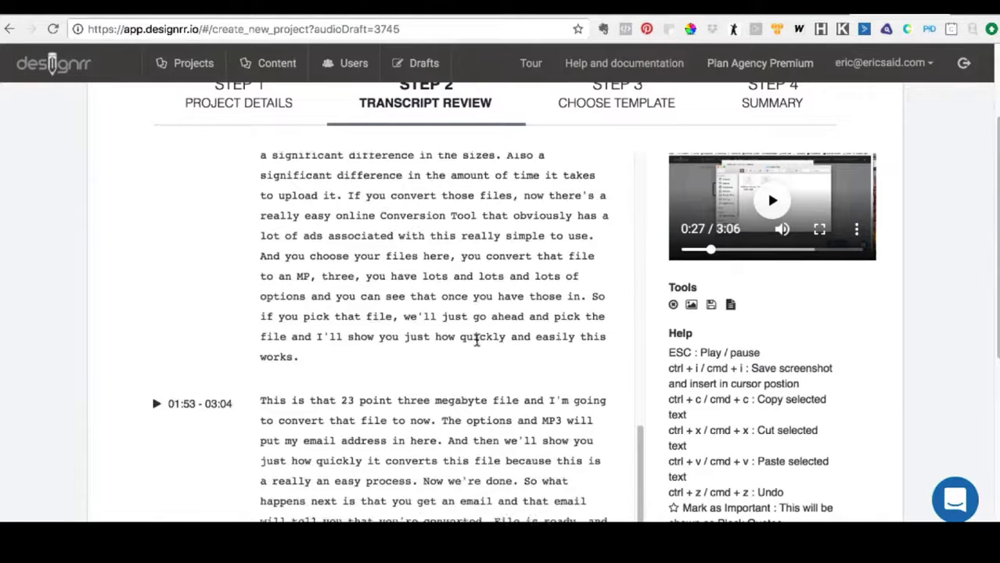
scroll(476, 341, down, 8)
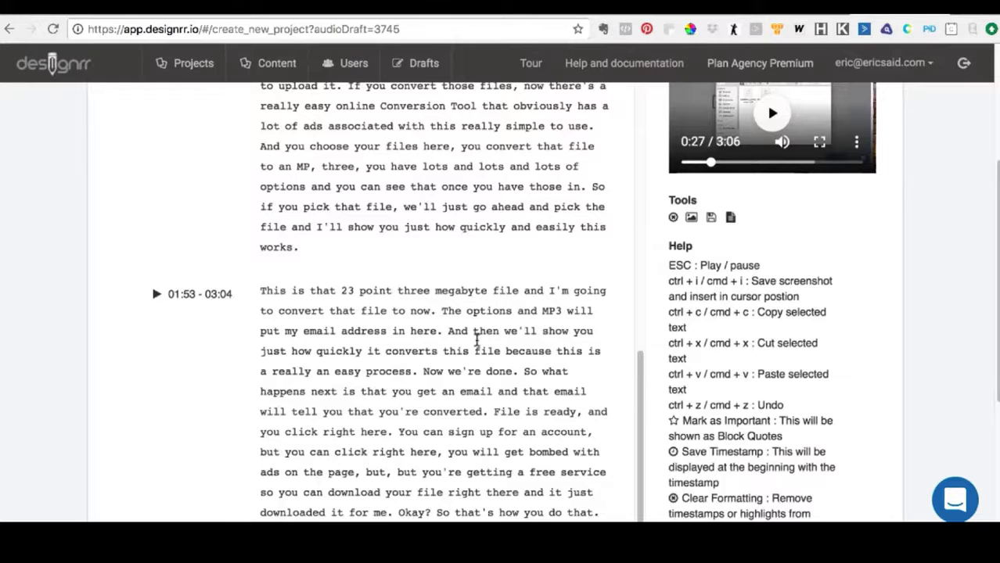
scroll(476, 341, down, 3)
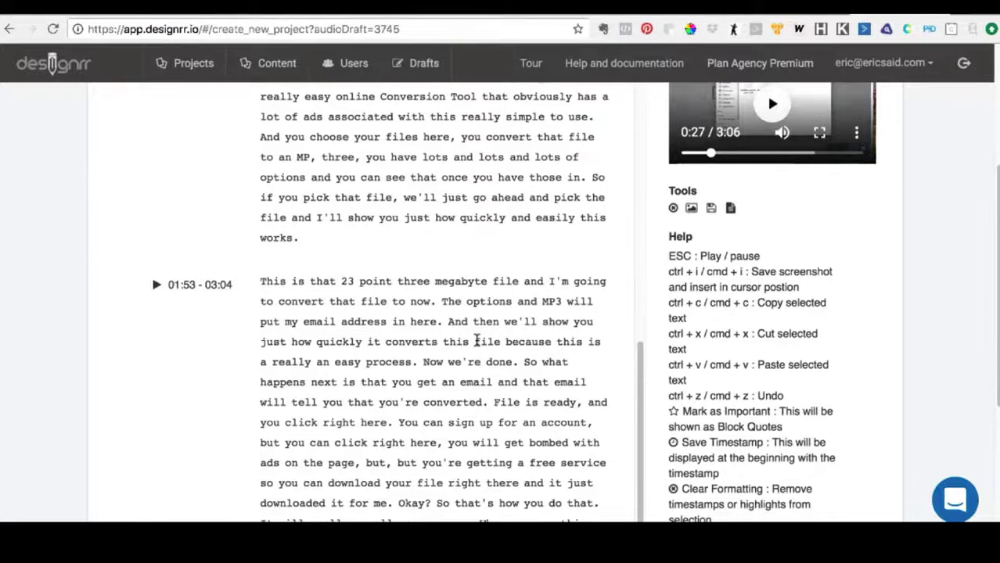
scroll(477, 341, down, 2)
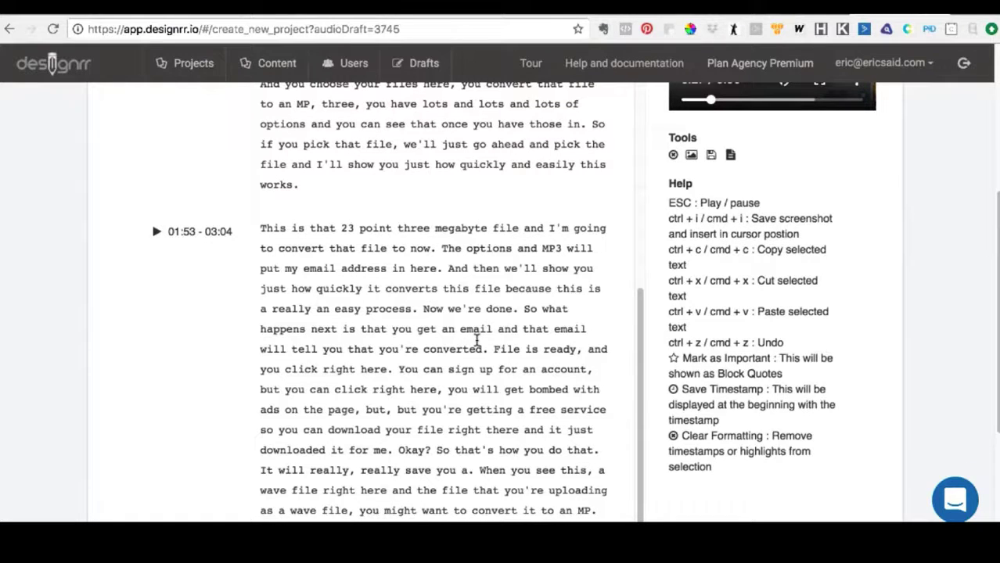
scroll(476, 341, down, 1)
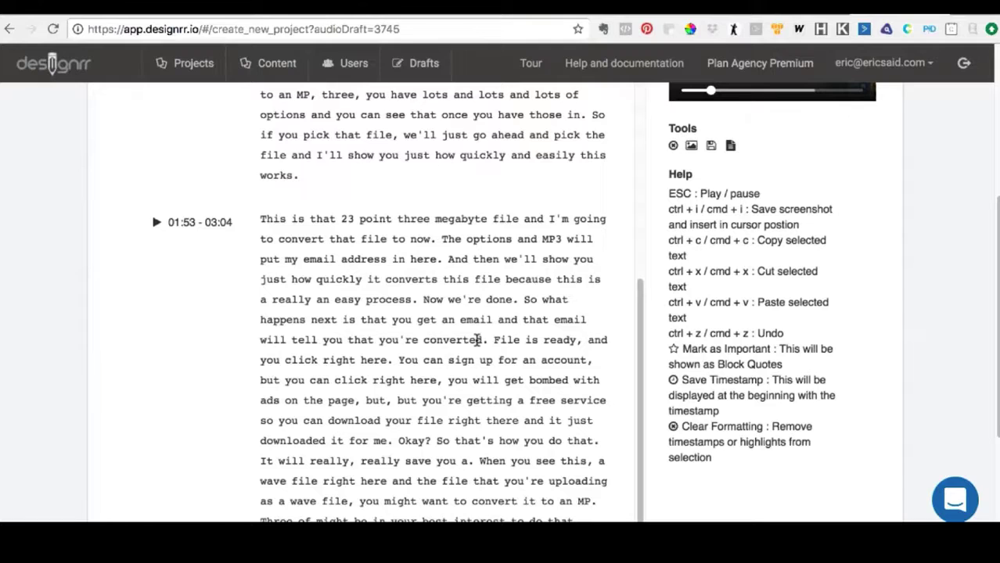
click(443, 324)
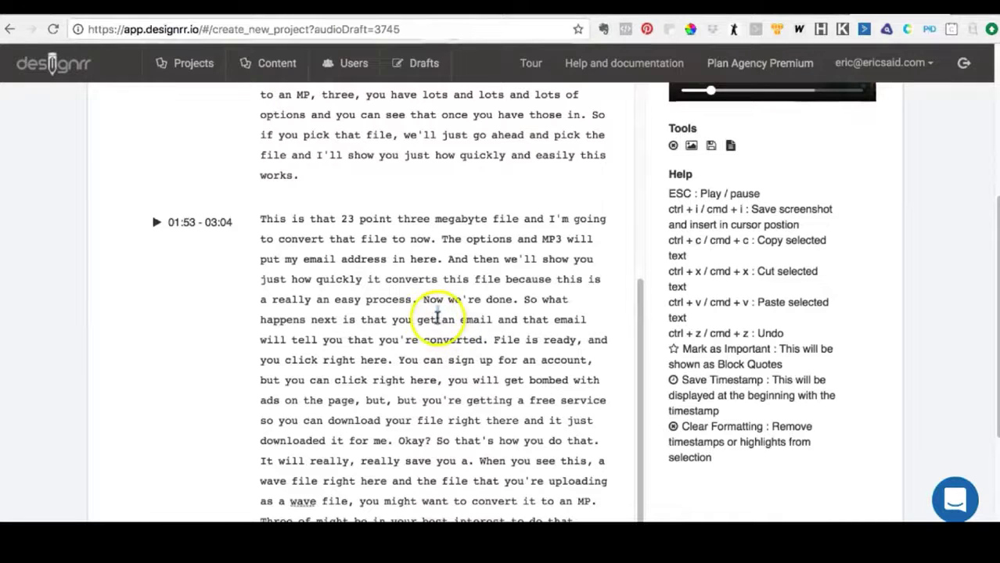
double_click(432, 319)
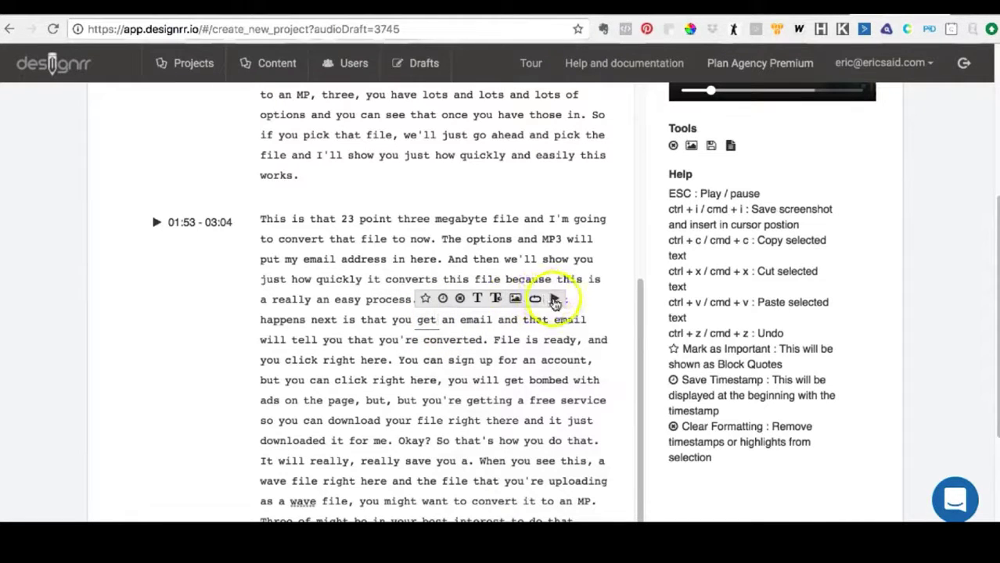
click(554, 302)
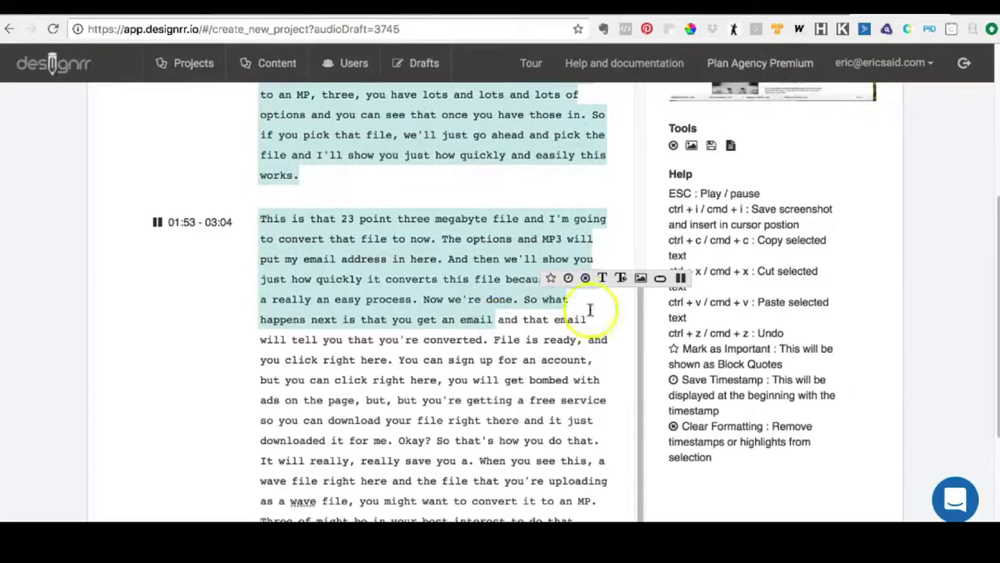
click(681, 278)
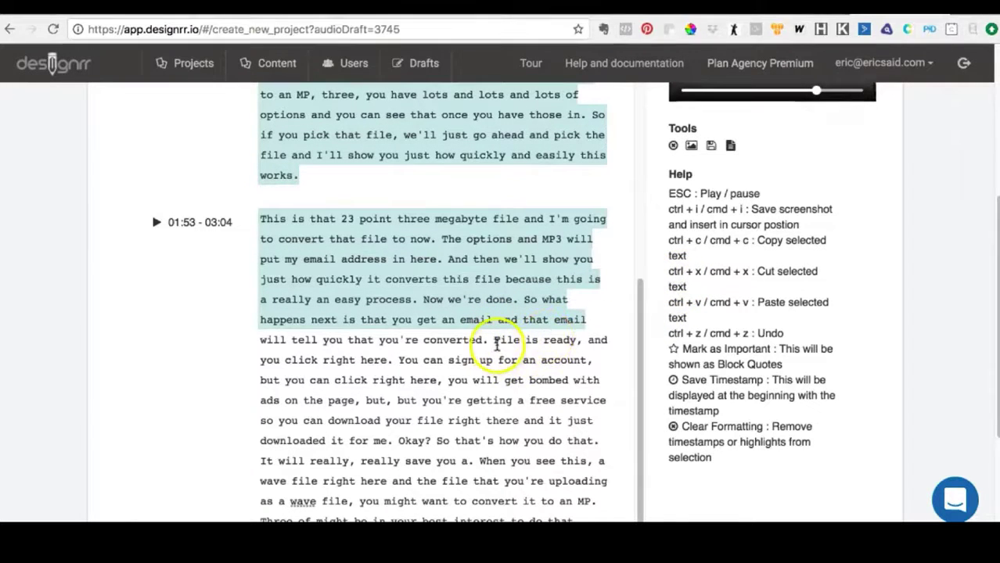
- Loop the audio of the passage from "File is ready" to "downloaded it for me." and lower the sound volume
click(493, 341)
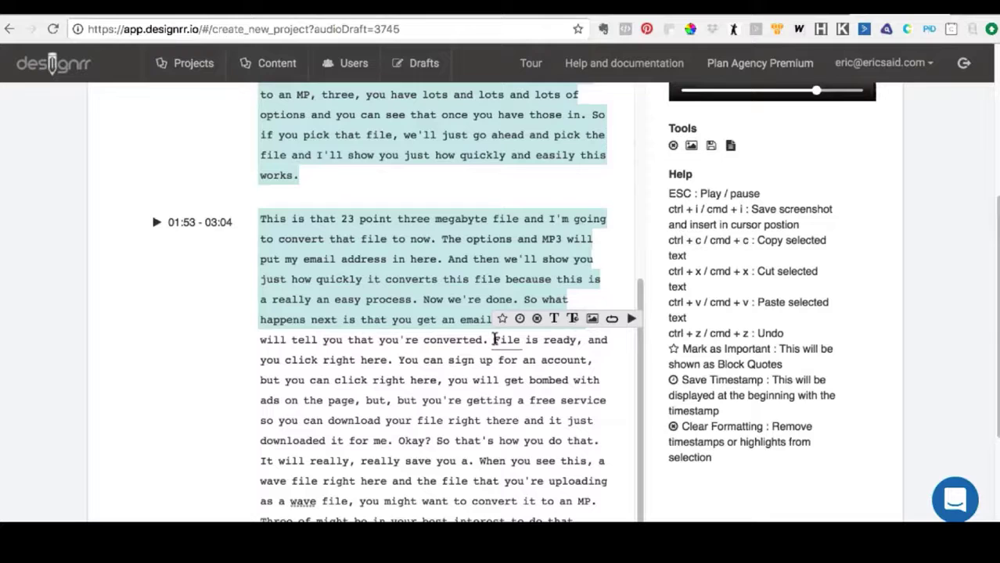
drag(494, 340, 393, 440)
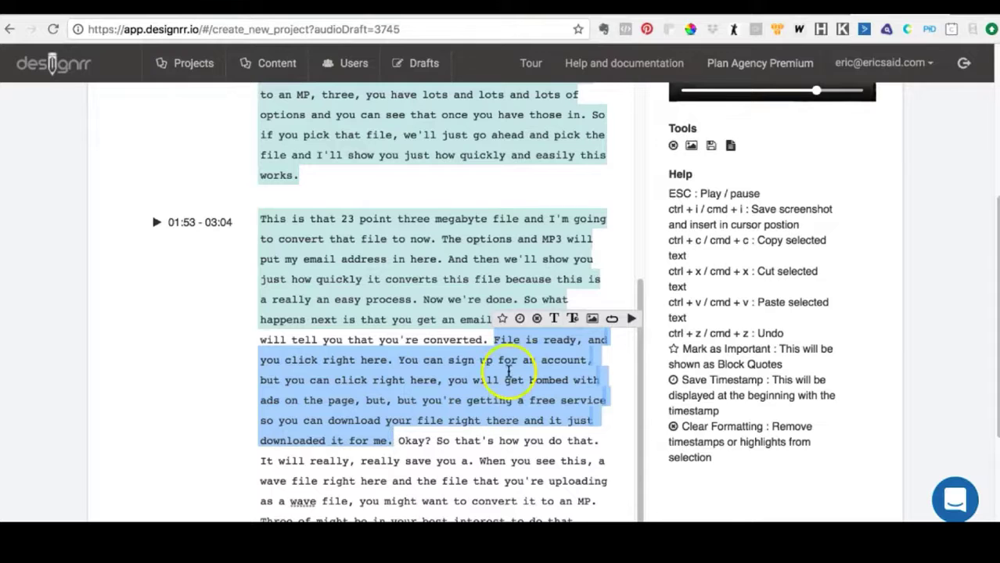
click(613, 320)
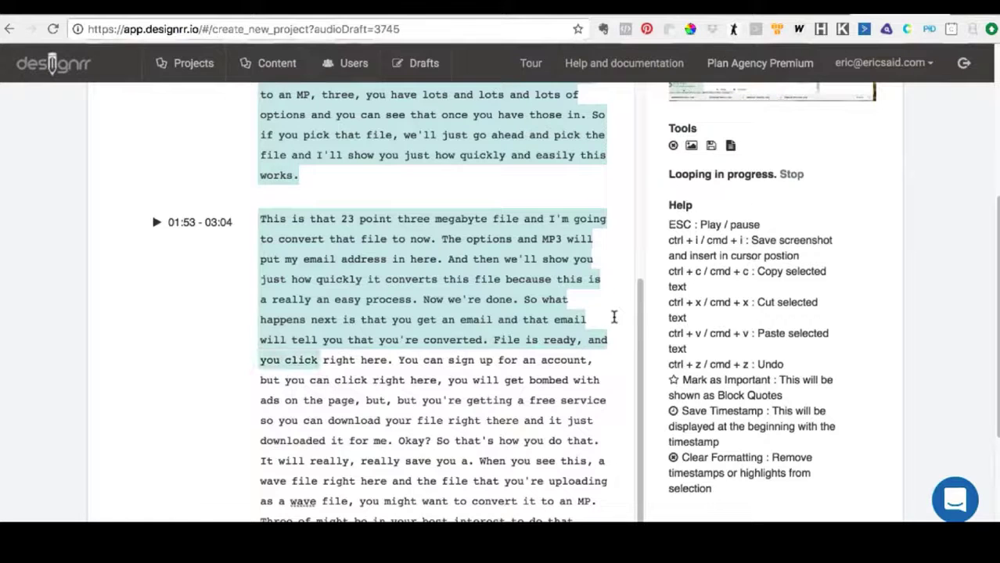
key(XF86AudioLowerVolume)
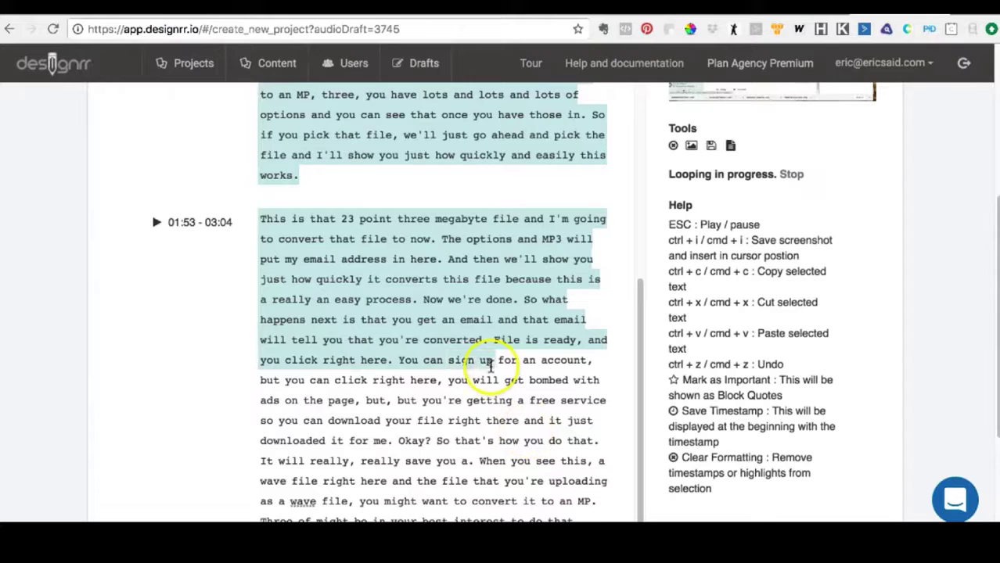
- Stop the looped playback of the passage in the 01:53 - 03:04 section
click(396, 439)
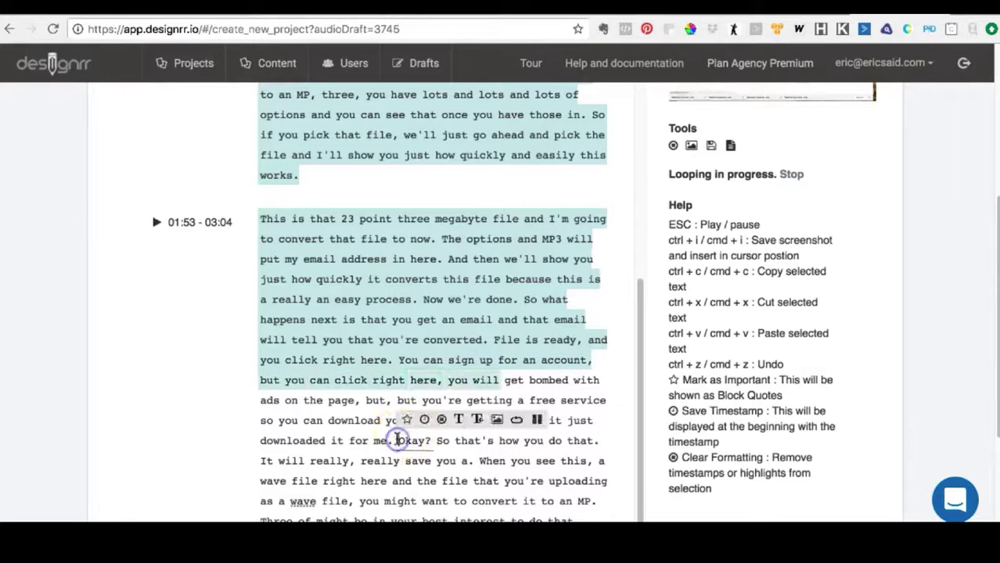
click(540, 420)
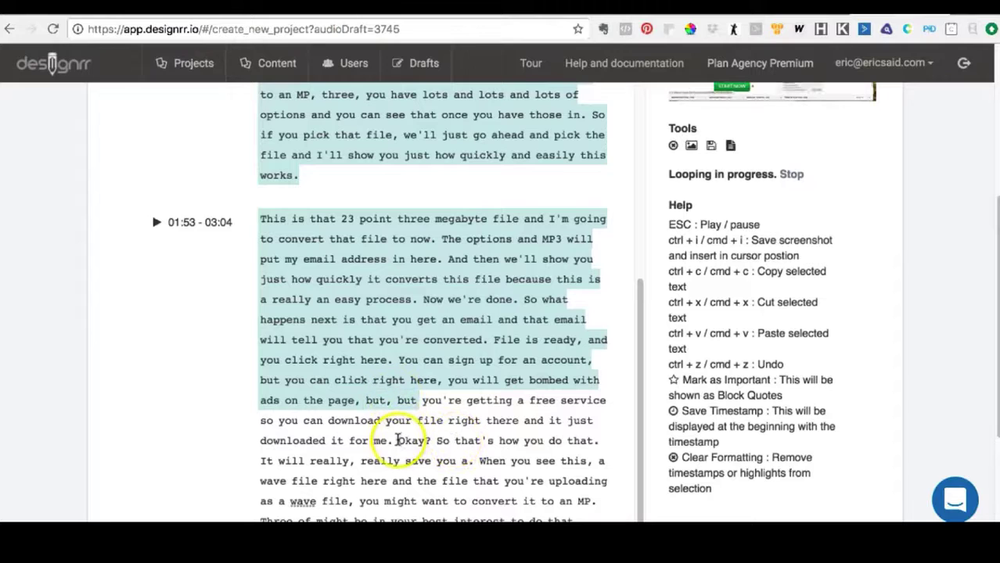
click(398, 440)
click(537, 420)
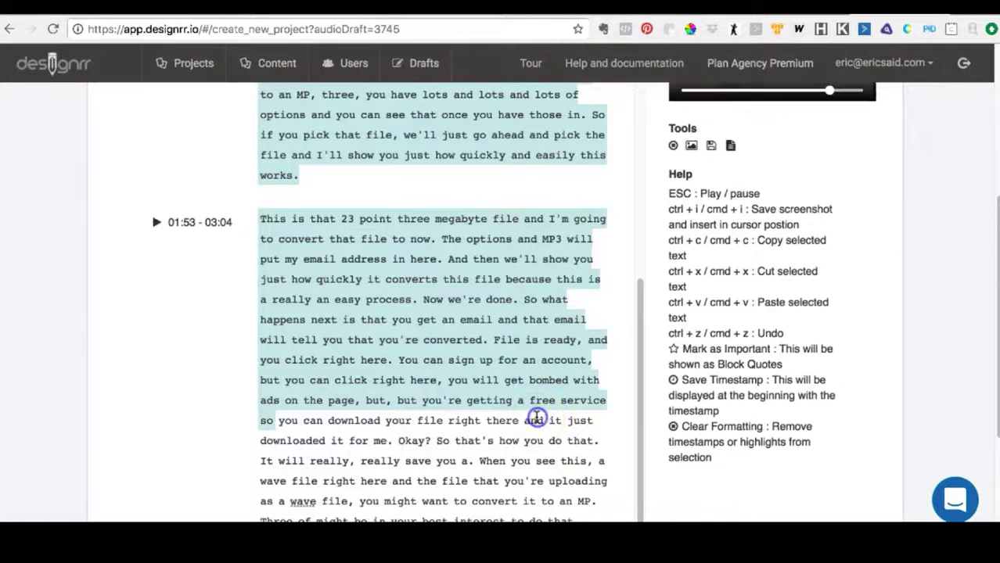
- Play the audio from "me" in "downloaded it for me" and pause it around "So that's how you do that"
click(459, 439)
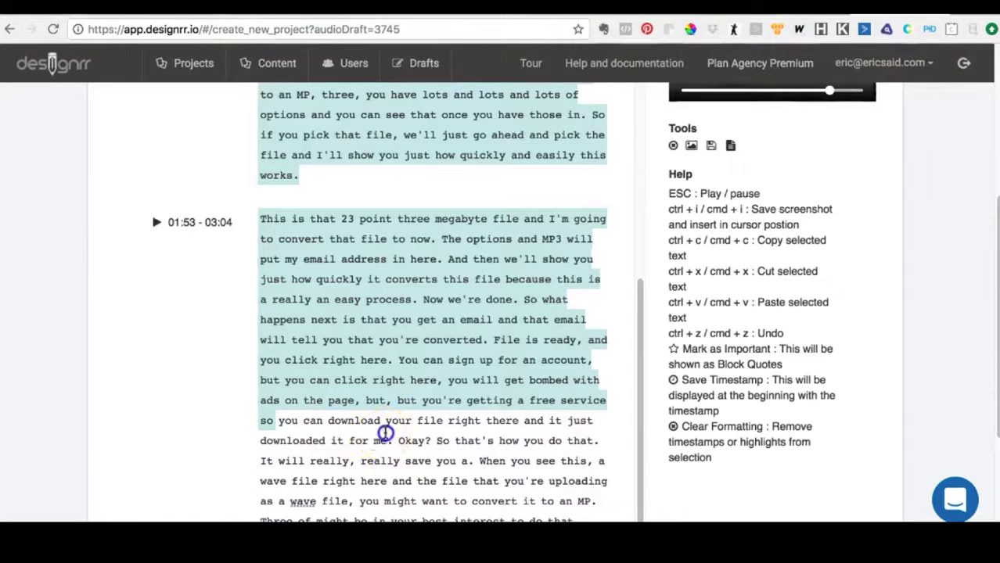
click(385, 432)
click(508, 415)
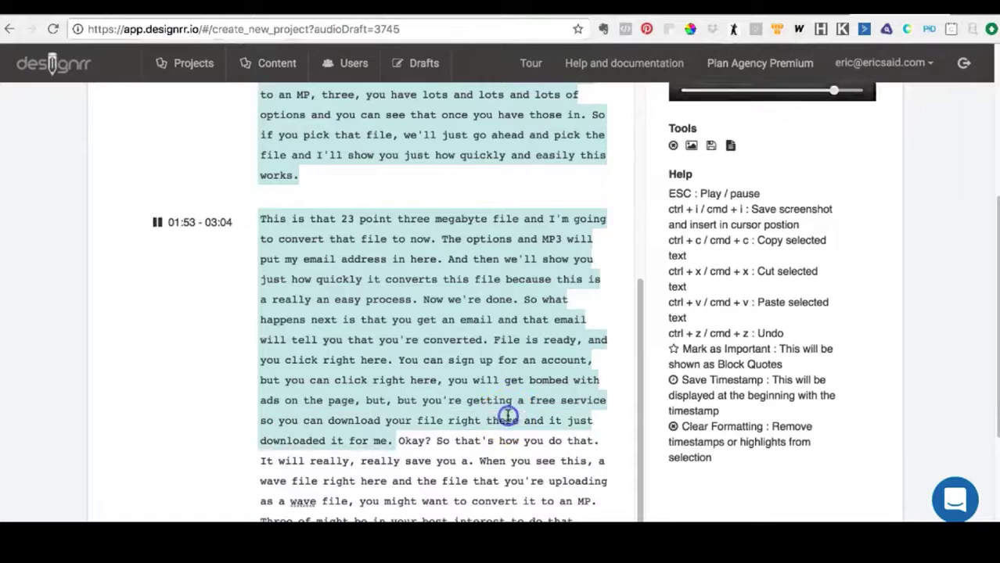
click(440, 440)
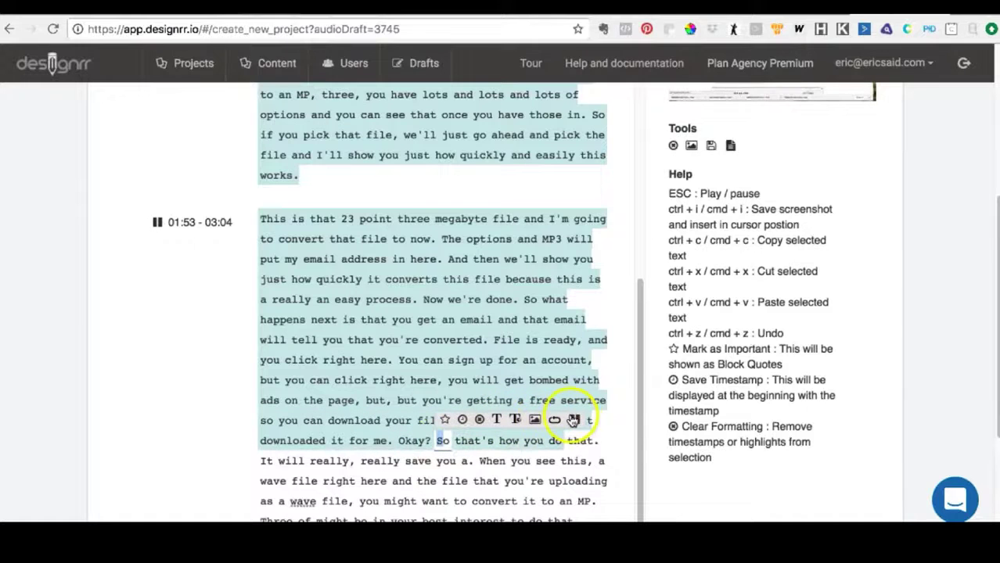
click(573, 420)
- Insert a screenshot of the paused video frame just before "Okay? So that's how you do that" in the 01:53 - 03:04 section
click(398, 441)
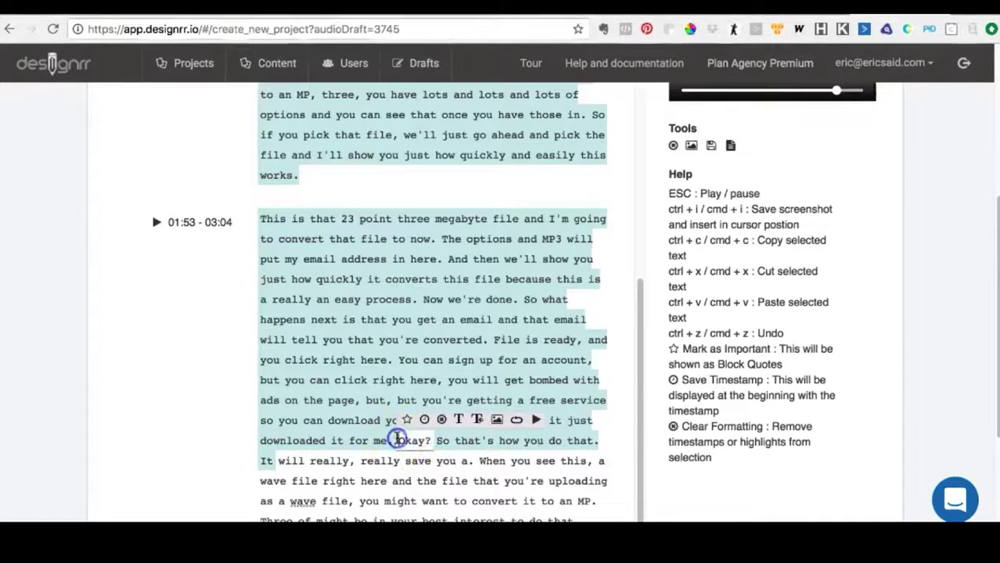
scroll(874, 226, up, 1)
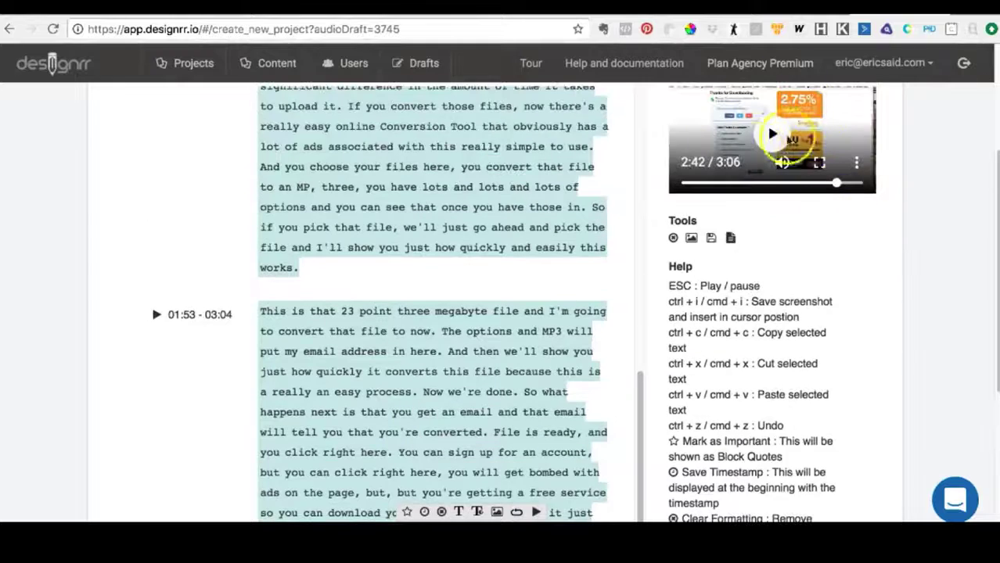
scroll(435, 447, down, 1)
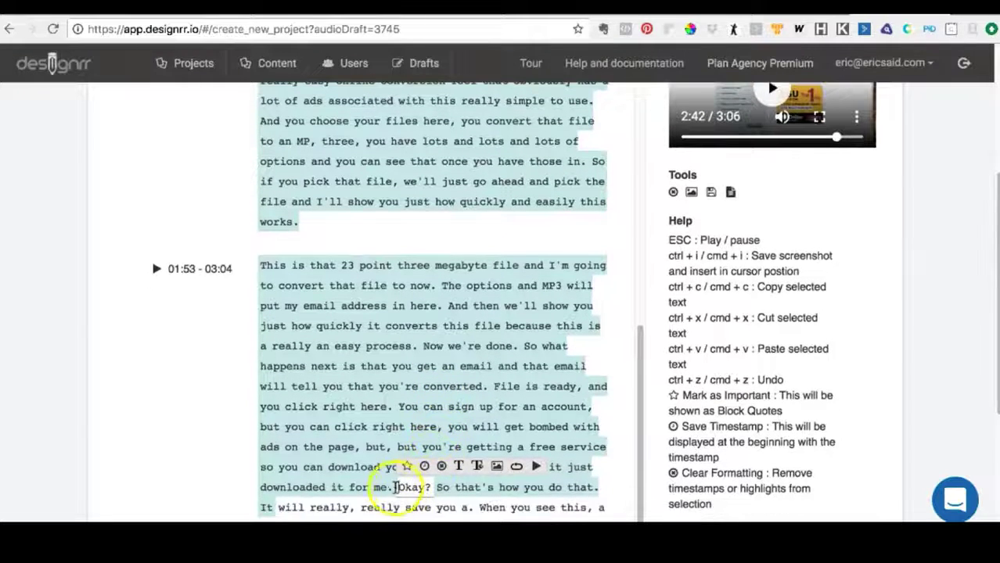
scroll(395, 487, down, 1)
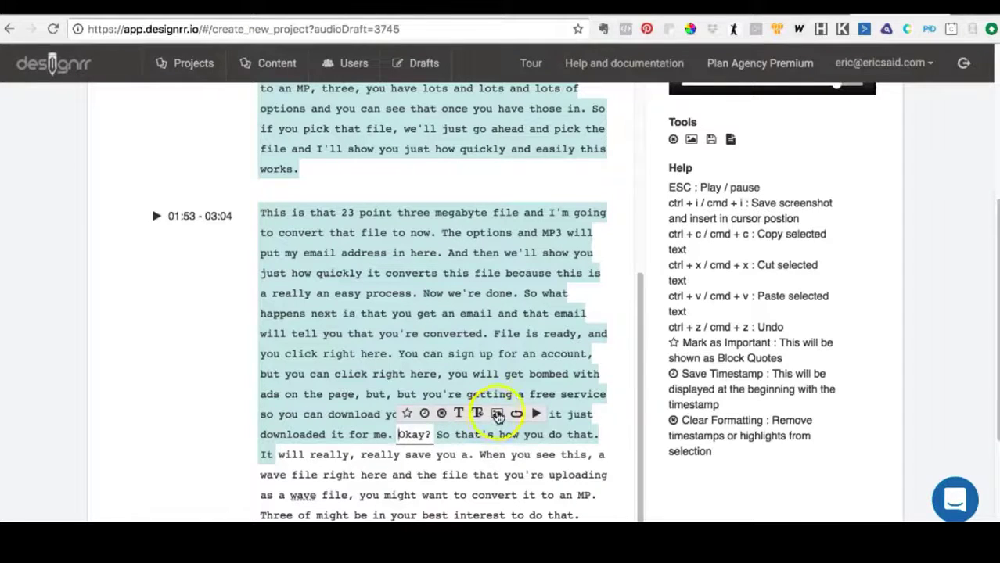
click(497, 415)
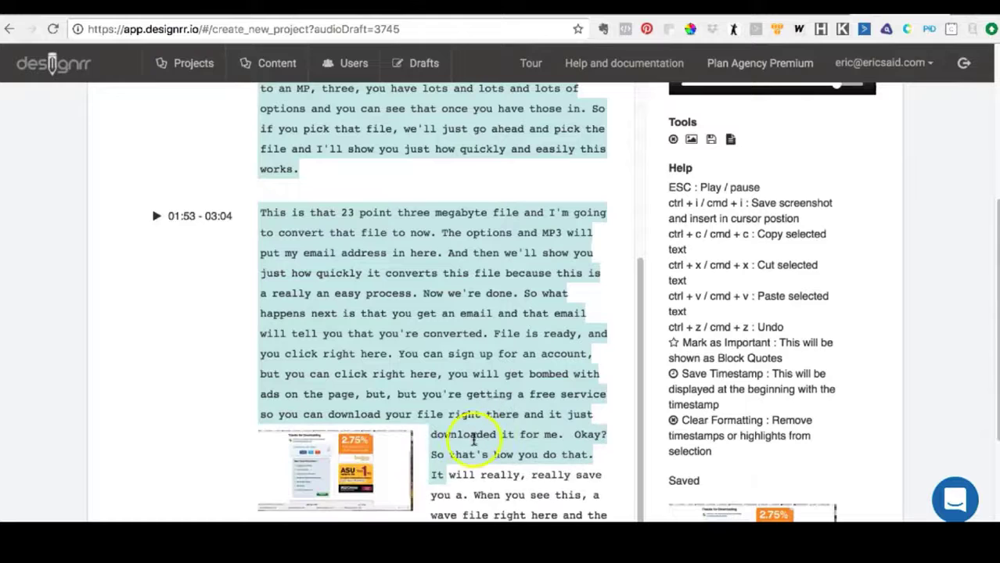
- Replace "wave" with "WAV" in "uploading as a wave file" in the 01:53 - 03:04 section
scroll(469, 438, down, 2)
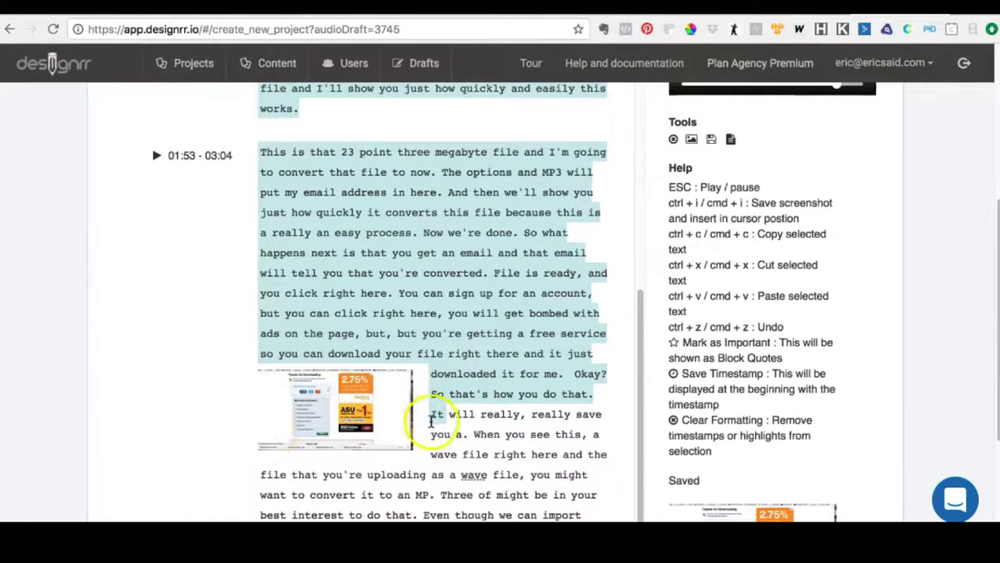
scroll(445, 411, down, 4)
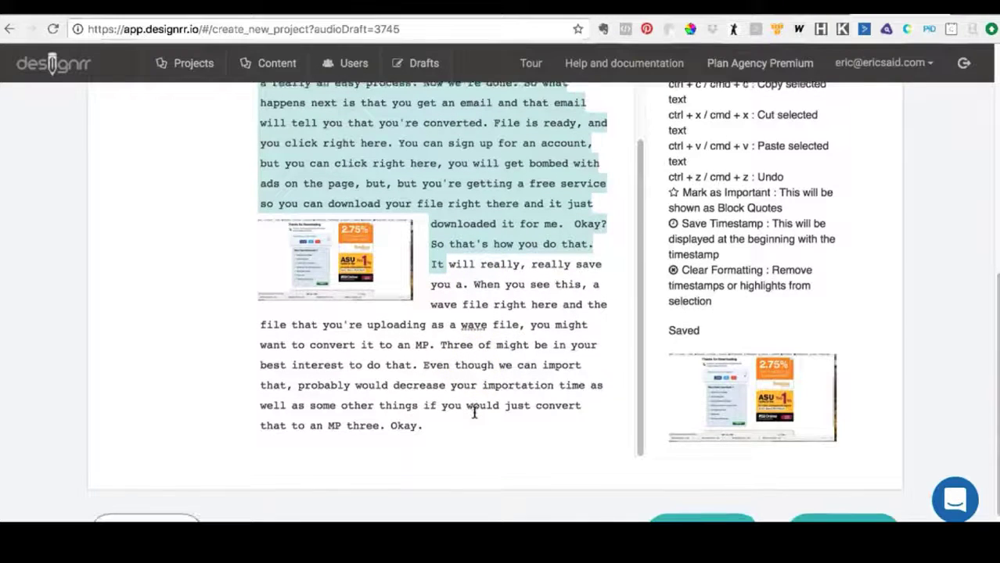
scroll(473, 413, down, 1)
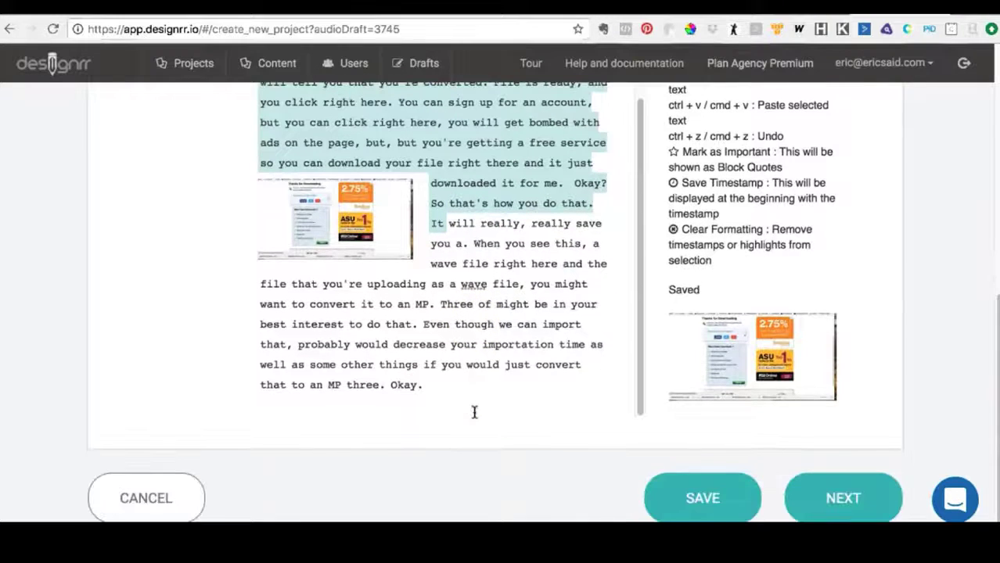
double_click(484, 283)
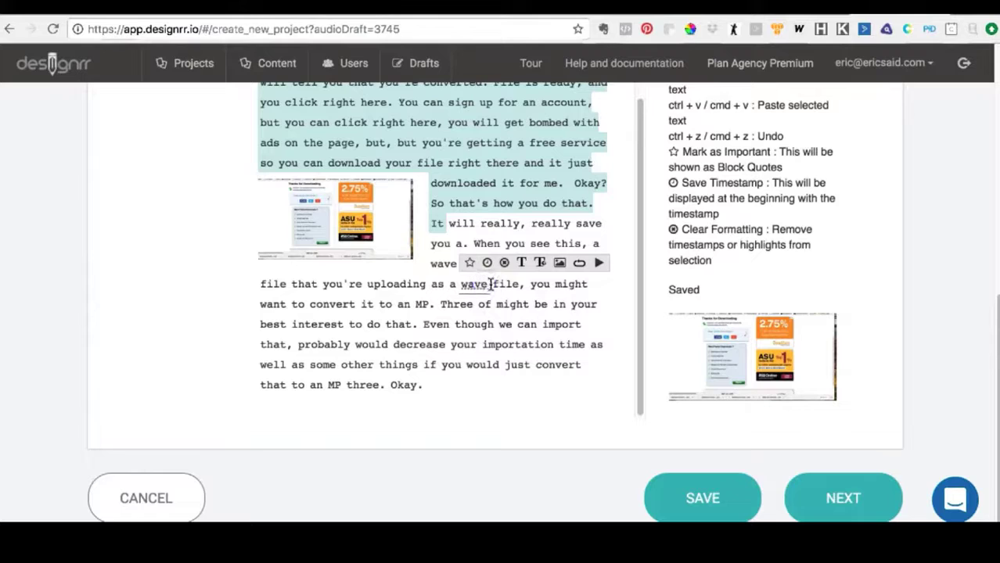
click(488, 283)
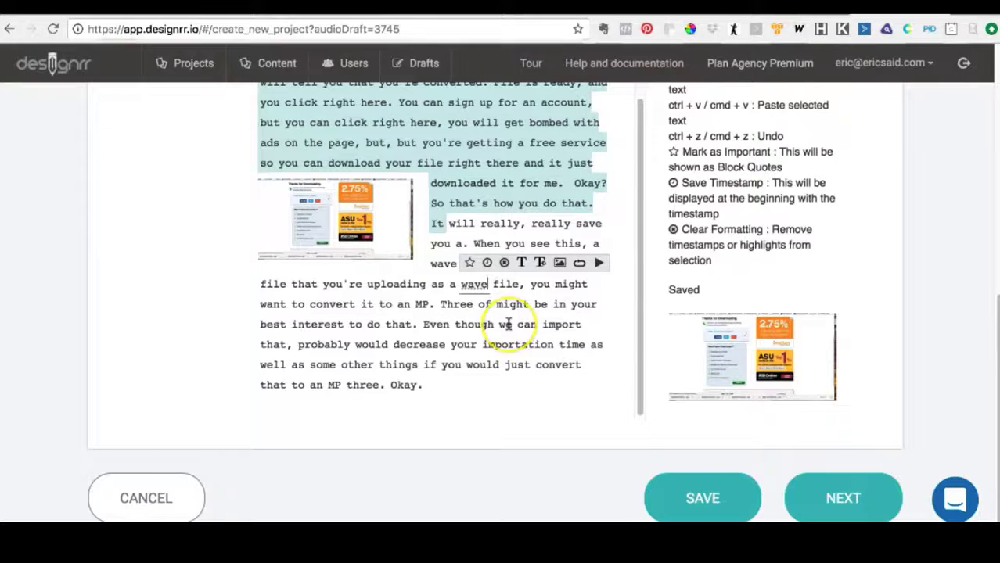
key(BackSpace)
key(BackSpace)
key(BackSpace)
key(BackSpace)
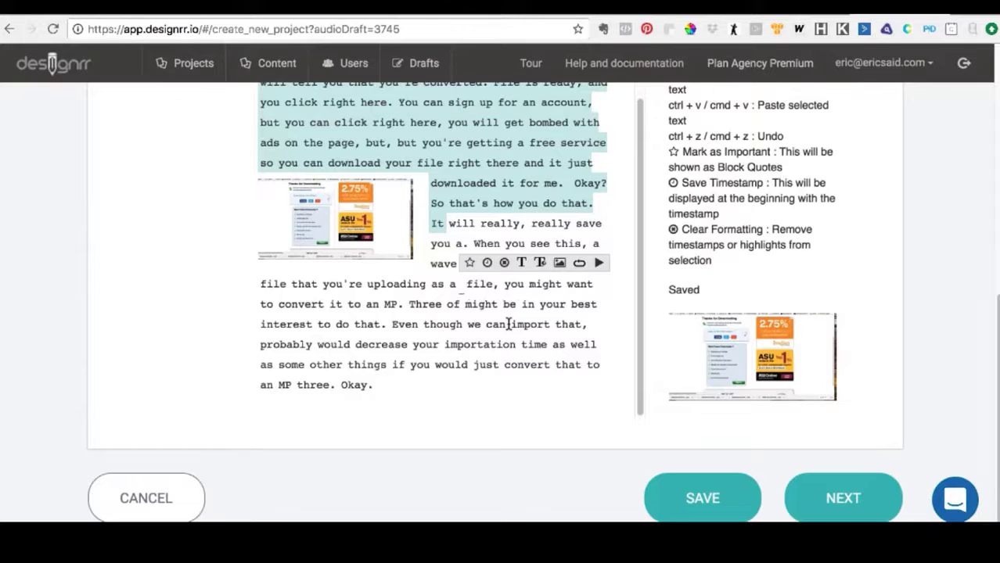
text(WAV)
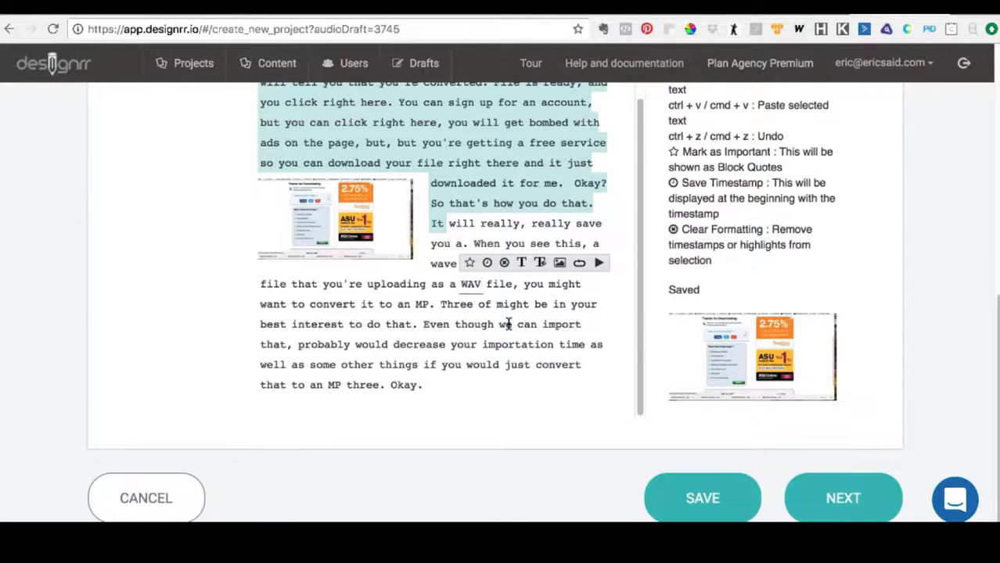
- Correct "MP" to "MP3" in "want to convert it to an MP." in the 01:53 - 03:04 section
click(516, 336)
click(521, 309)
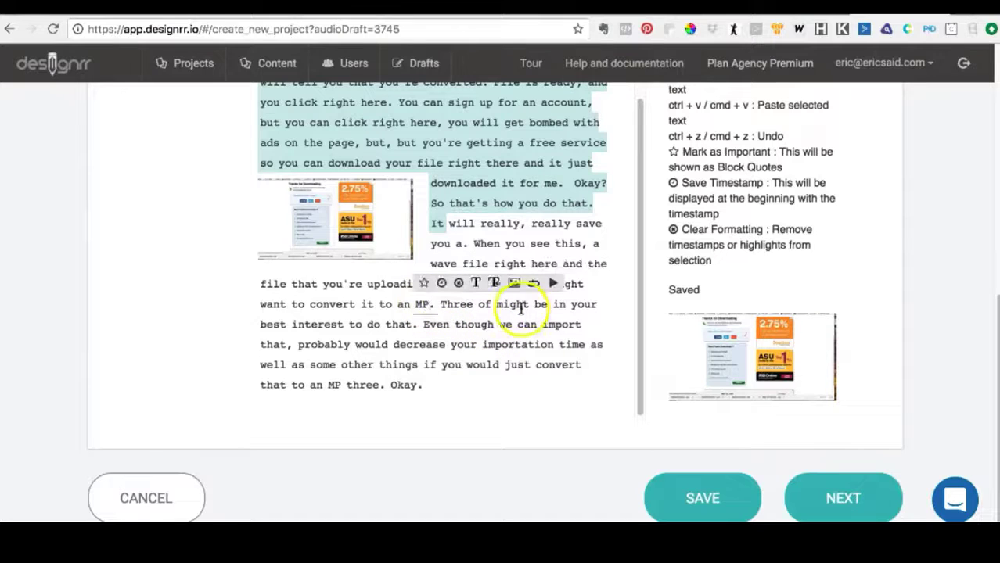
text(3)
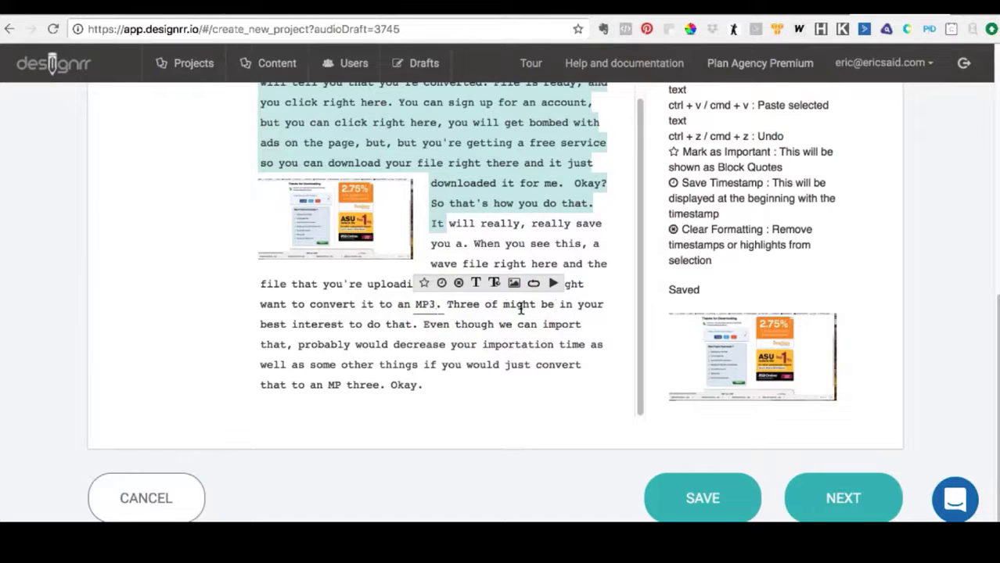
click(526, 321)
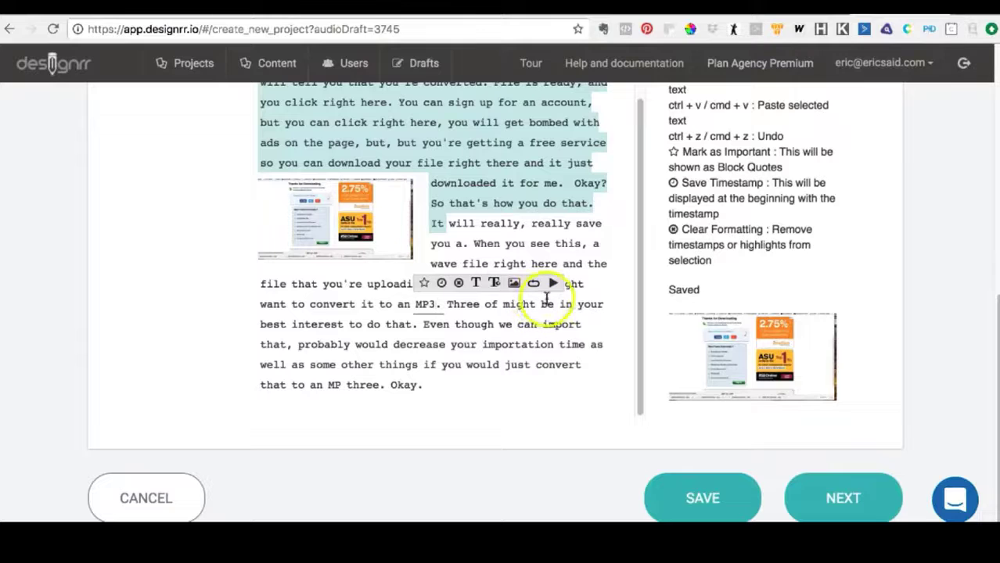
- Try a screenshot of the paused 2:42 frame before "Wav file right here" in the 00:01 - 00:58 section, and delete it
scroll(530, 305, up, 5)
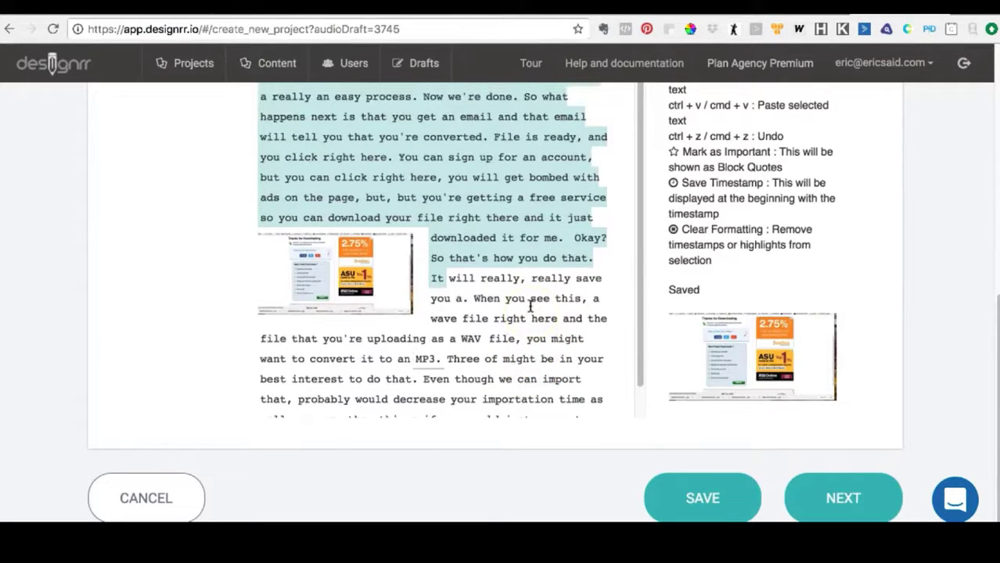
scroll(530, 305, up, 2)
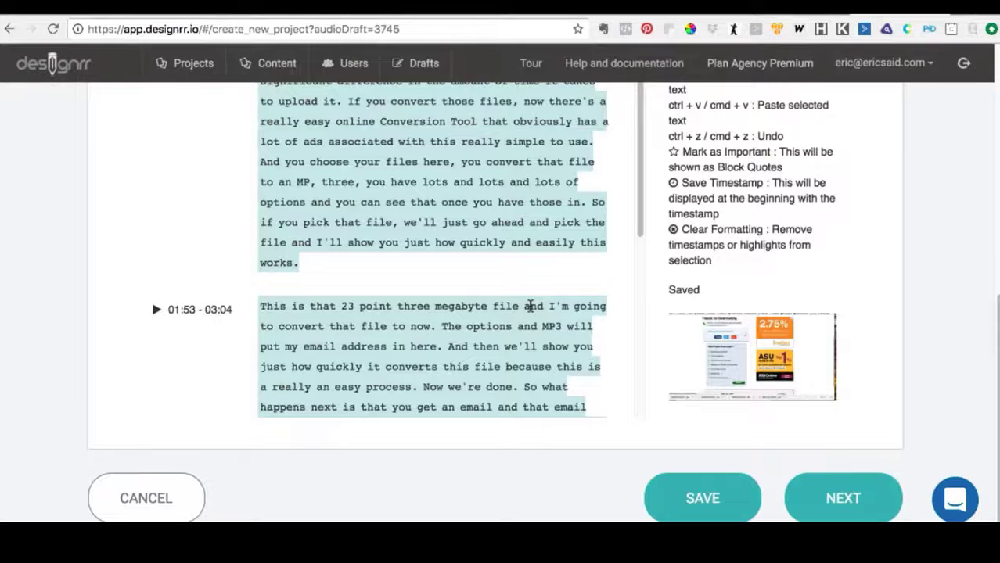
scroll(530, 306, down, 4)
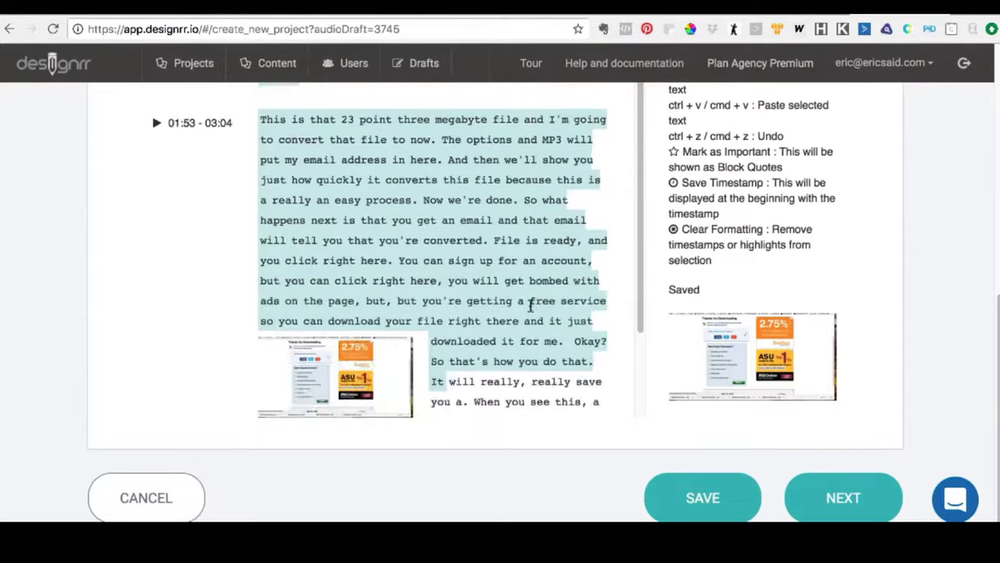
scroll(529, 306, up, 10)
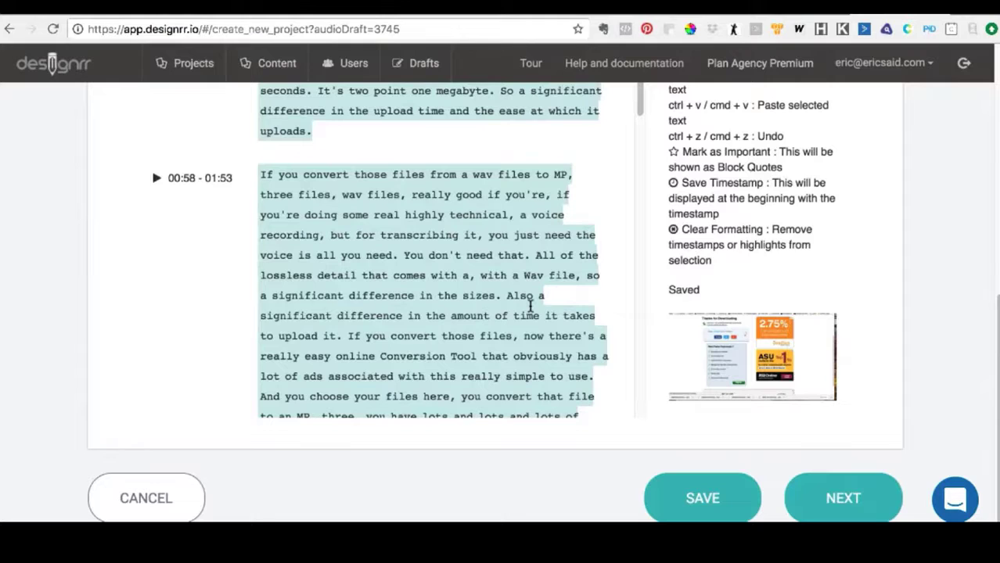
click(326, 86)
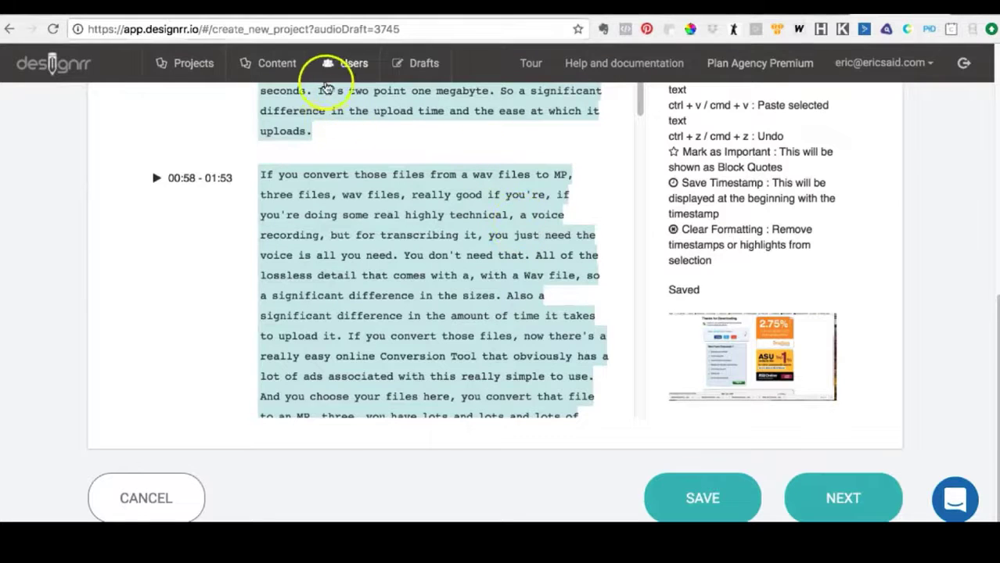
scroll(339, 125, up, 8)
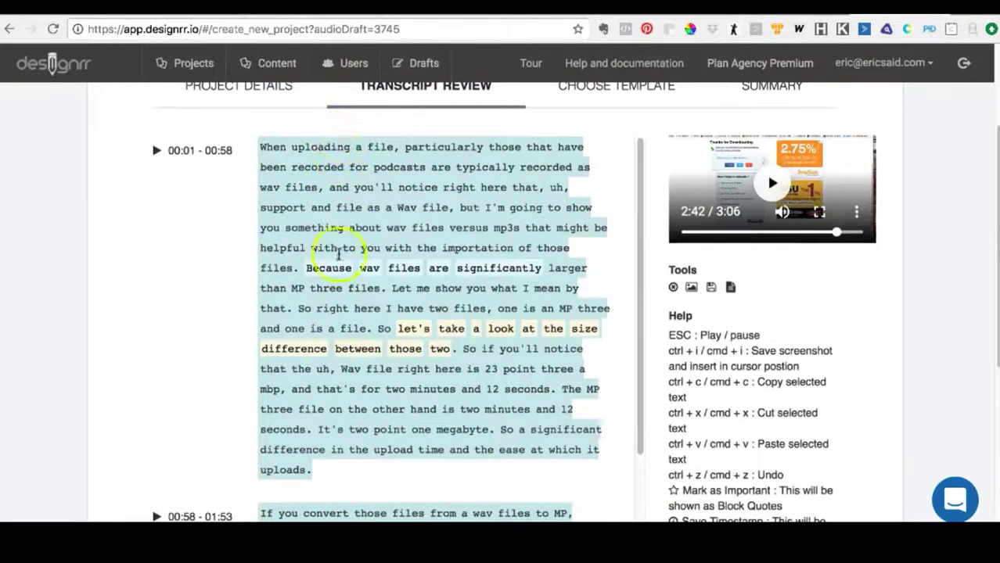
click(341, 369)
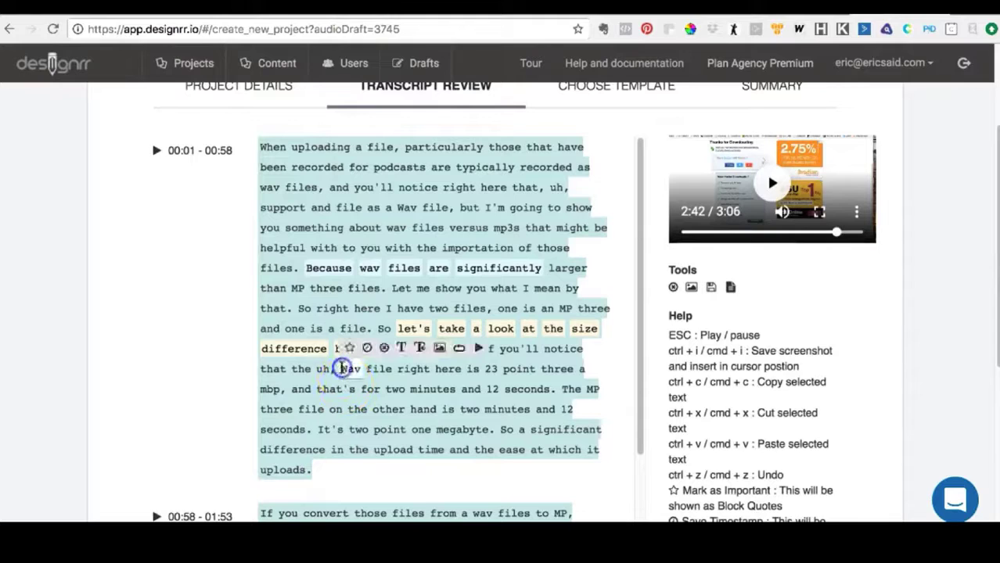
right_click(342, 368)
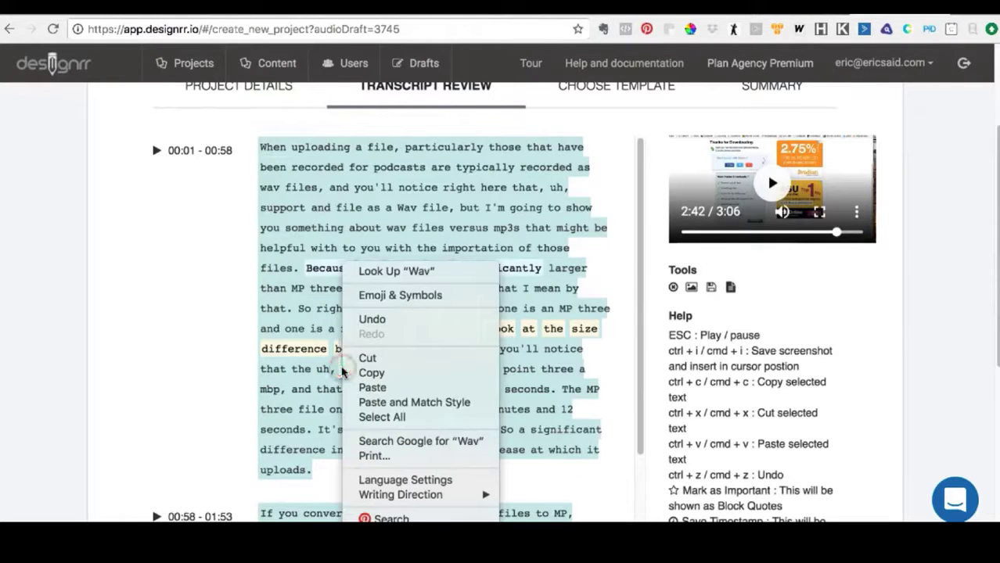
click(341, 372)
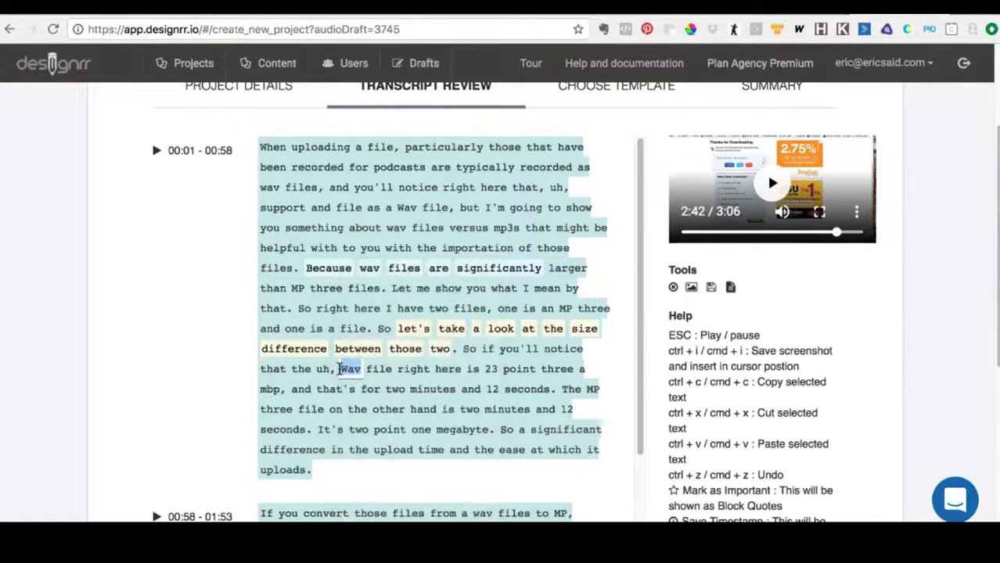
click(341, 370)
click(439, 350)
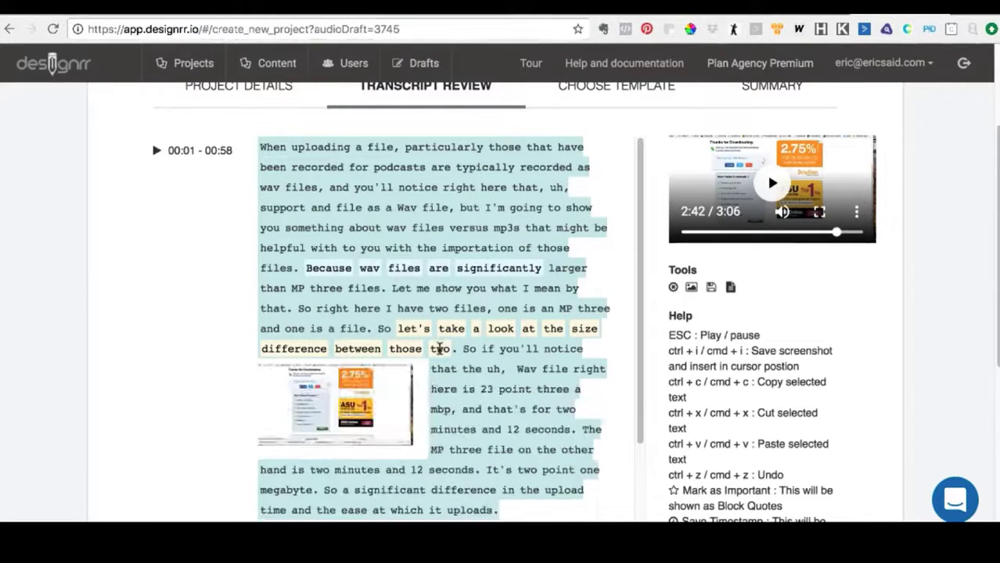
click(388, 407)
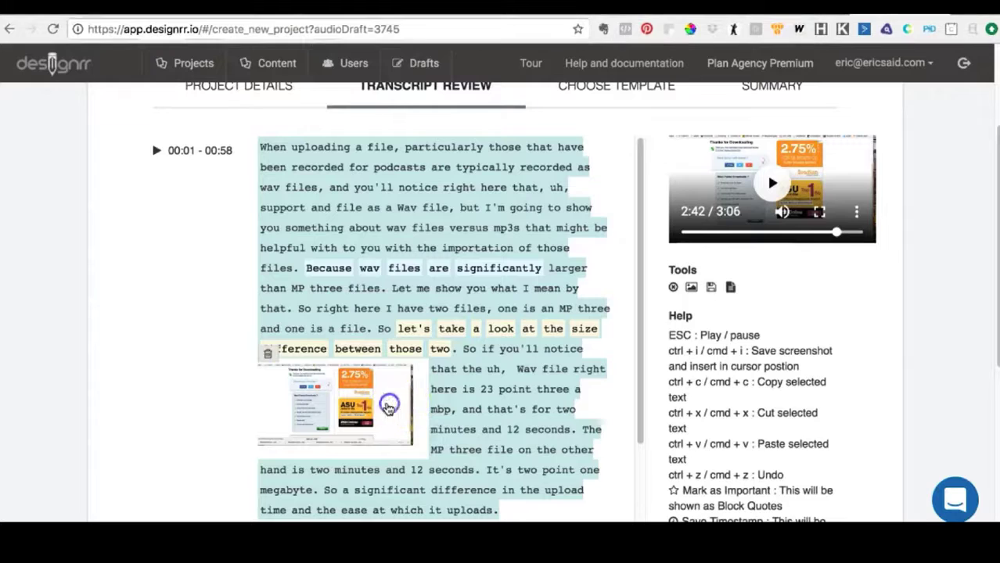
click(267, 355)
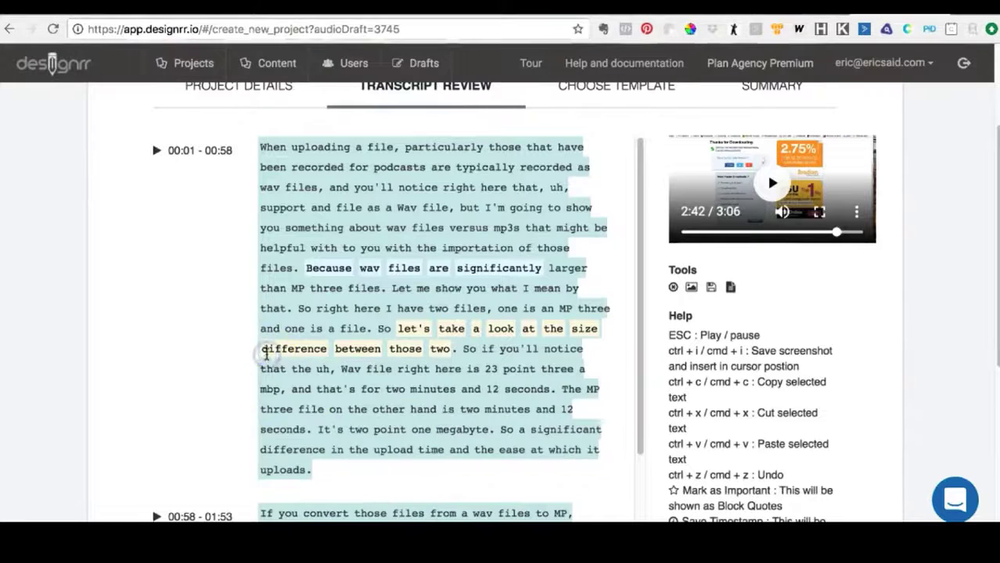
- Play the audio from "uh," and pause at 0:40, and insert that frame's screenshot before "Wav file right here" in the 00:01 - 00:58 section
click(335, 365)
right_click(336, 369)
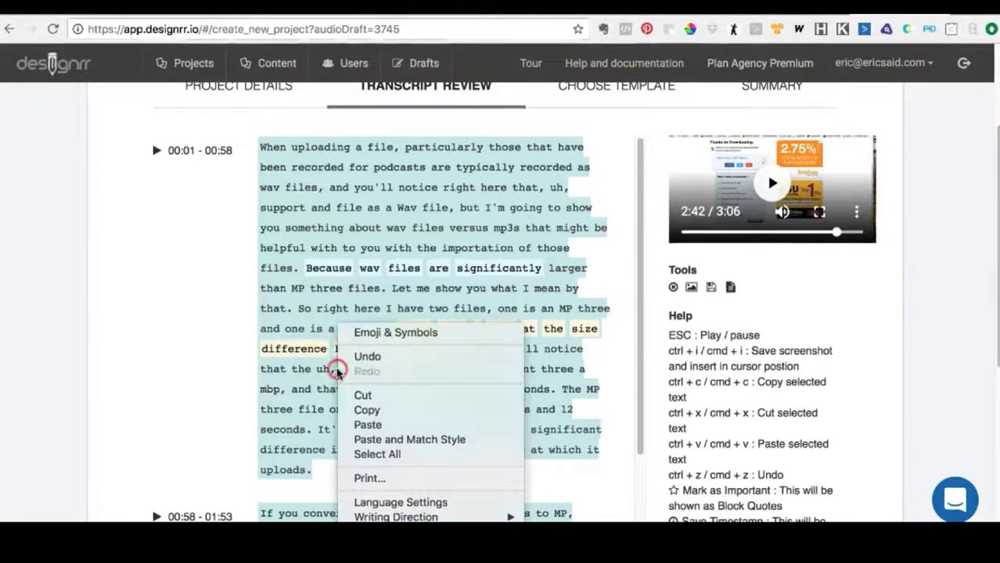
click(333, 368)
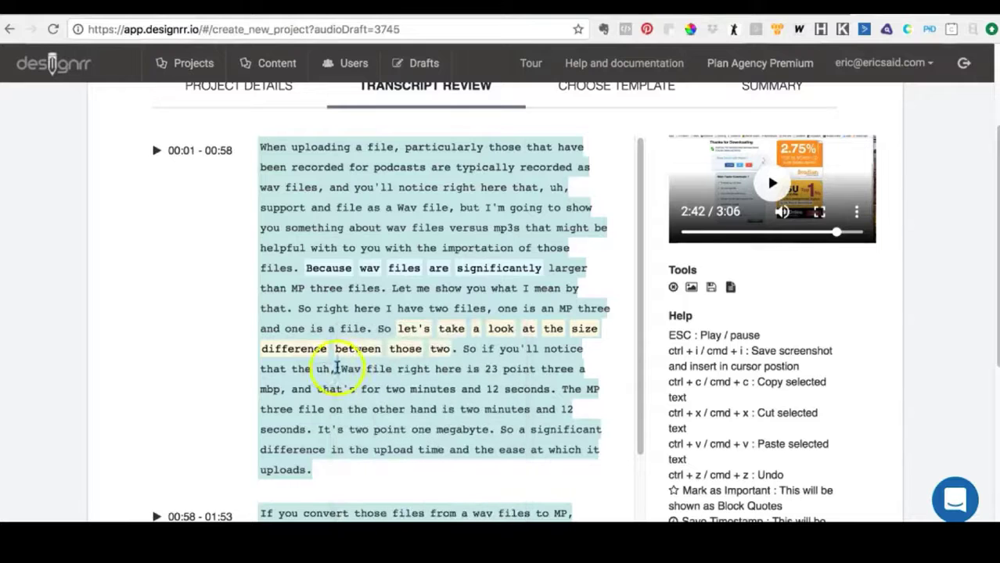
click(336, 368)
click(453, 349)
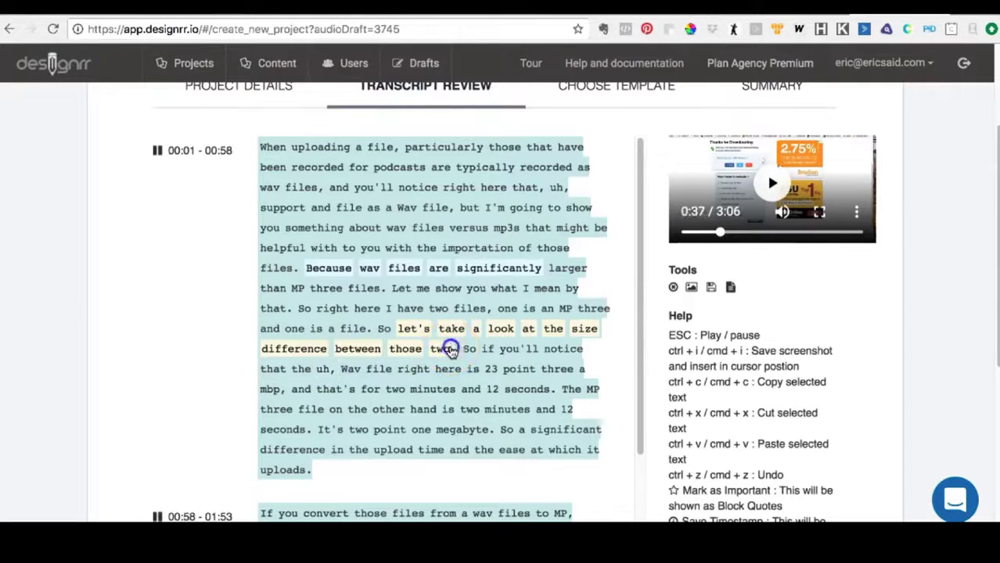
click(336, 369)
click(479, 349)
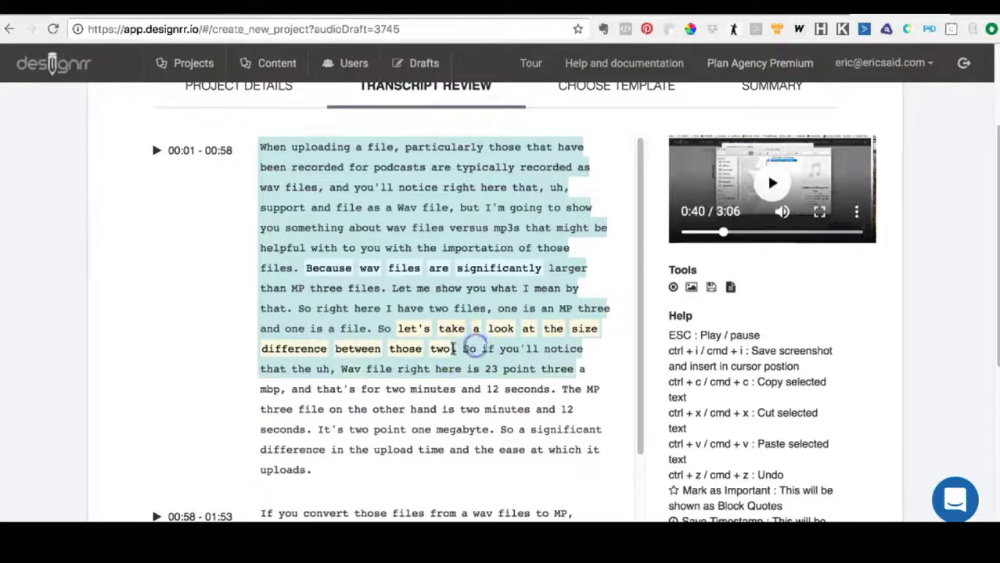
click(341, 369)
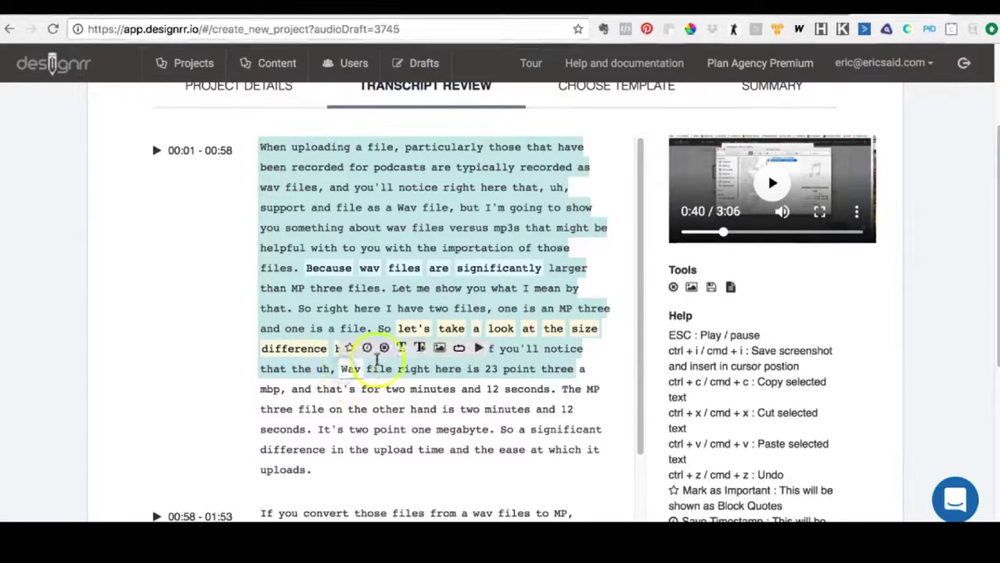
click(439, 349)
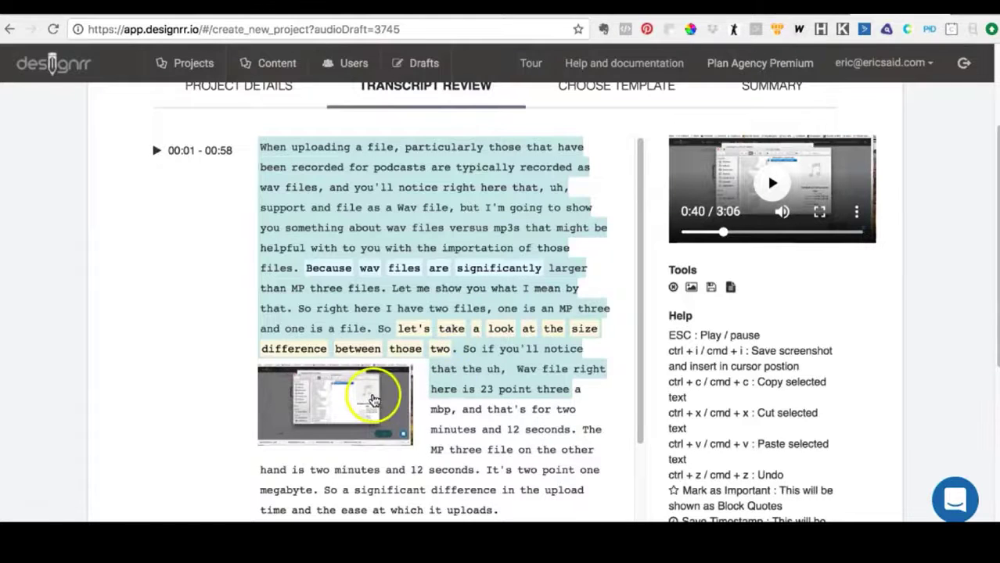
- Capitalize "transcribing" in "but for transcribing it" in the 00:58 - 01:53 section
scroll(478, 383, down, 1)
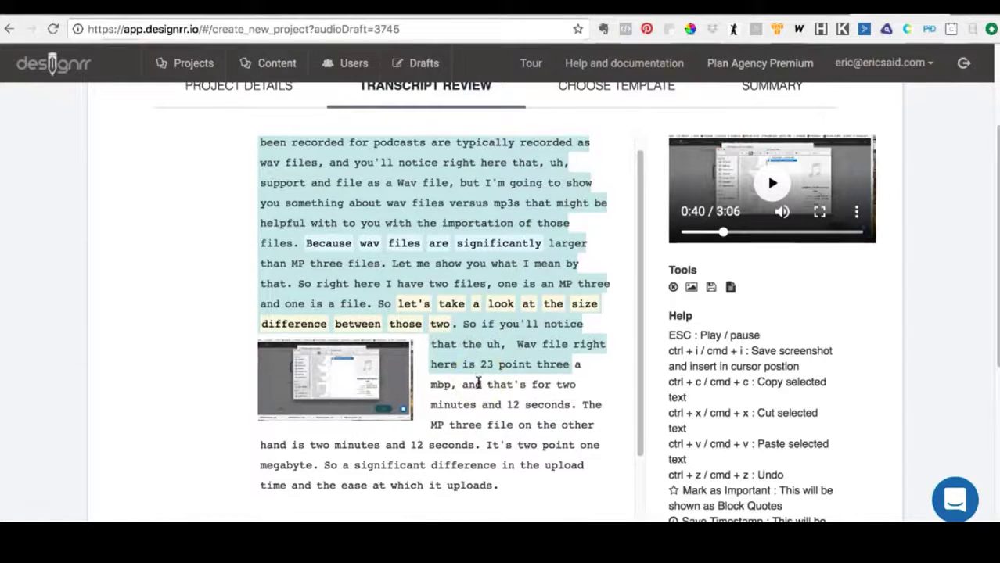
scroll(478, 383, down, 3)
scroll(478, 383, down, 10)
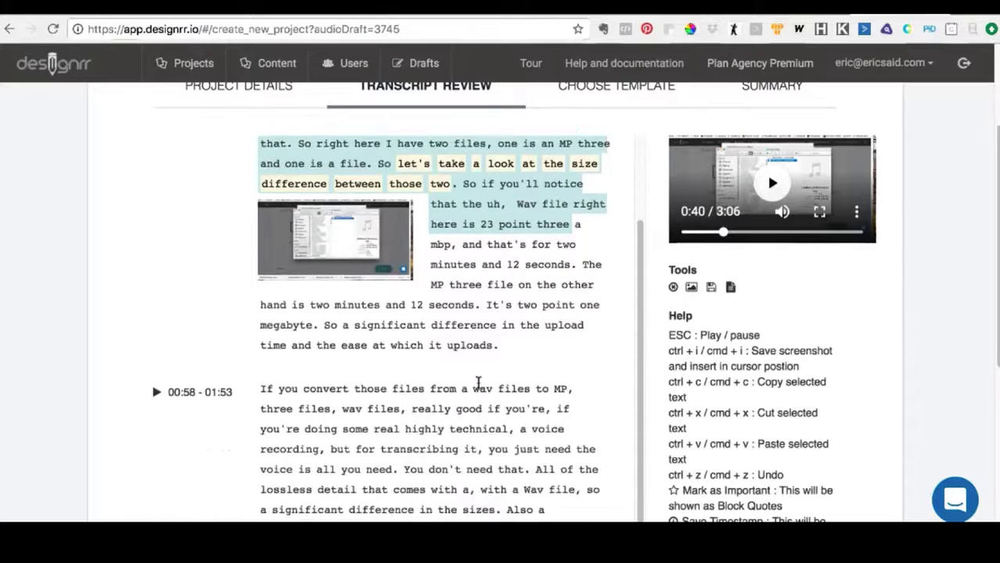
scroll(478, 384, down, 1)
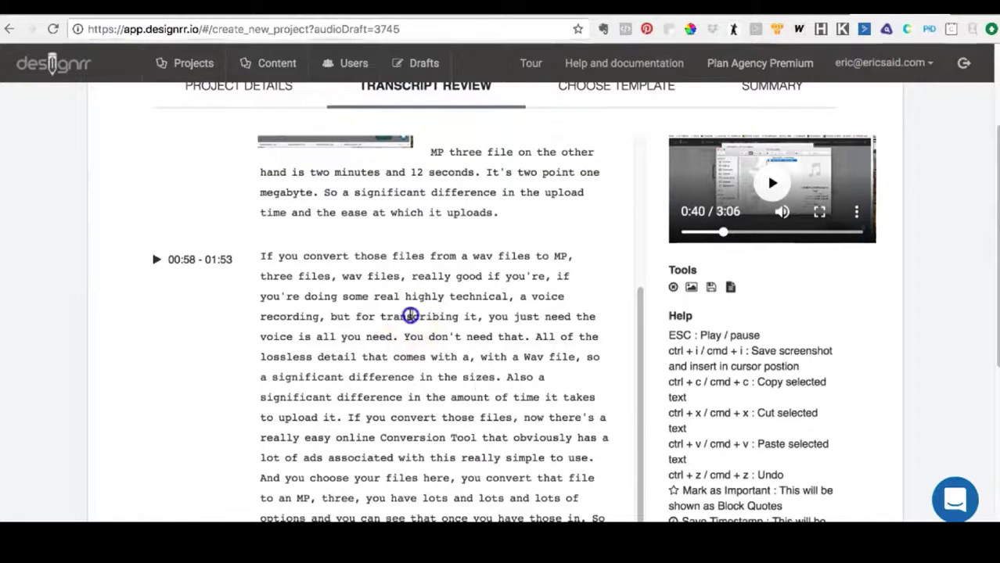
double_click(408, 316)
click(460, 296)
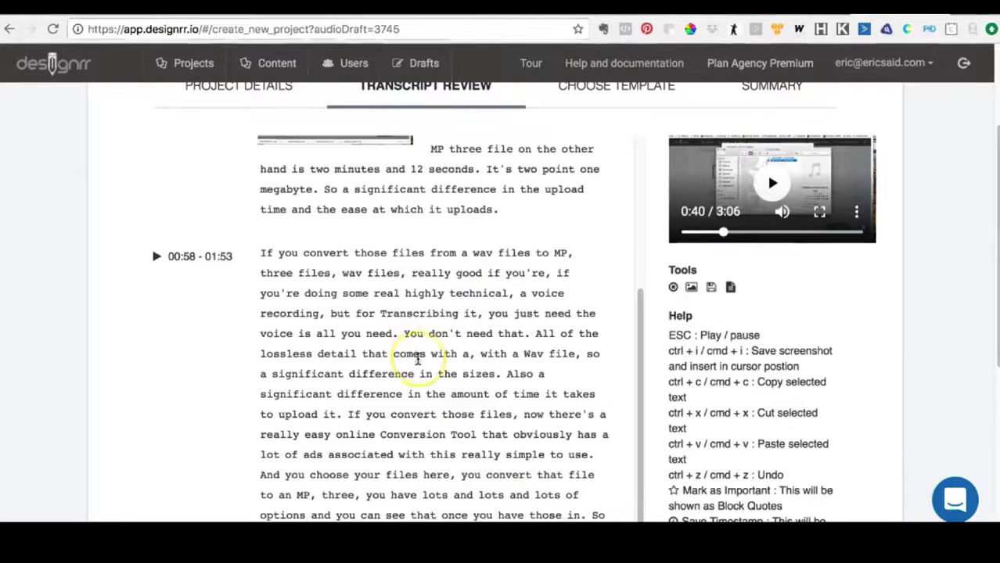
scroll(415, 358, down, 1)
scroll(419, 358, down, 1)
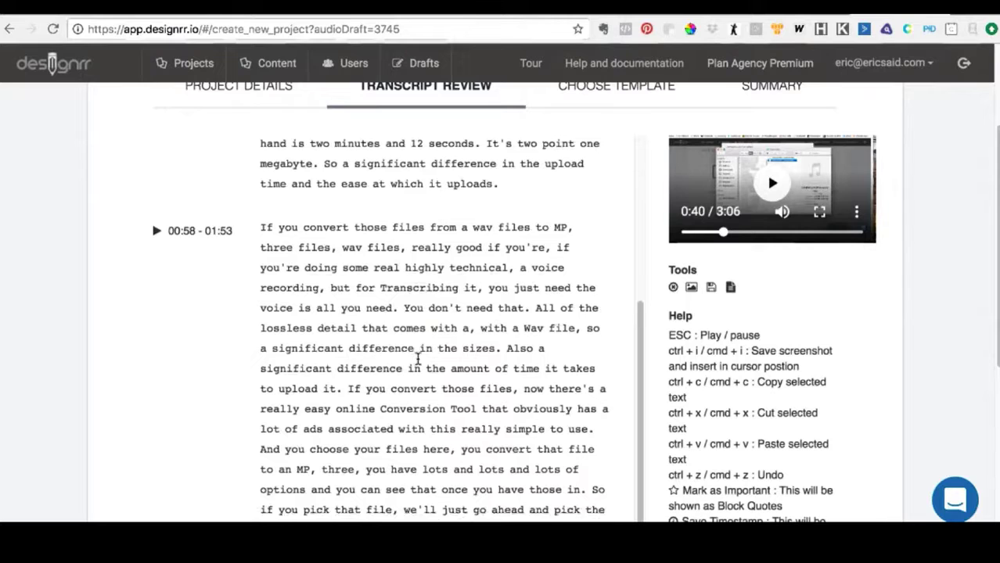
scroll(418, 358, down, 5)
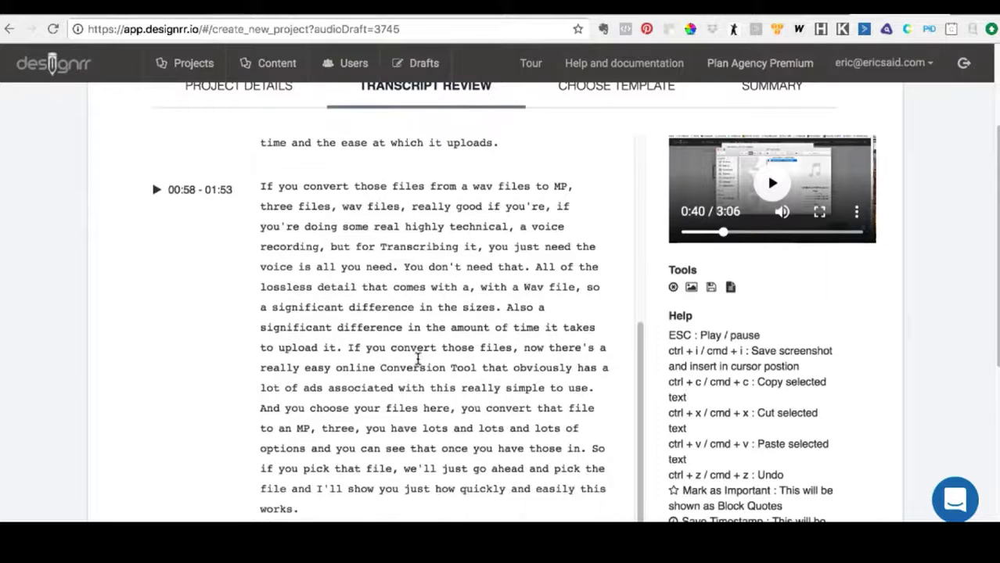
scroll(419, 358, down, 10)
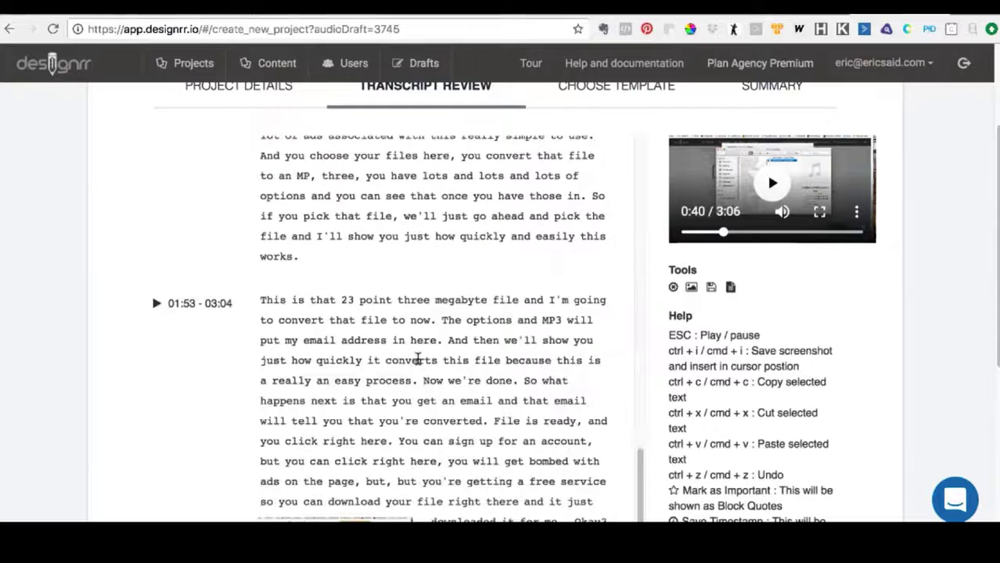
- Save the reviewed transcript as an audio draft
scroll(664, 329, down, 15)
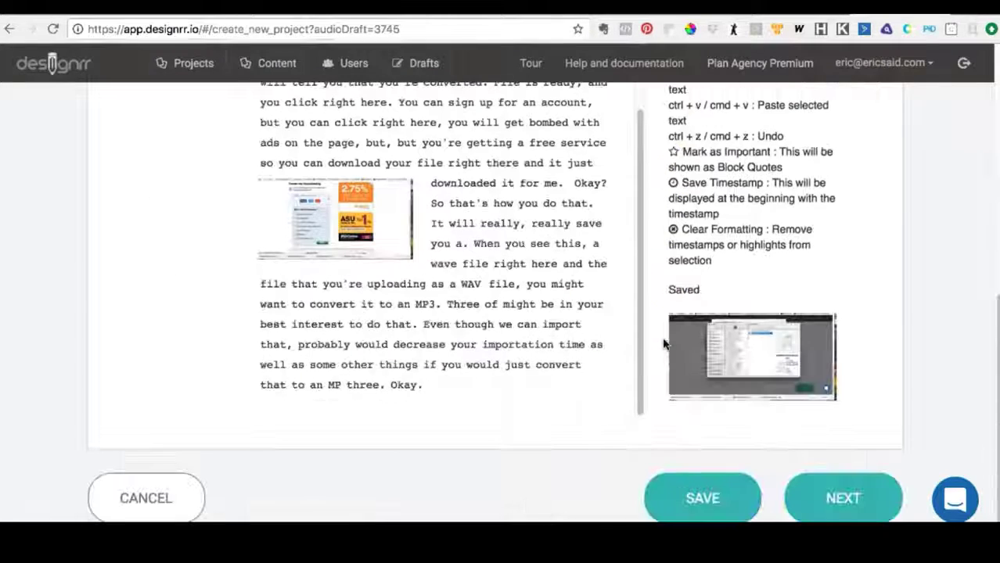
click(706, 500)
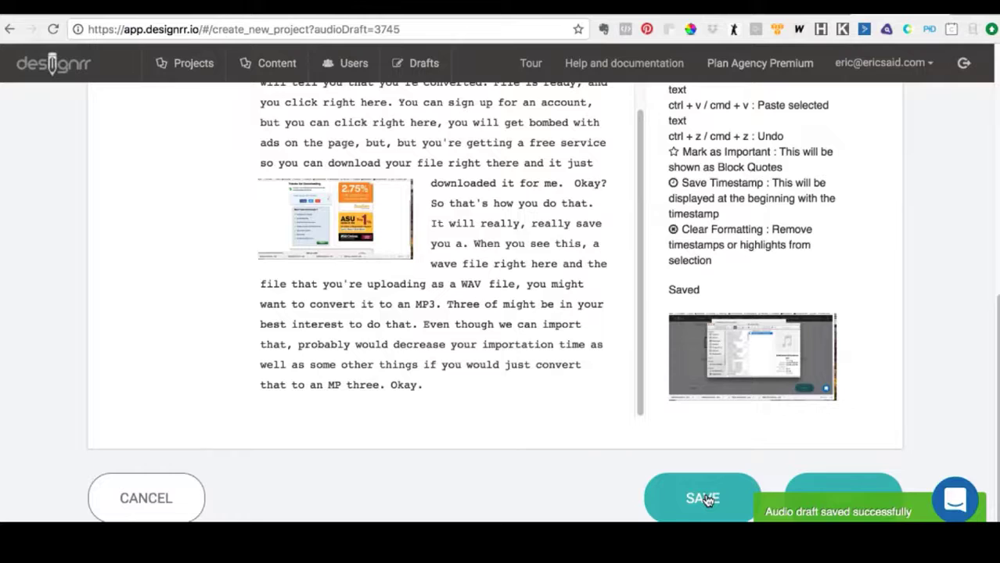
scroll(553, 364, up, 10)
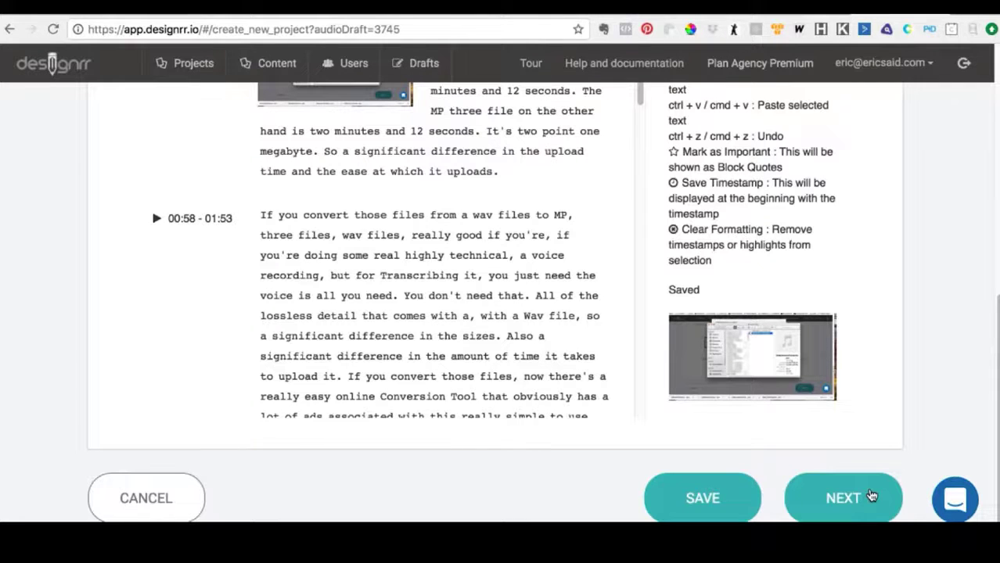
- Check the transcript once more from the 00:01 - 00:58 section to its end, and save the audio draft again
click(871, 496)
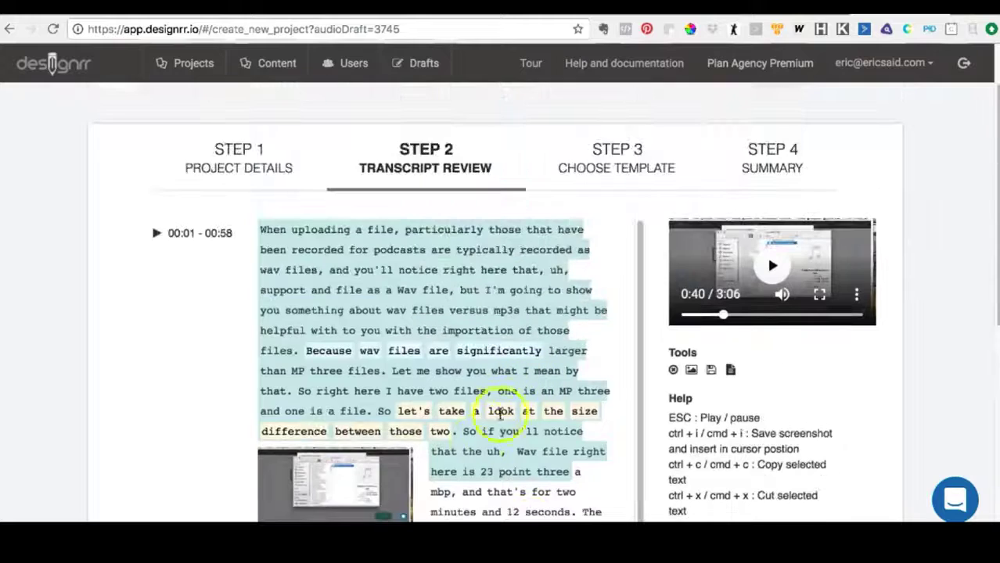
scroll(403, 381, down, 2)
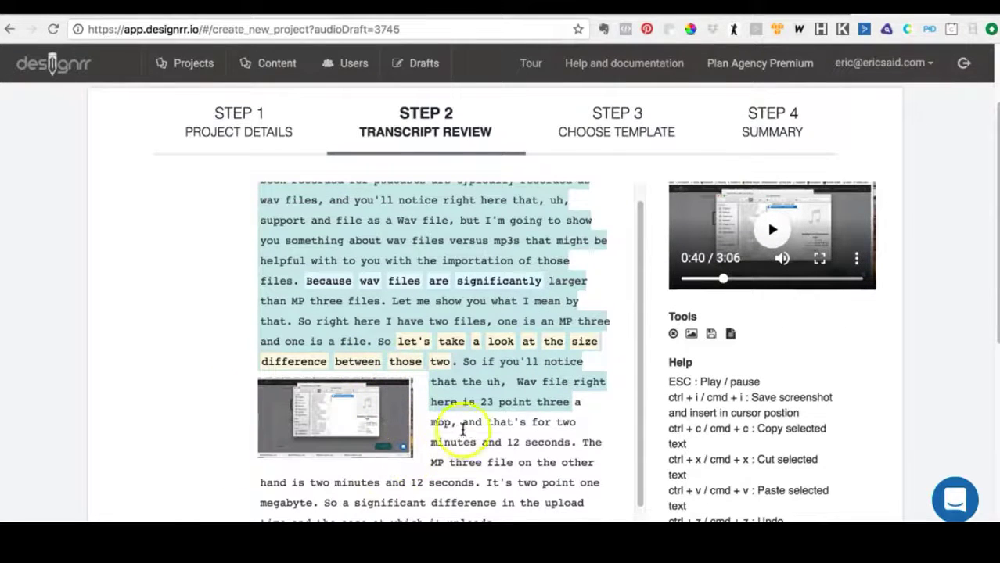
scroll(535, 422, down, 1)
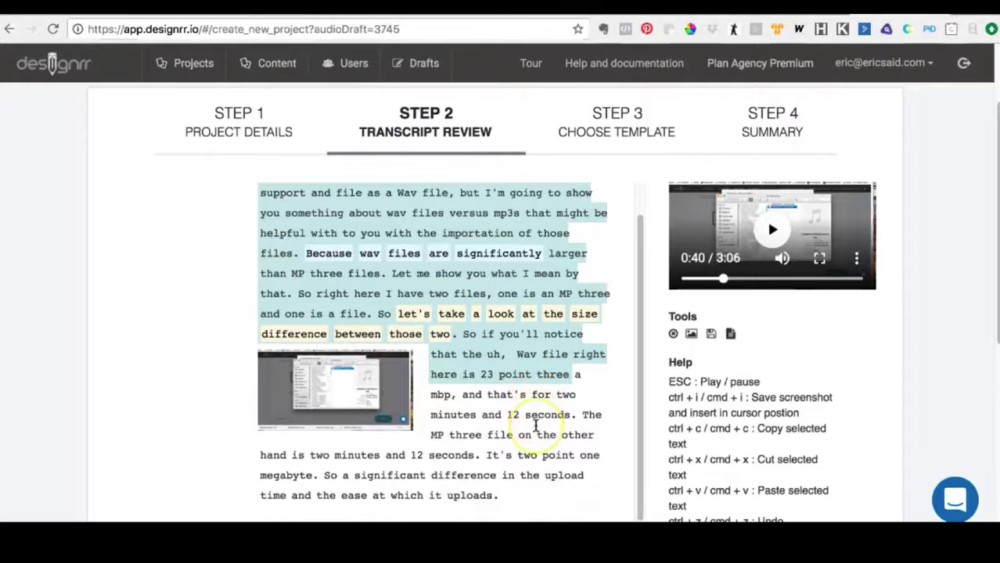
scroll(535, 424, down, 4)
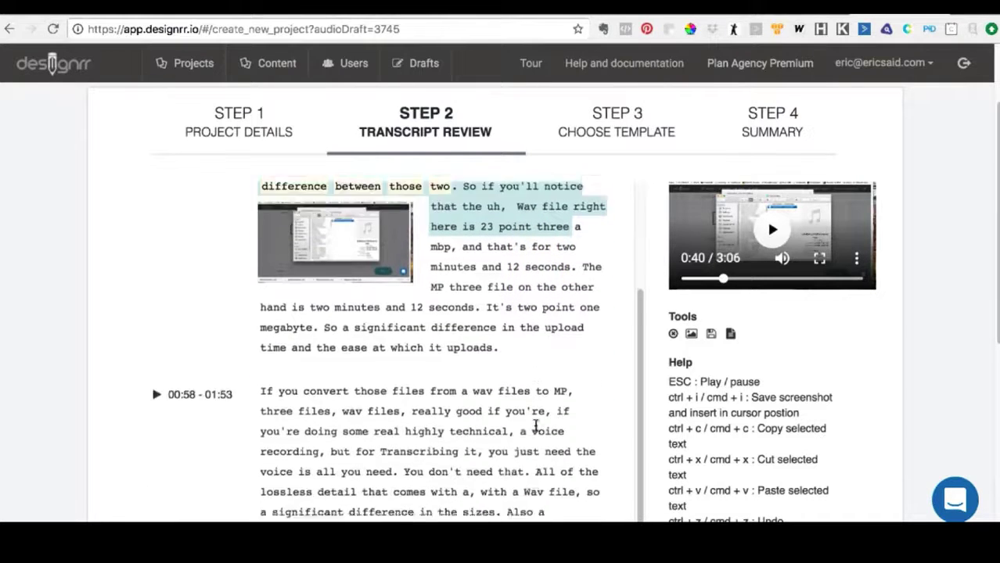
scroll(535, 423, down, 10)
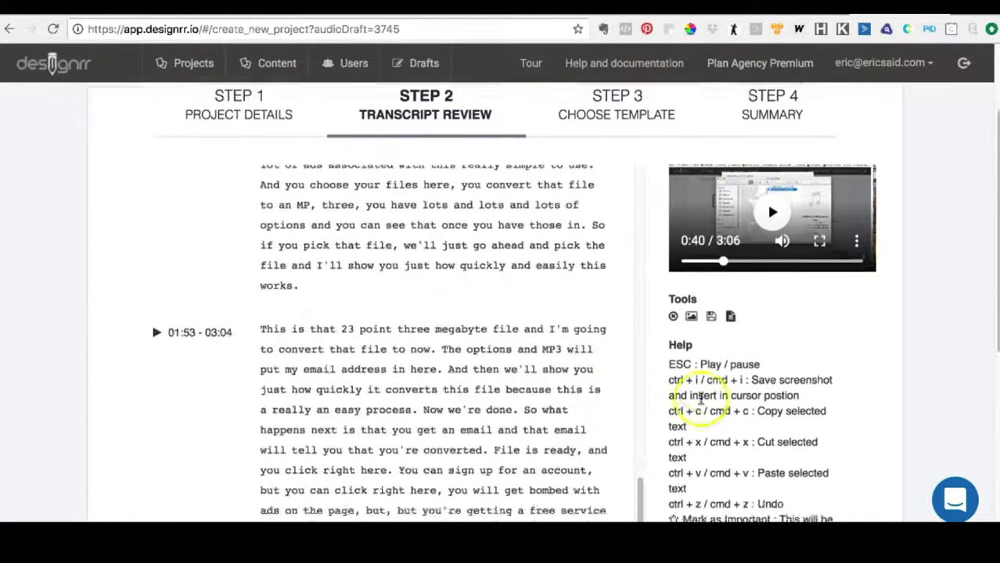
scroll(700, 399, down, 5)
click(716, 497)
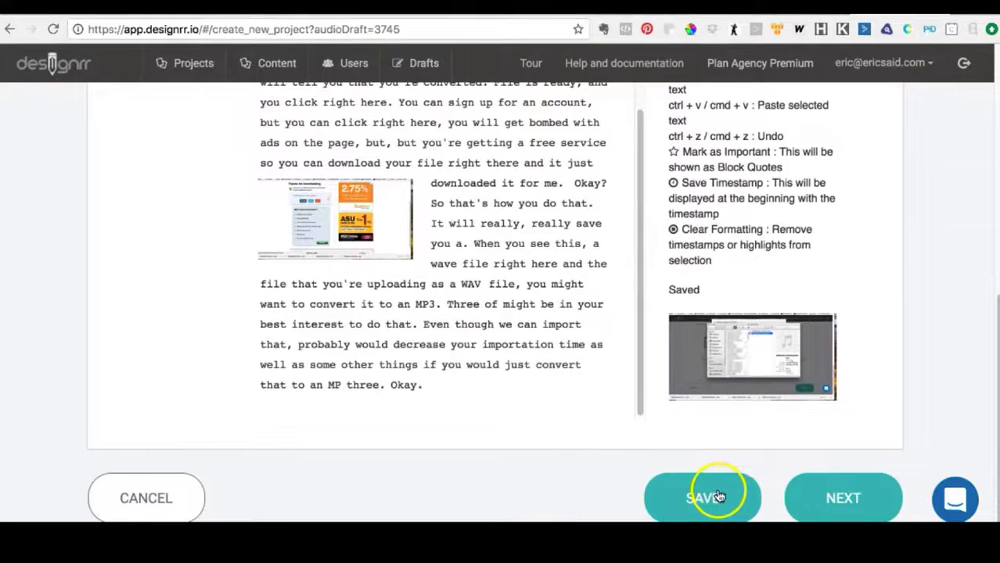
click(718, 496)
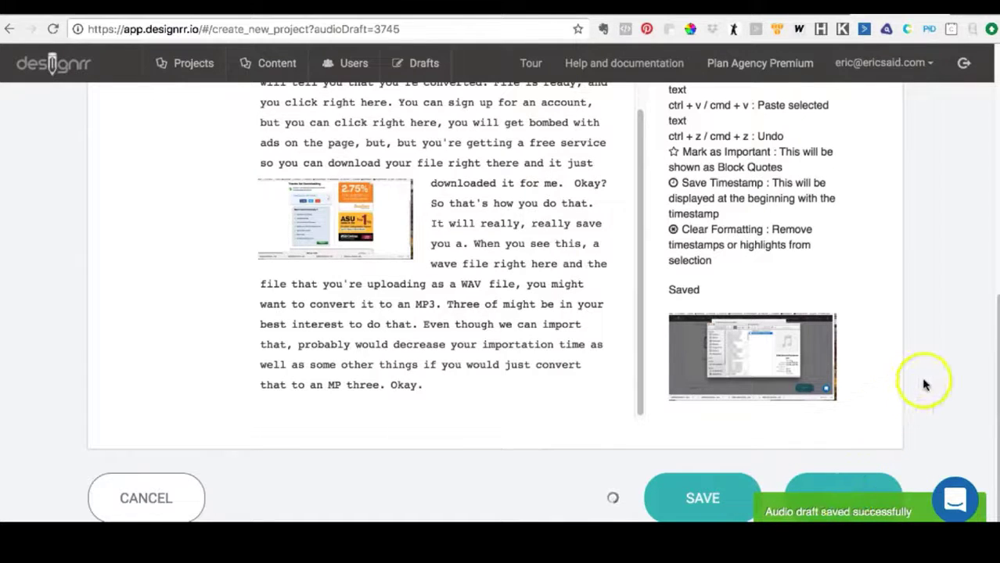
- Open the drafts list, reload it, and create a project from the "My New Project" draft
scroll(923, 384, up, 10)
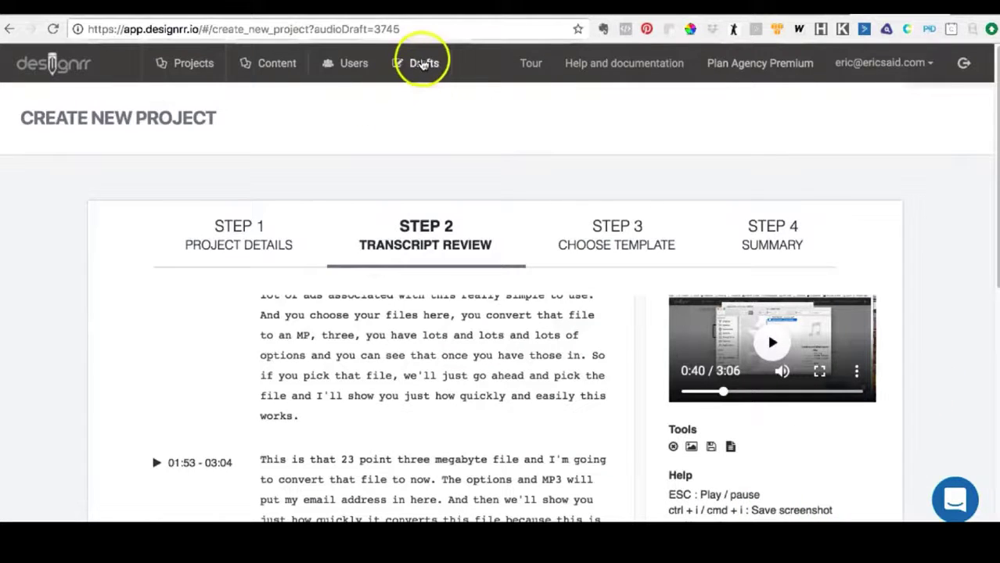
click(423, 65)
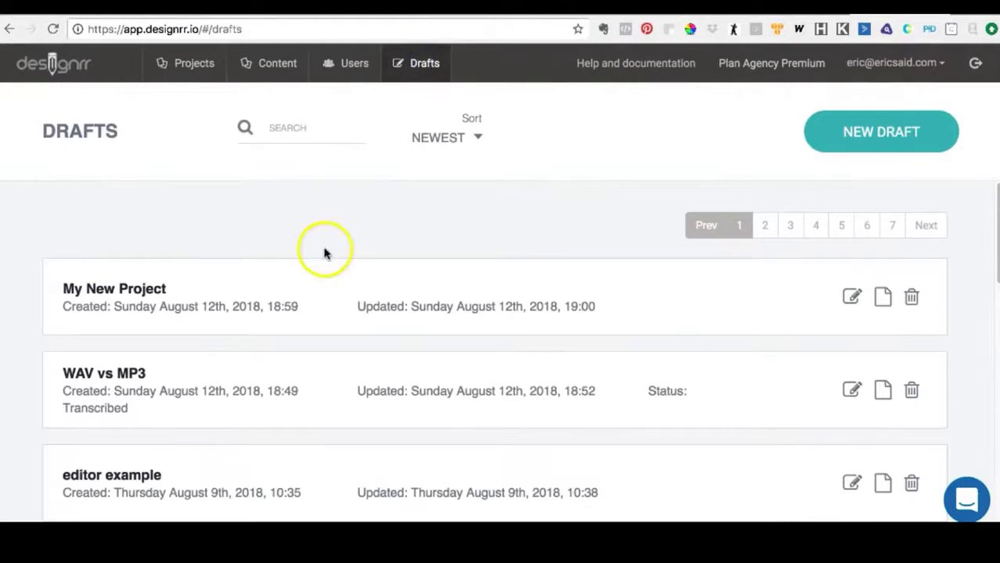
click(54, 29)
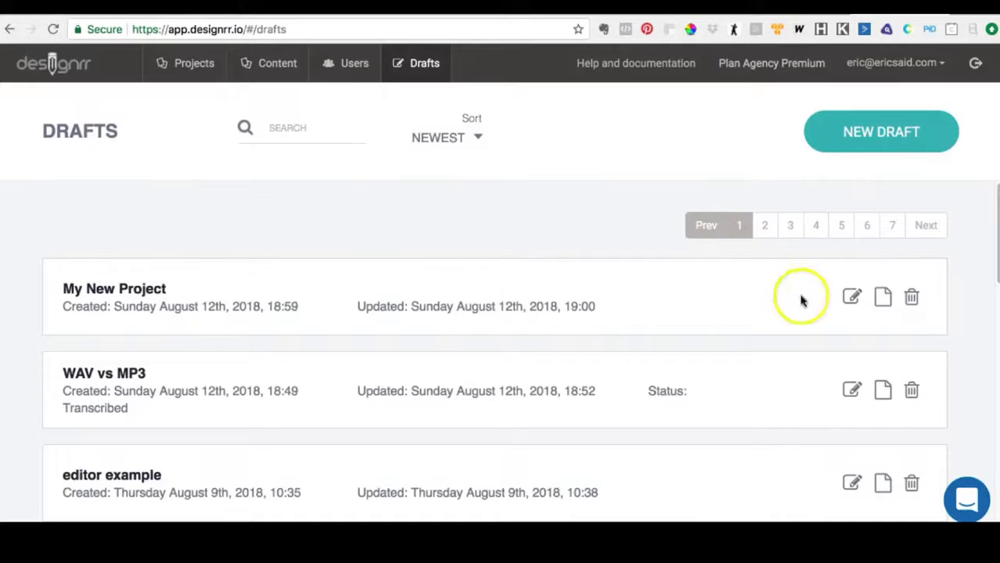
click(882, 300)
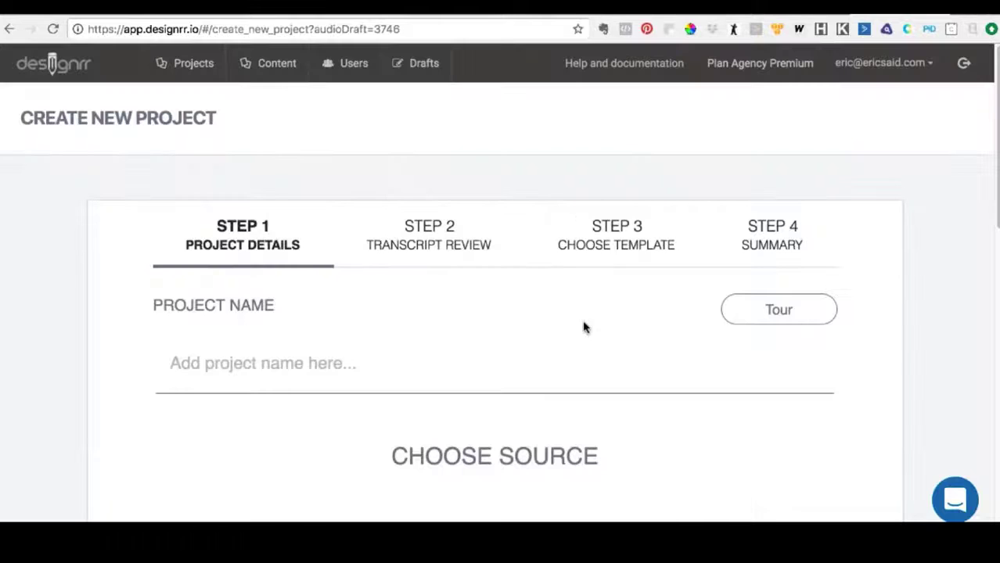
- Check the reopened draft's transcript through the 01:53 - 03:04 section and continue to template selection
click(478, 353)
scroll(478, 353, down, 15)
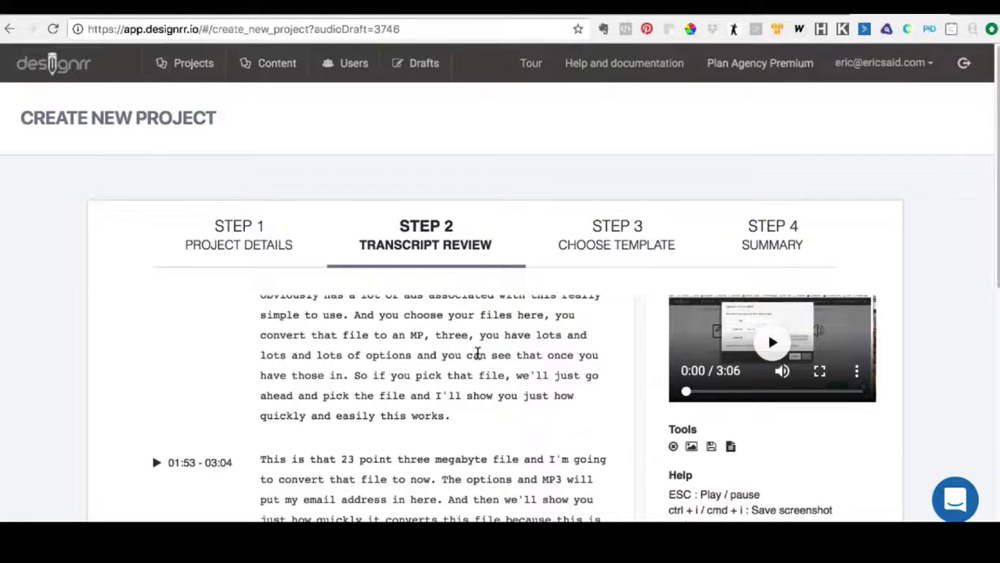
scroll(634, 331, down, 5)
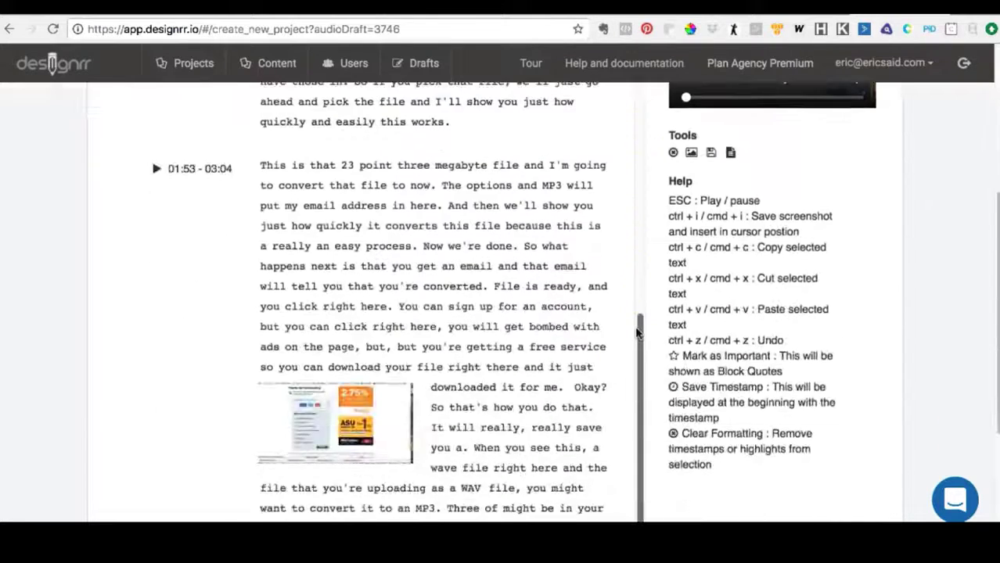
scroll(636, 332, down, 3)
click(698, 493)
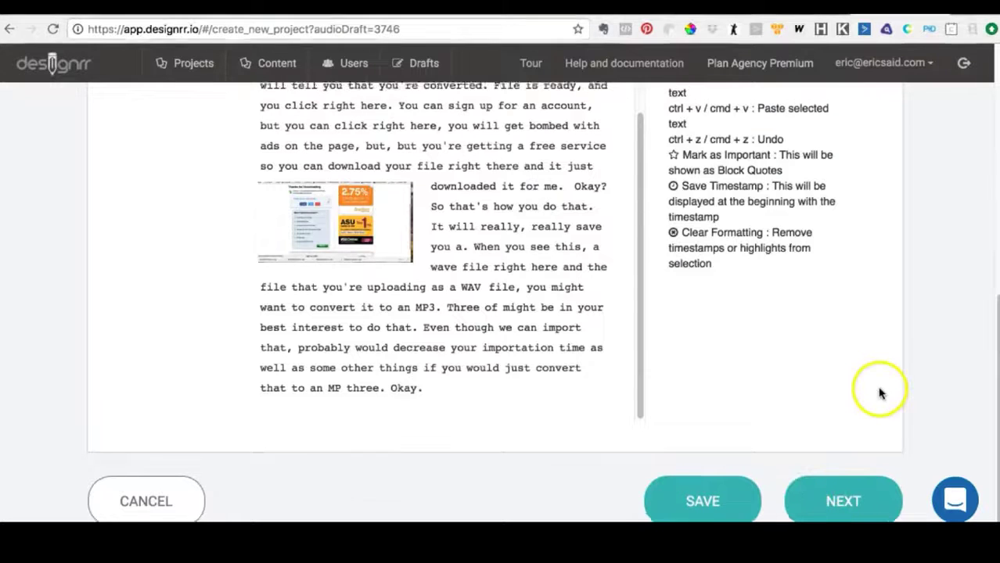
scroll(881, 397, up, 5)
scroll(495, 145, down, 2)
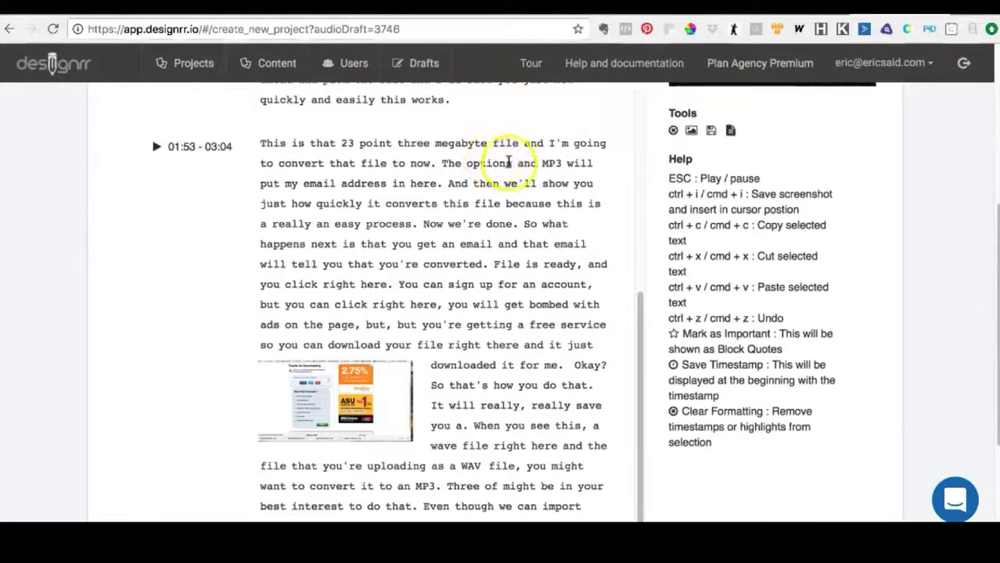
scroll(617, 125, down, 3)
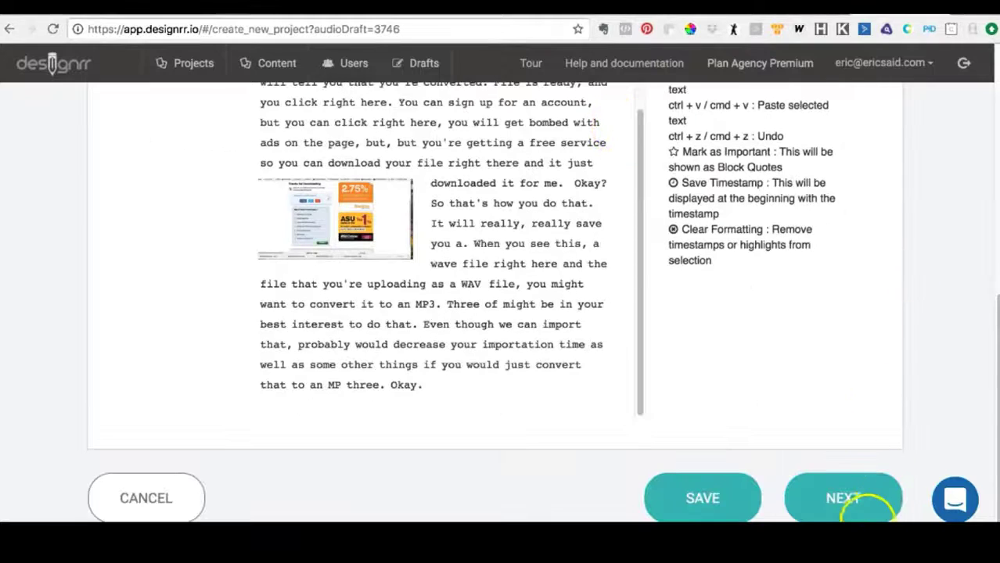
click(858, 495)
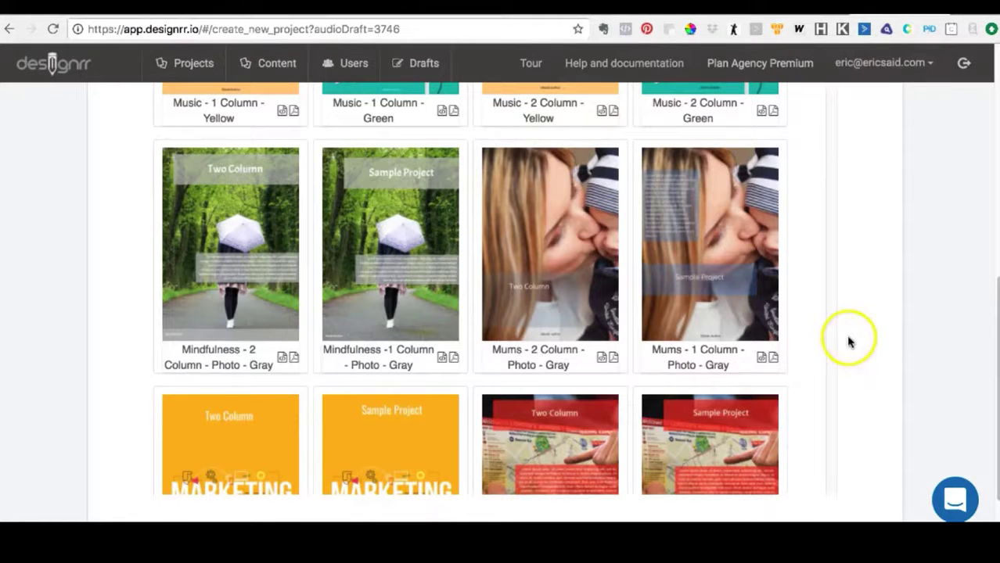
- Choose the "Music - 1 Column - Yellow" template and continue to the project summary
scroll(852, 341, up, 5)
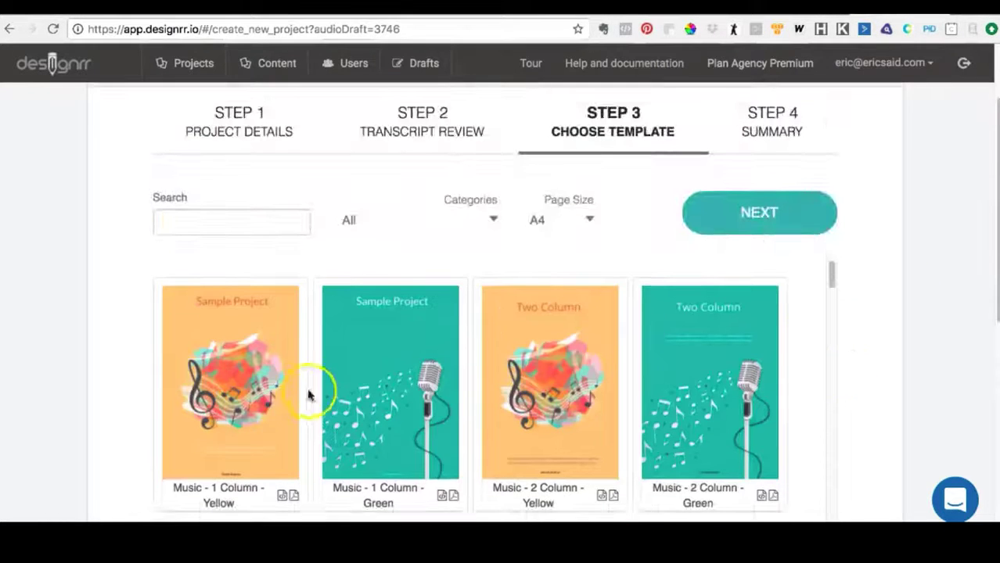
click(240, 389)
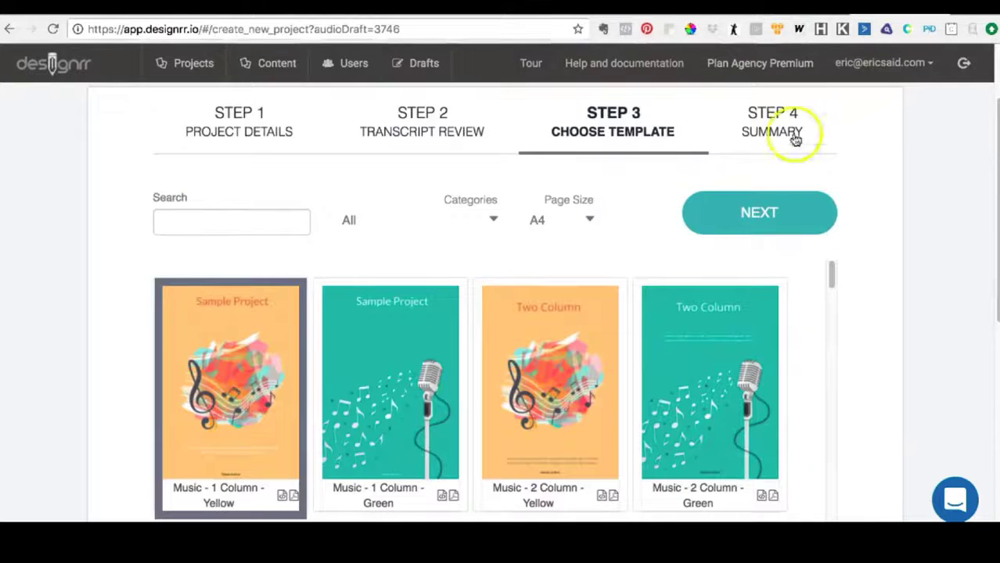
click(752, 214)
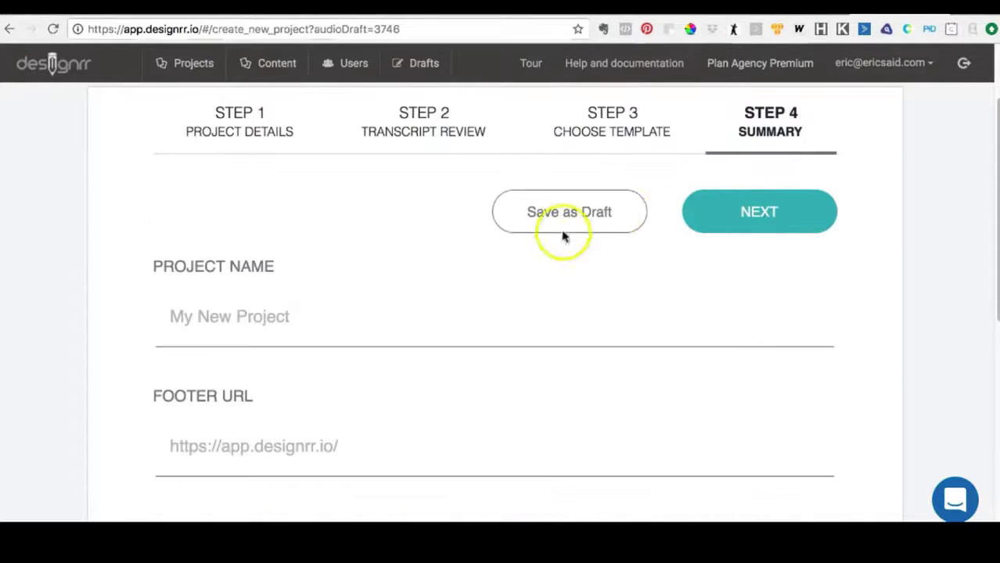
- Start saving the project as a draft and set the draft name to "Draft save Test"
click(565, 212)
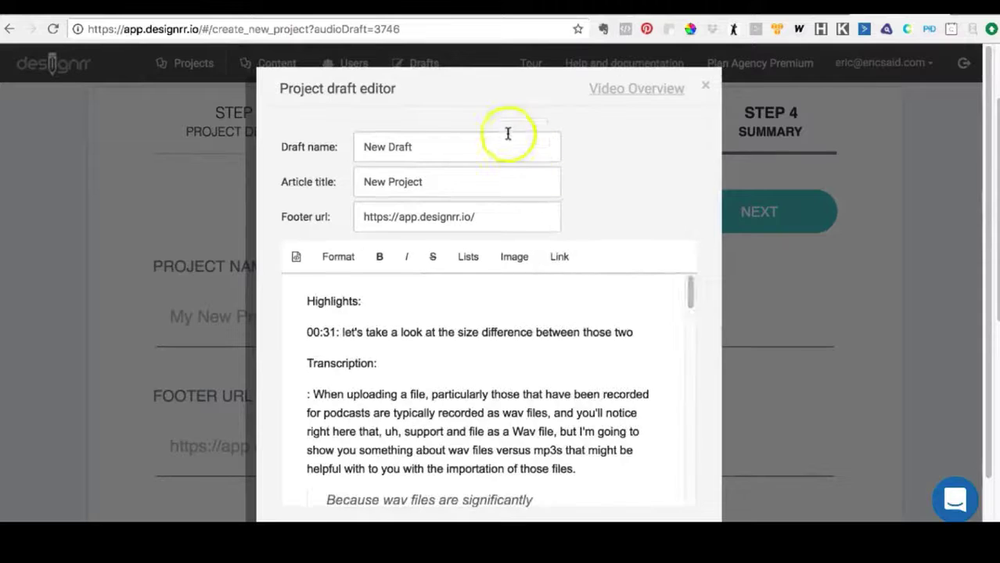
click(500, 145)
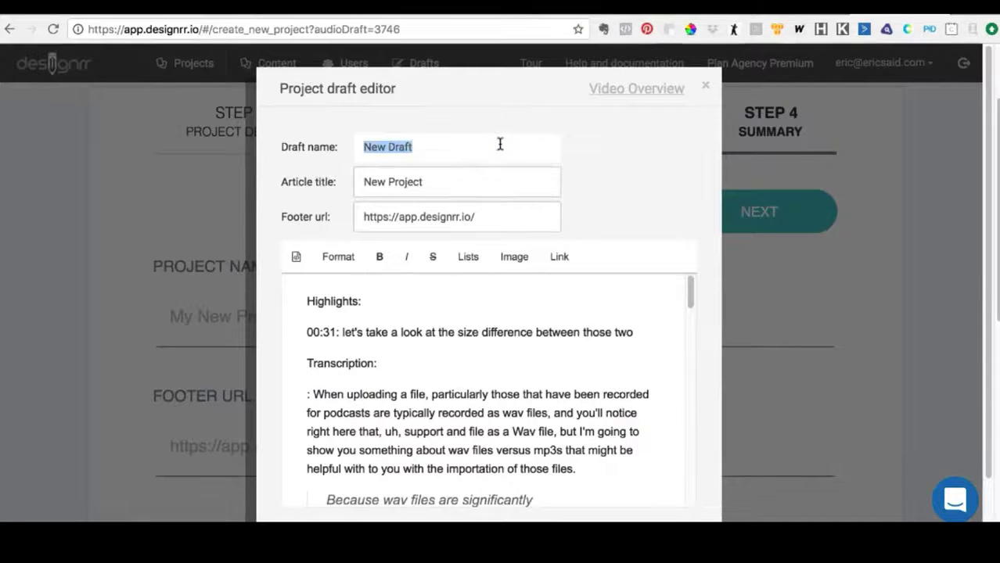
key(BackSpace)
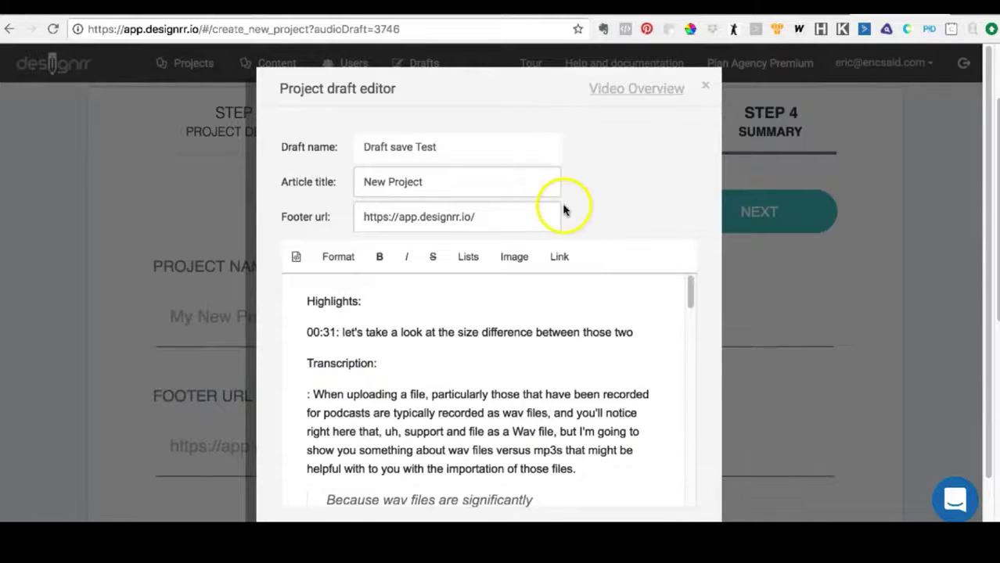
- Examine the 00:31 highlight line and the block quote in the draft text
scroll(560, 216, down, 1)
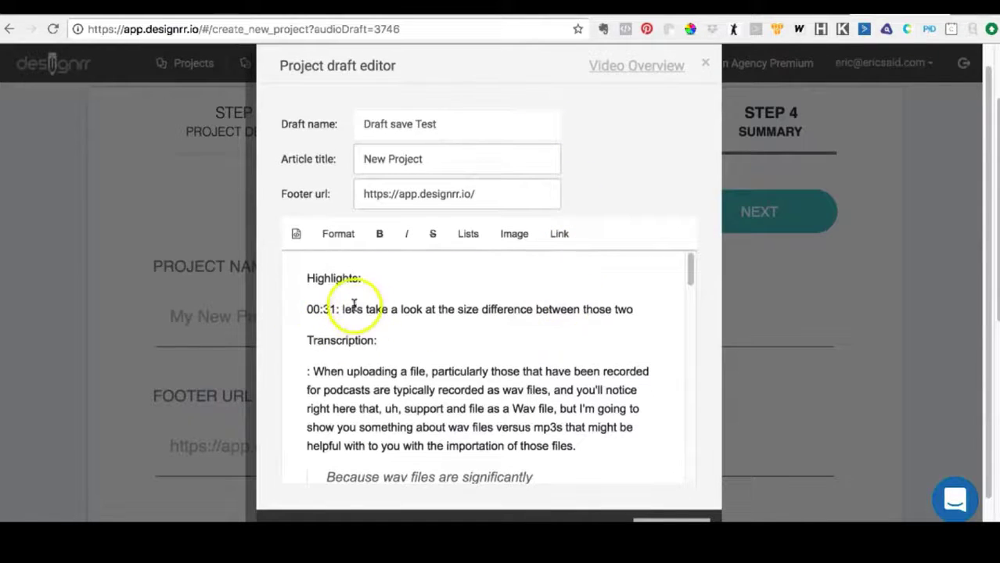
drag(342, 309, 595, 311)
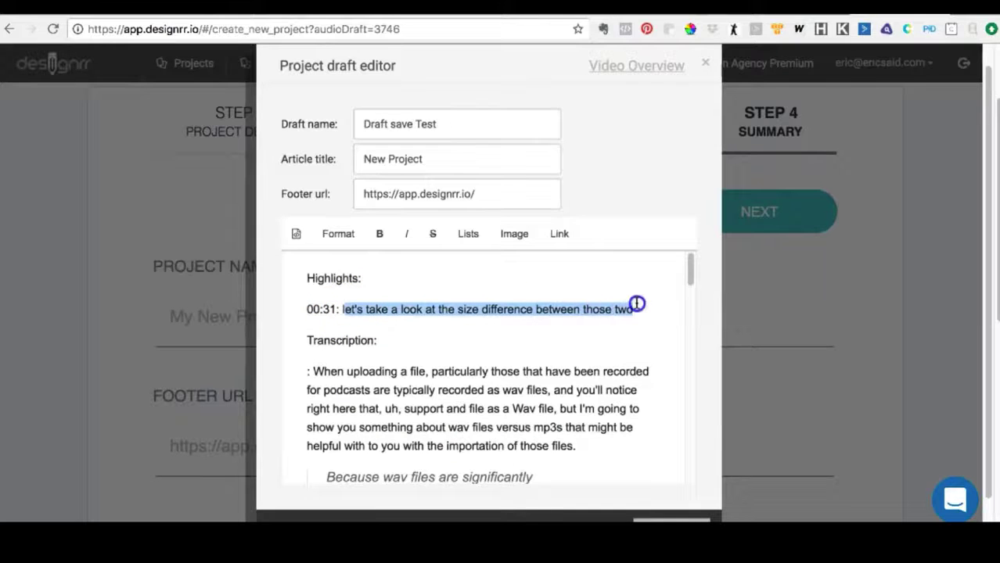
click(602, 331)
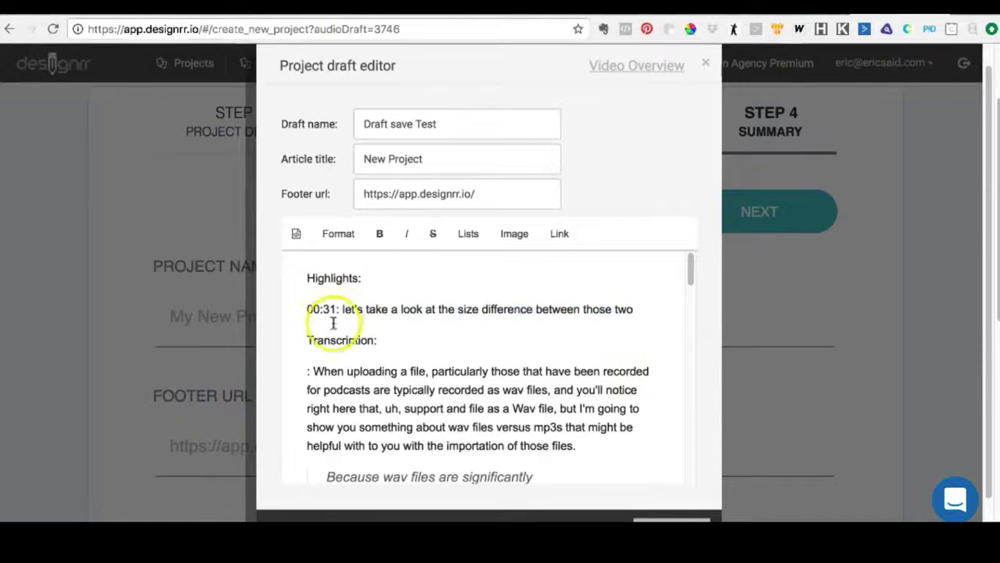
drag(343, 310, 628, 311)
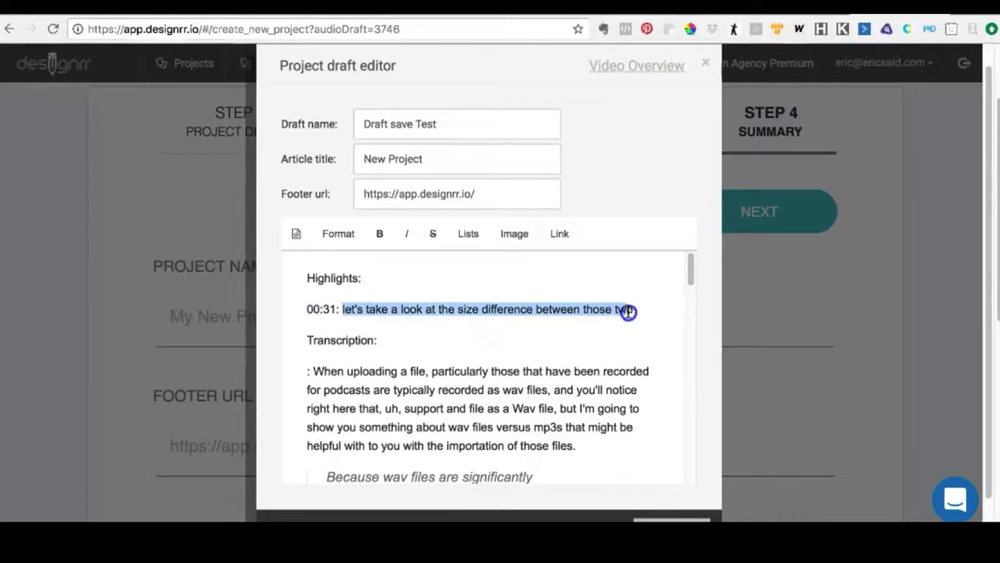
scroll(591, 335, down, 3)
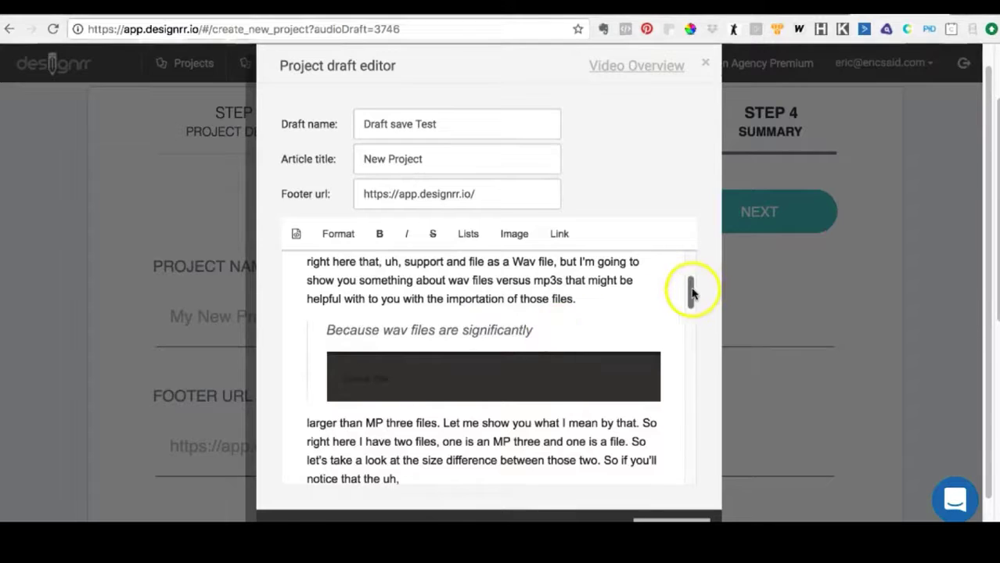
drag(689, 289, 691, 263)
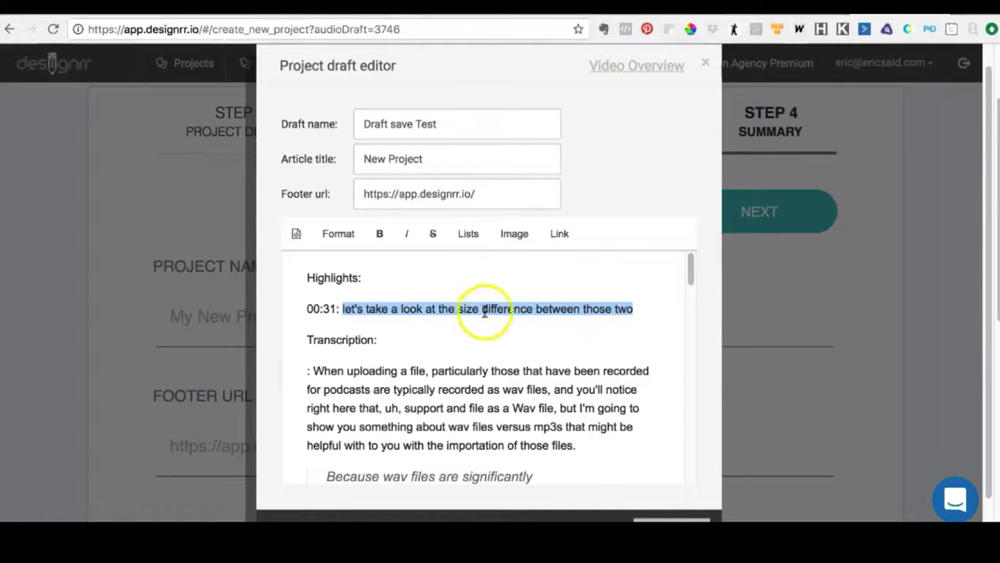
- Delete the stray colon and space before "This is that 23 point three megabyte file" in the draft text
drag(692, 271, 687, 402)
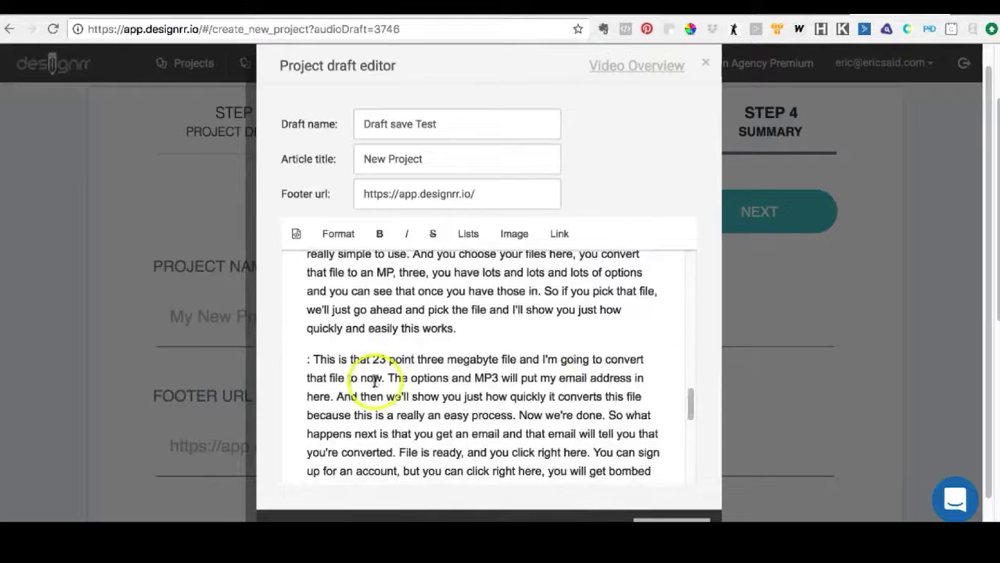
click(314, 359)
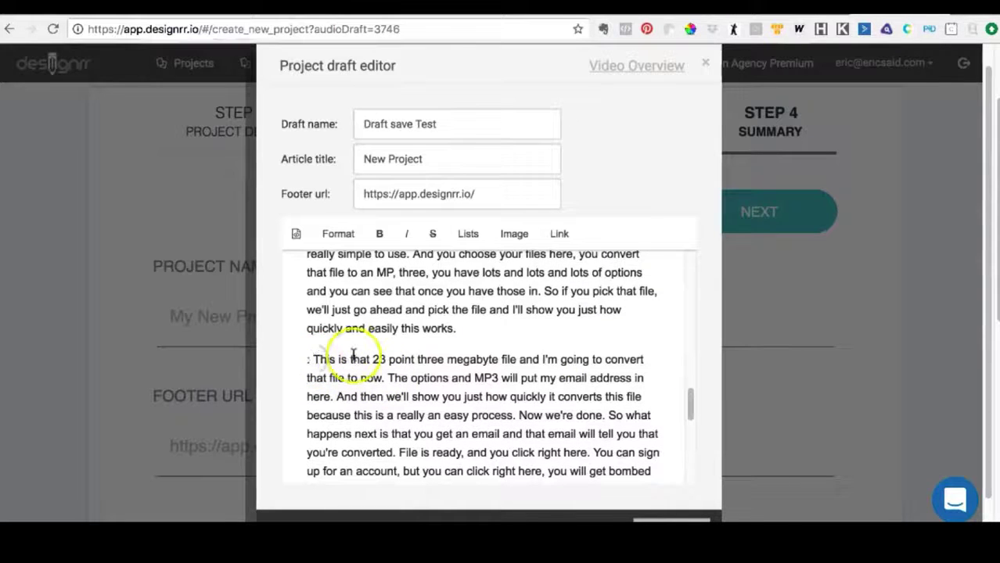
scroll(354, 355, down, 1)
key(BackSpace)
key(BackSpace)
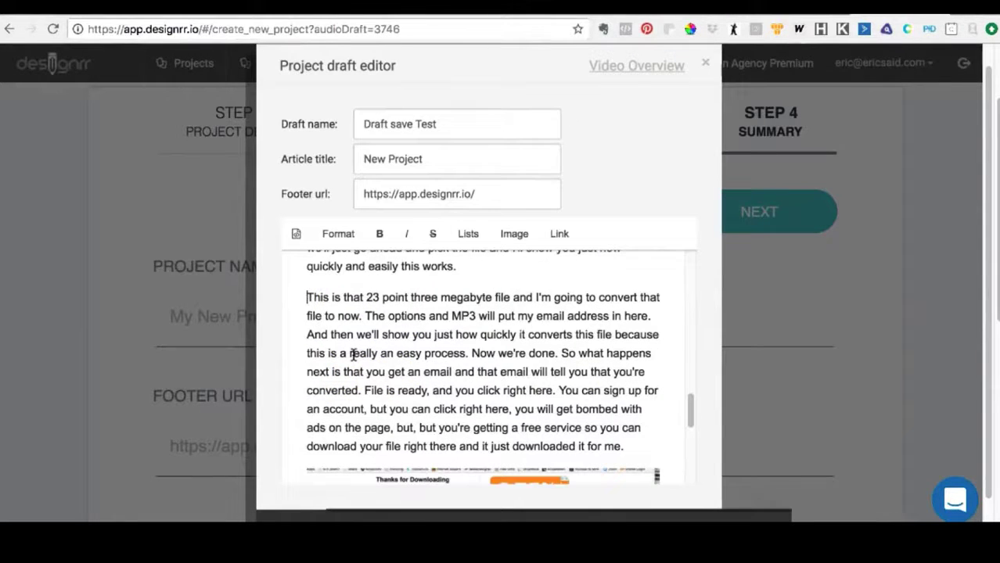
- Insert a line break before "Okay? So that's how you do that." to separate the paragraph from the image above it
scroll(341, 367, down, 5)
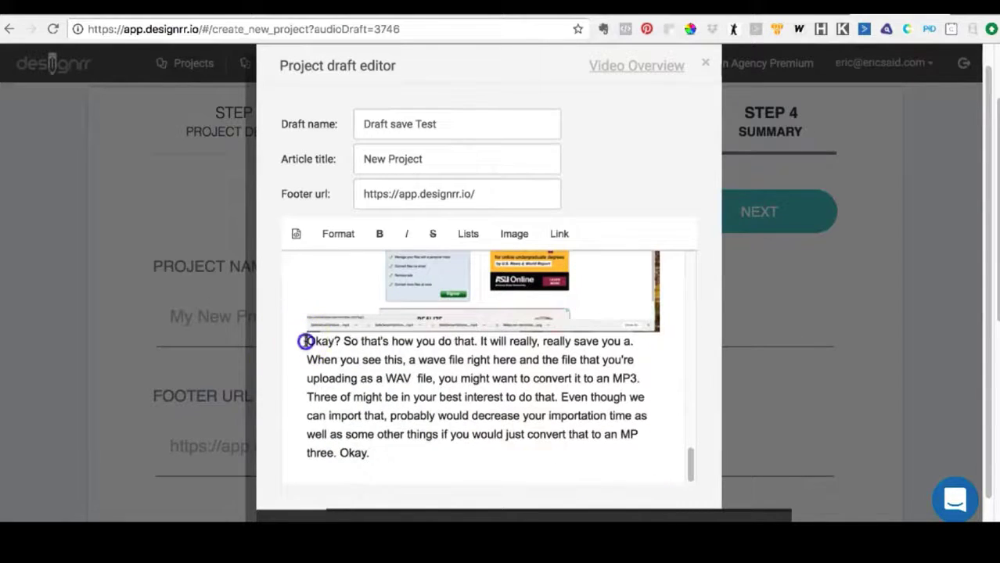
key(Return)
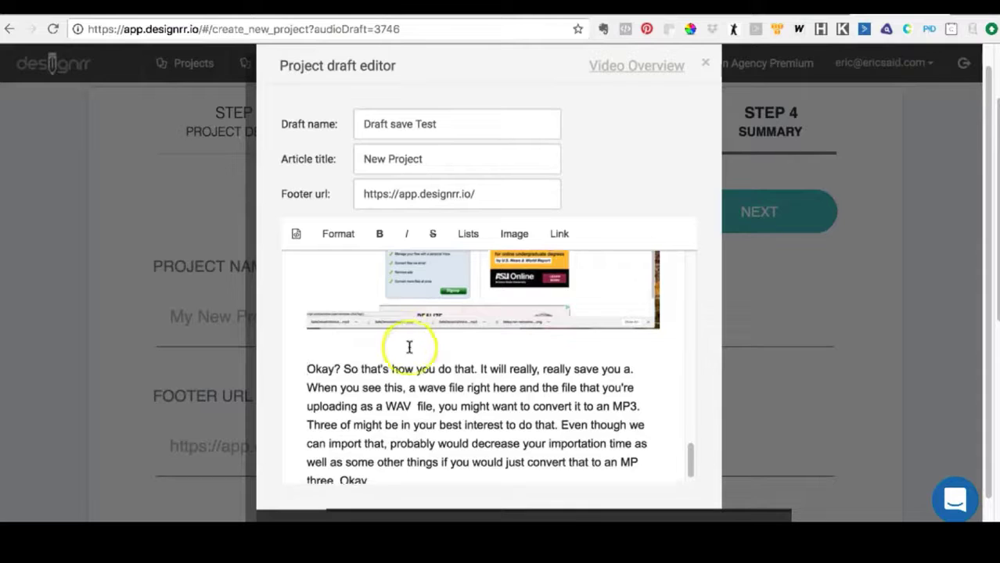
scroll(408, 349, down, 1)
- Delete the stray colon and space before "If you convert those files from a wav files" in the draft text
scroll(438, 344, up, 10)
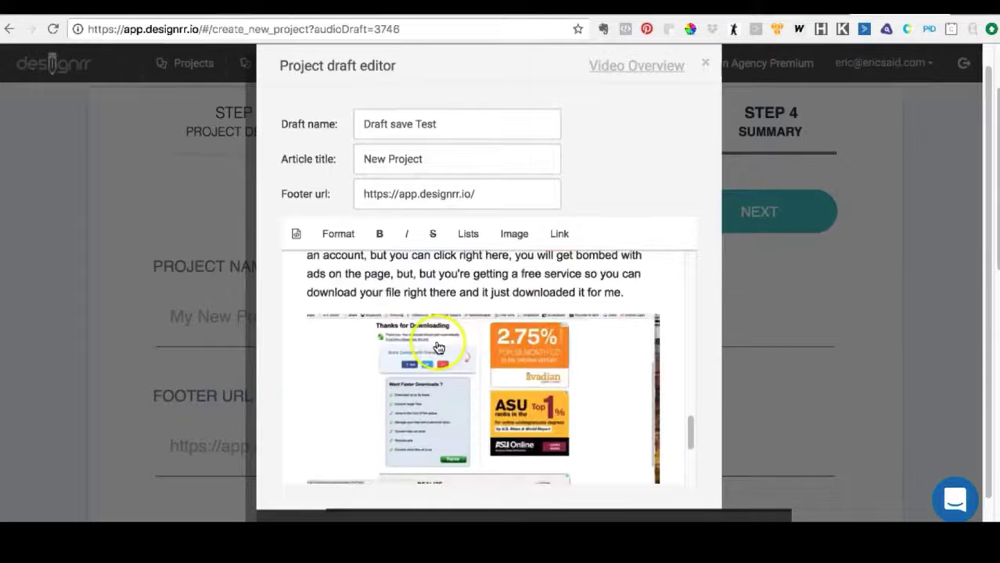
scroll(437, 348, up, 8)
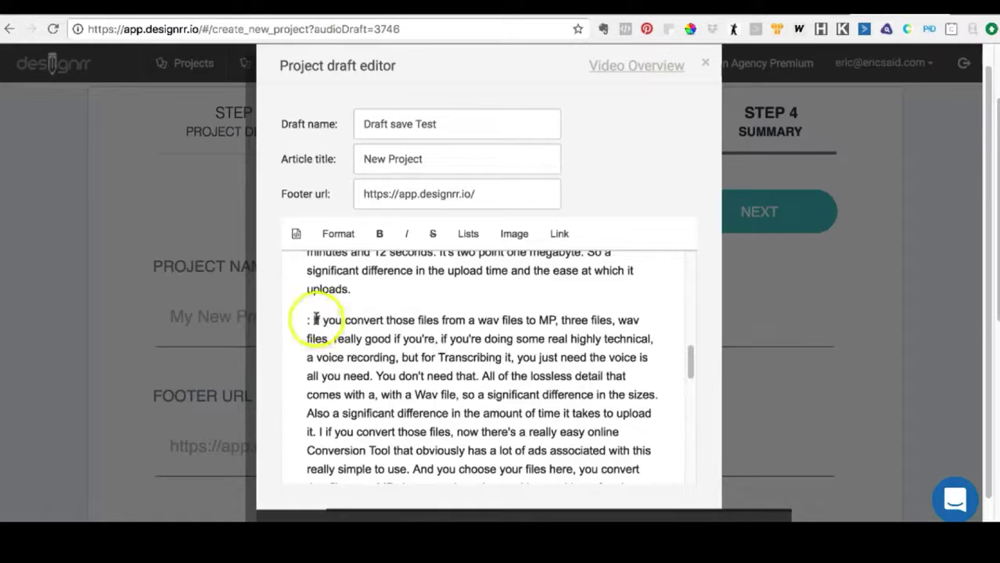
key(BackSpace)
key(BackSpace)
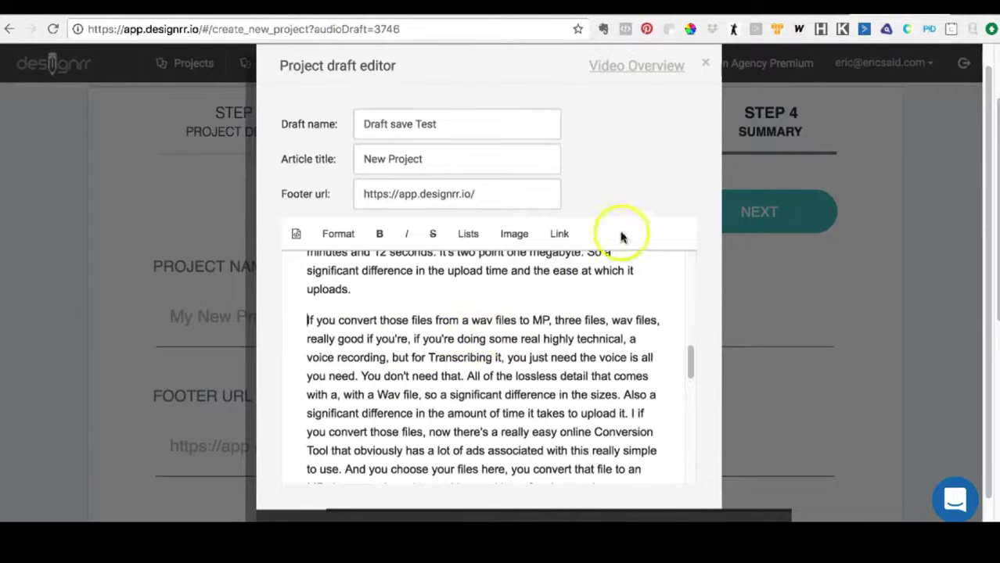
- Save the draft and close the project draft editor
scroll(697, 156, down, 2)
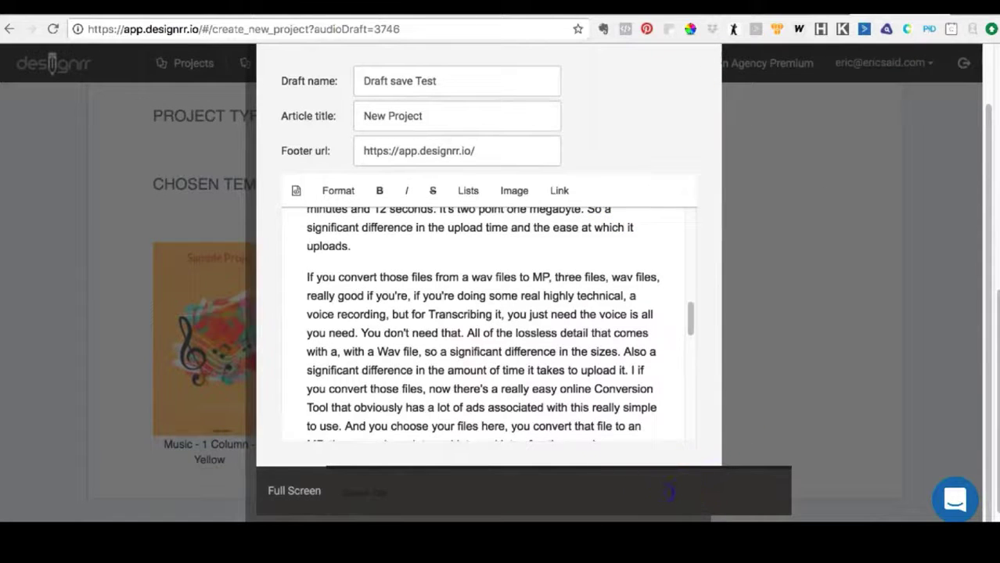
scroll(701, 176, up, 3)
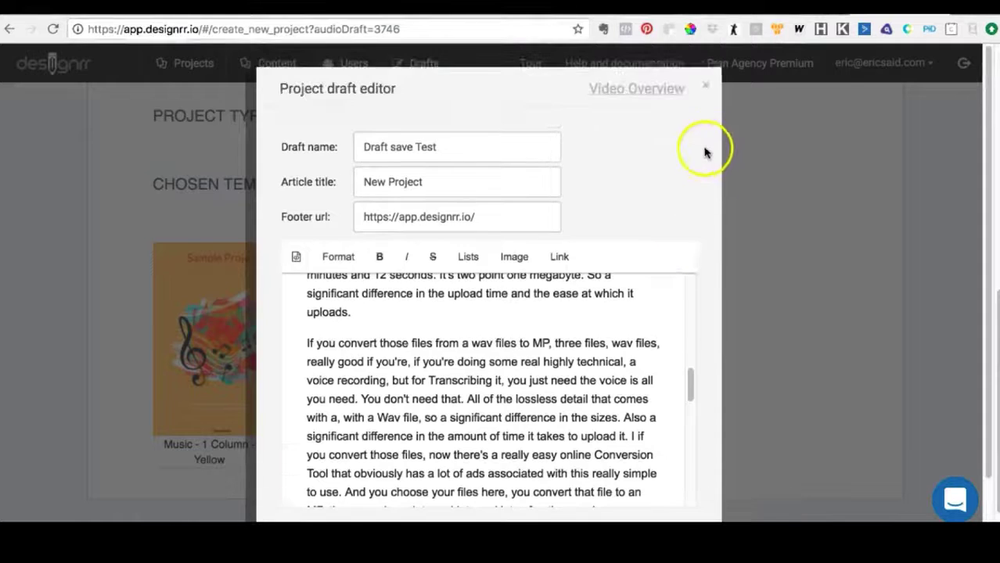
click(706, 84)
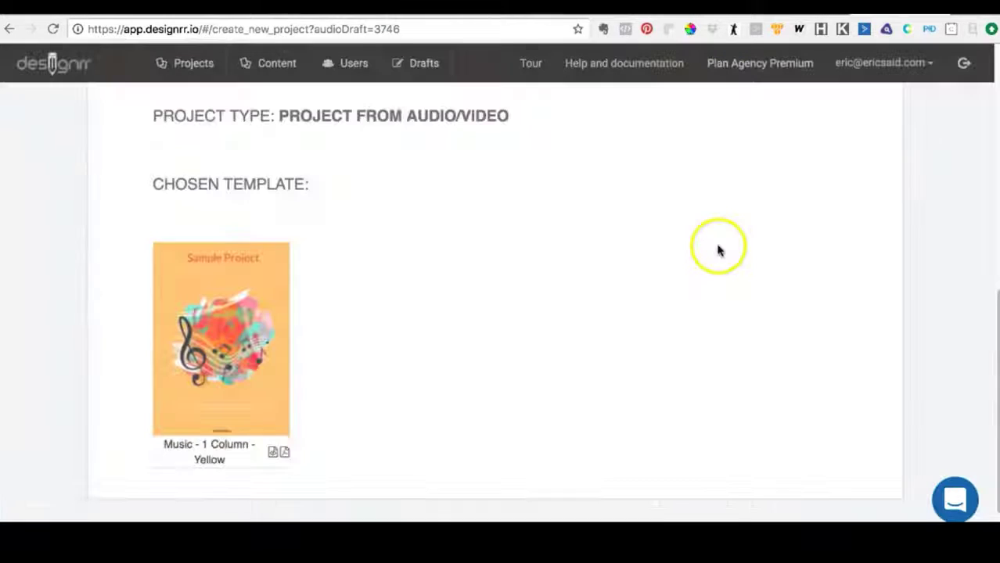
- Name the project "New Draft Editor" in the summary and continue to the project builder
scroll(749, 259, up, 3)
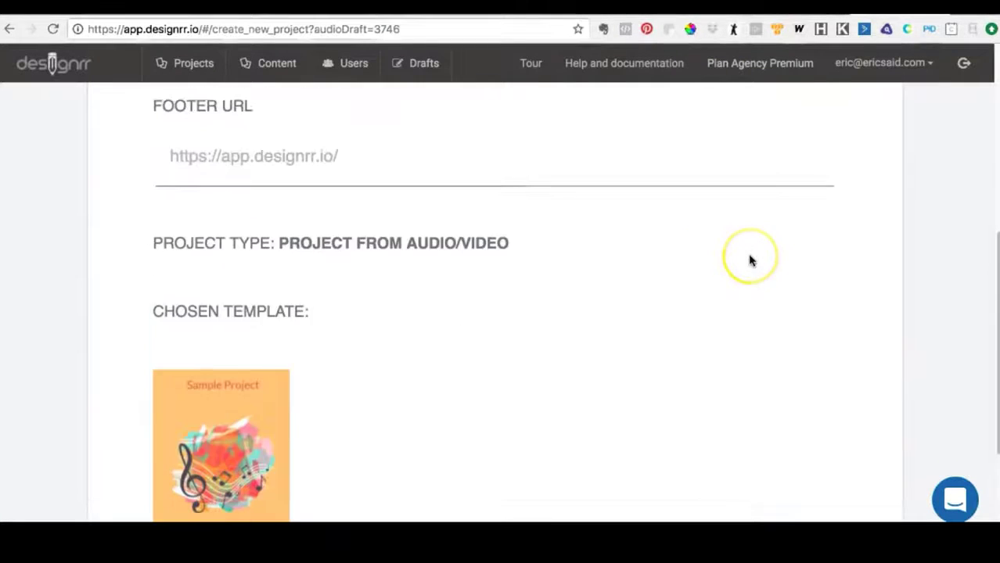
scroll(749, 260, up, 3)
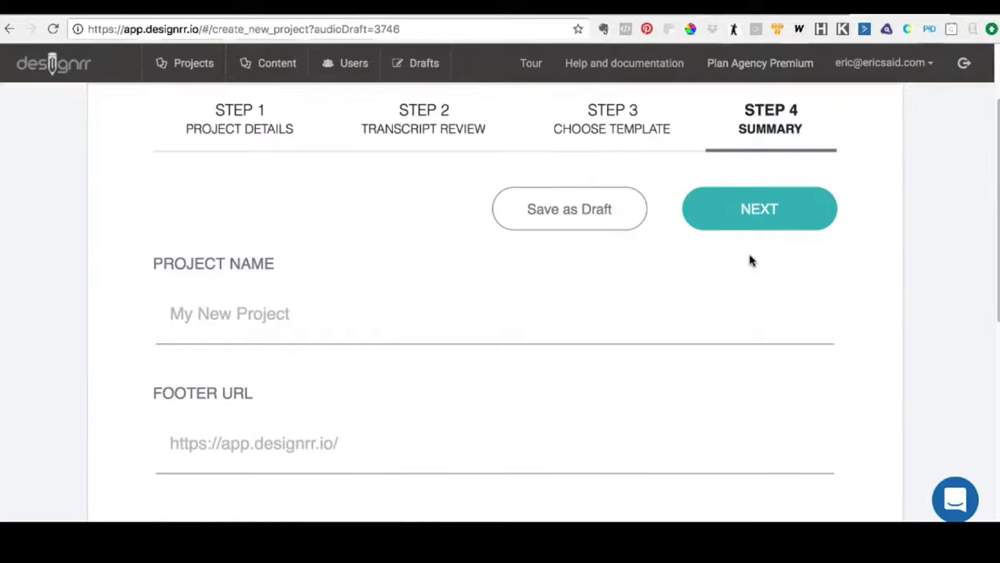
click(751, 223)
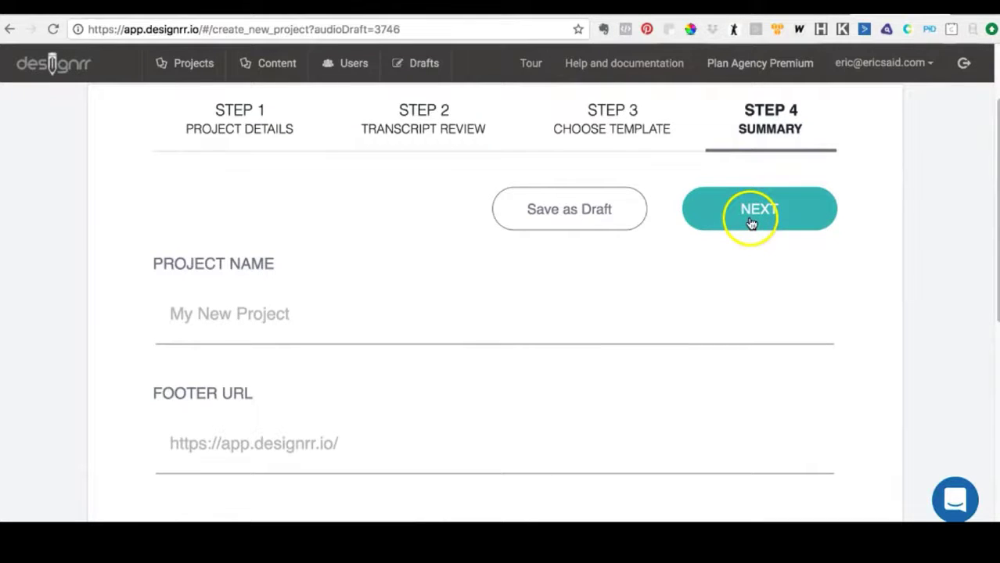
click(525, 322)
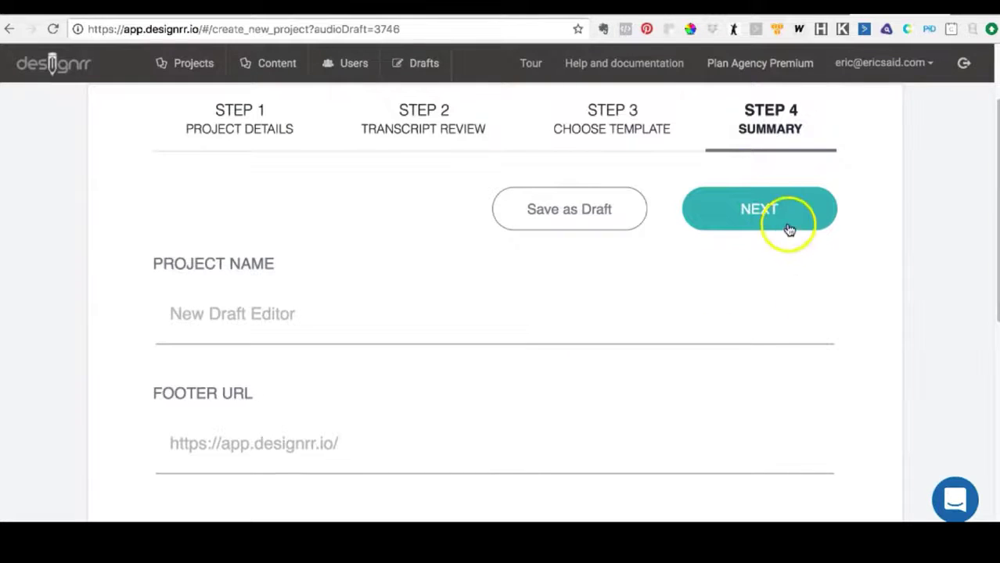
click(759, 207)
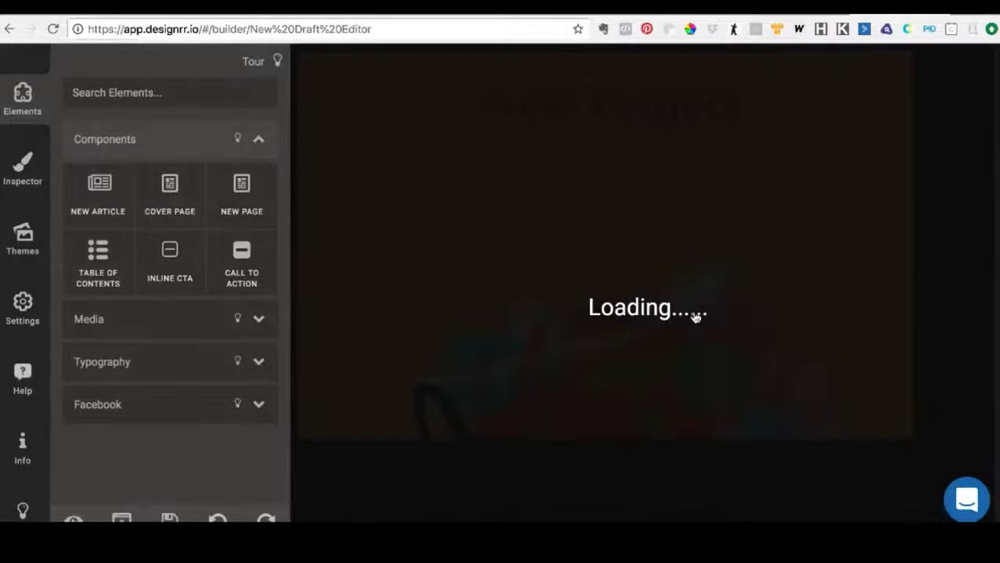
- Examine the built project from the cover page through the highlights, block quote, image and transcript sections
scroll(695, 317, down, 10)
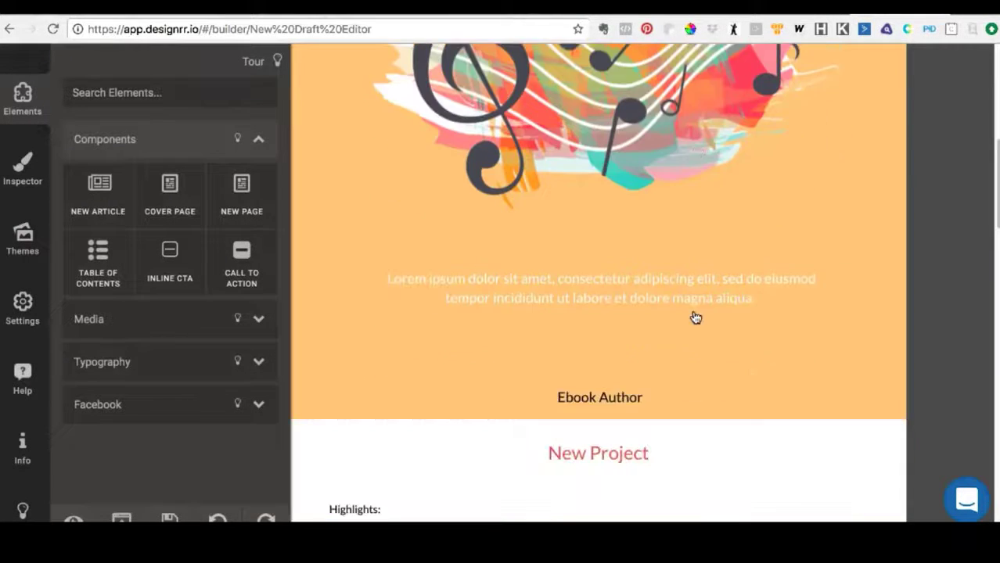
scroll(696, 317, down, 2)
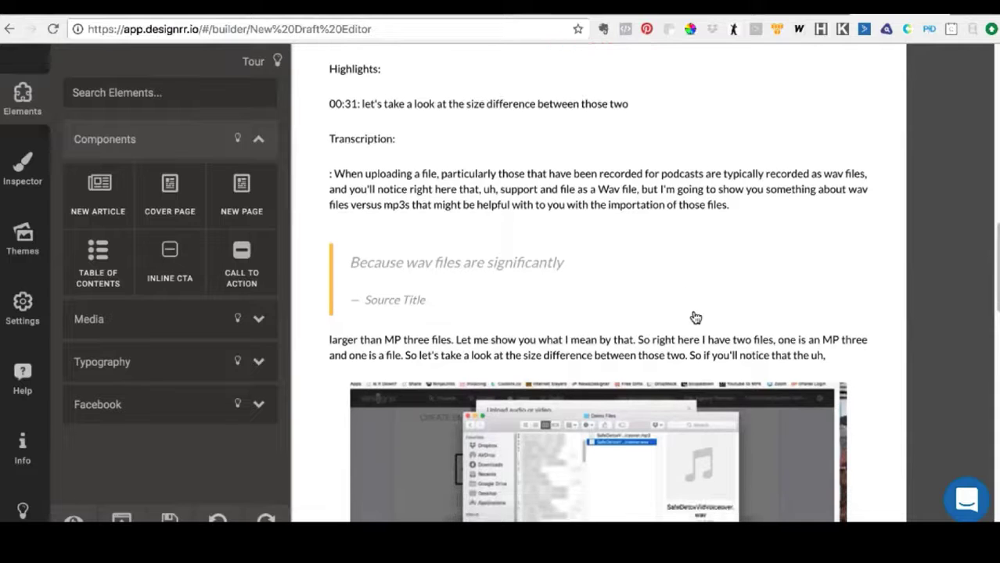
scroll(695, 318, down, 6)
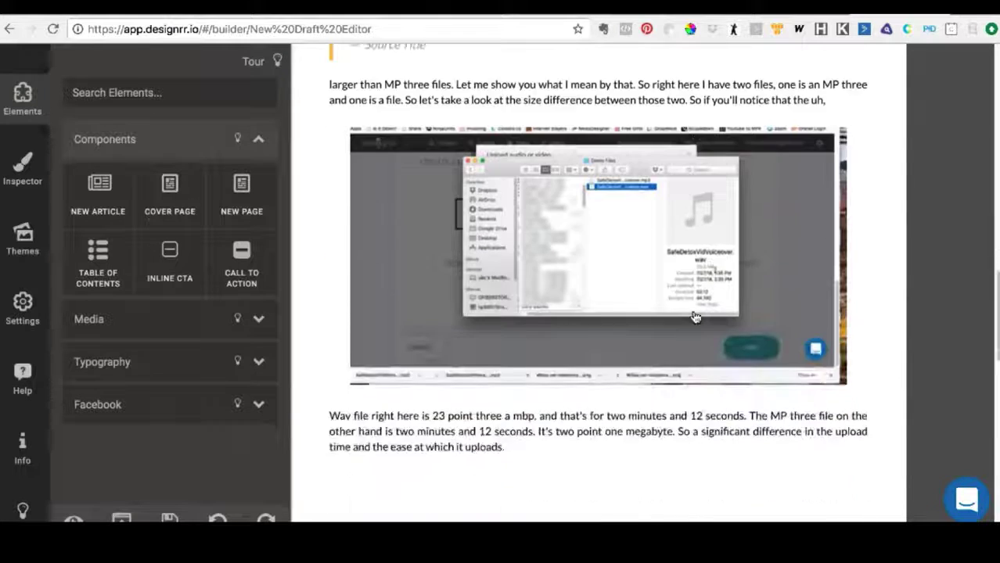
scroll(696, 317, down, 15)
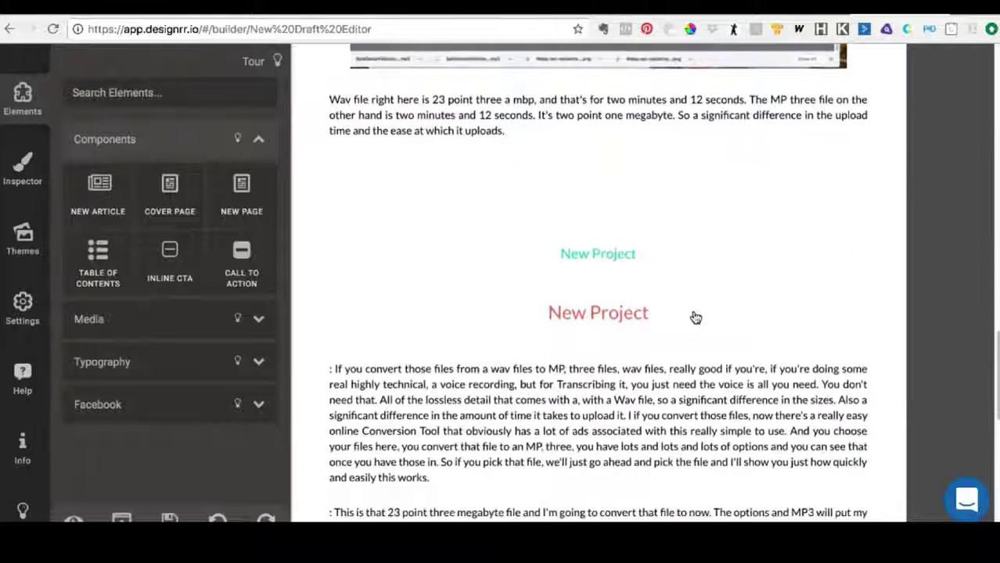